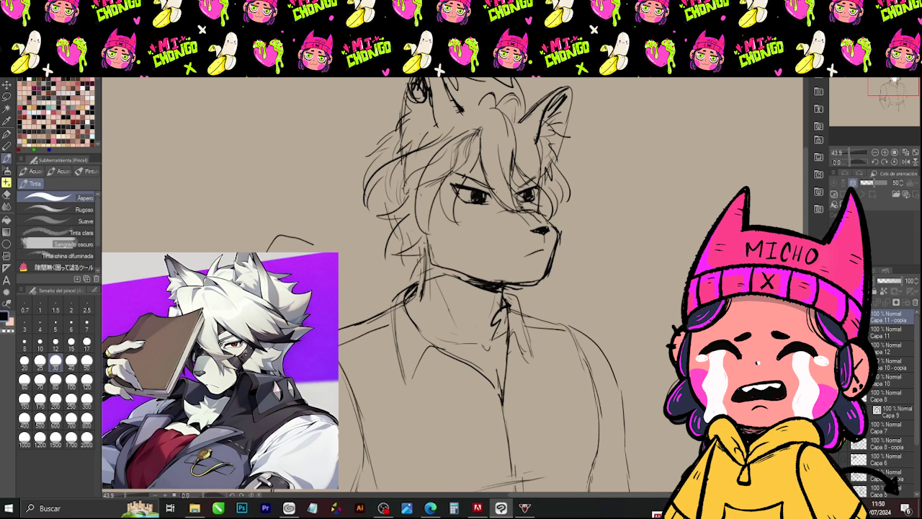
drag(497, 216, 470, 289)
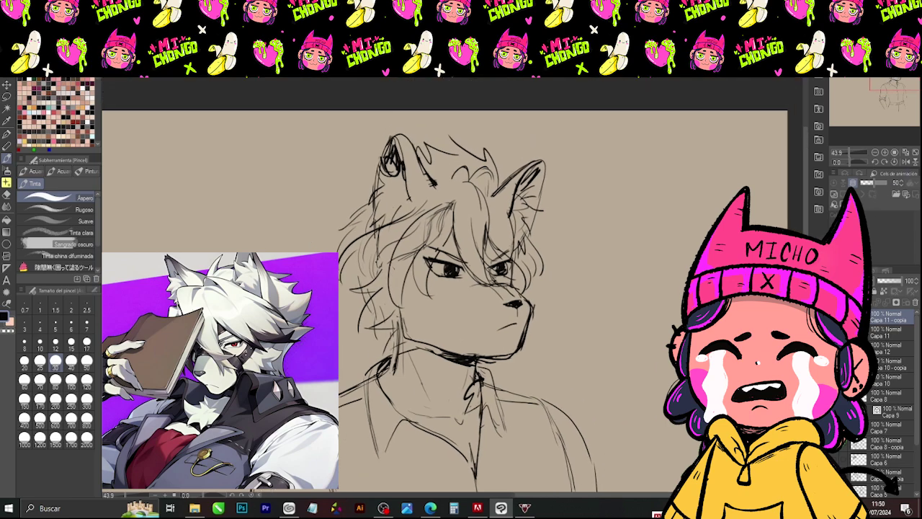
drag(850, 152, 850, 156)
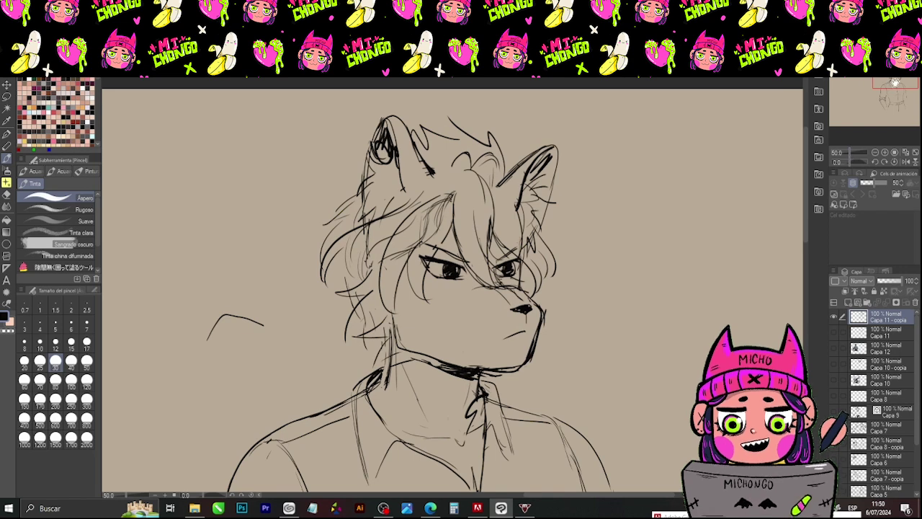
drag(895, 82, 898, 85)
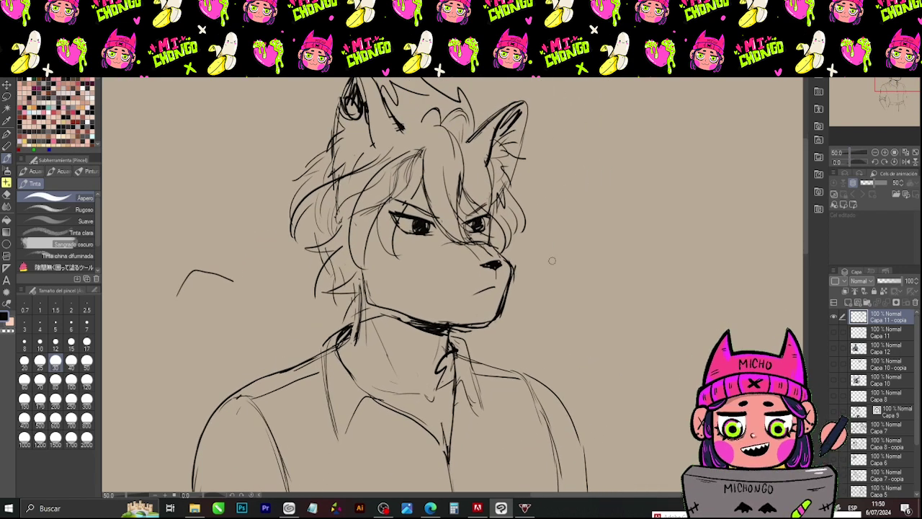
drag(593, 161, 574, 234)
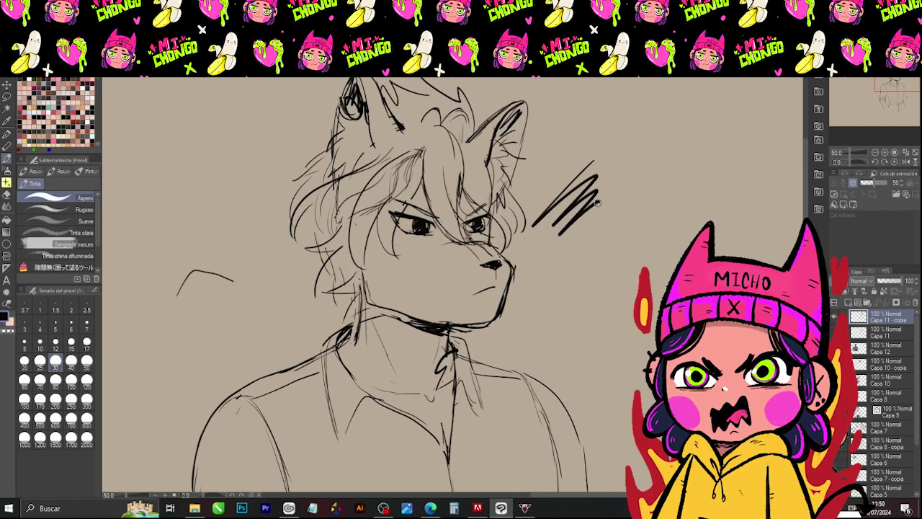
key(ctrl+z)
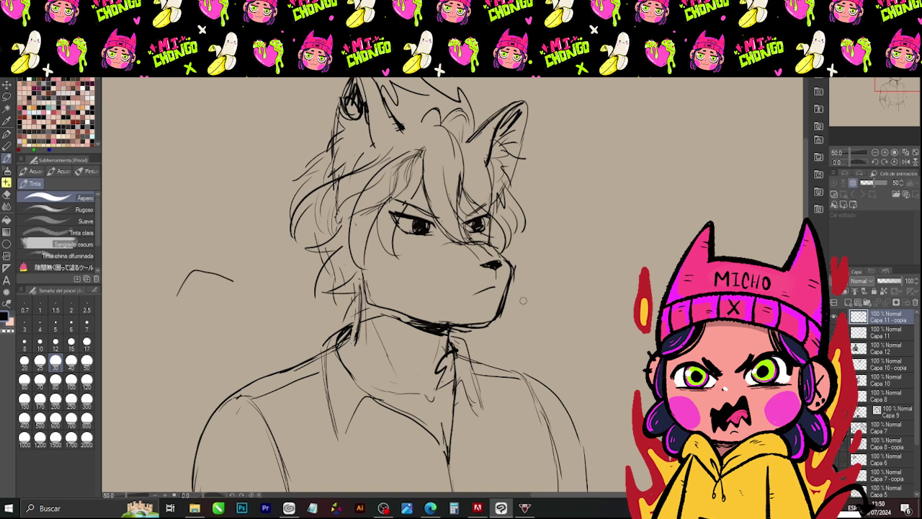
- Erase the stray line beside the head and thin the rough outline of the muzzle and jaw
drag(892, 87, 895, 85)
key(e)
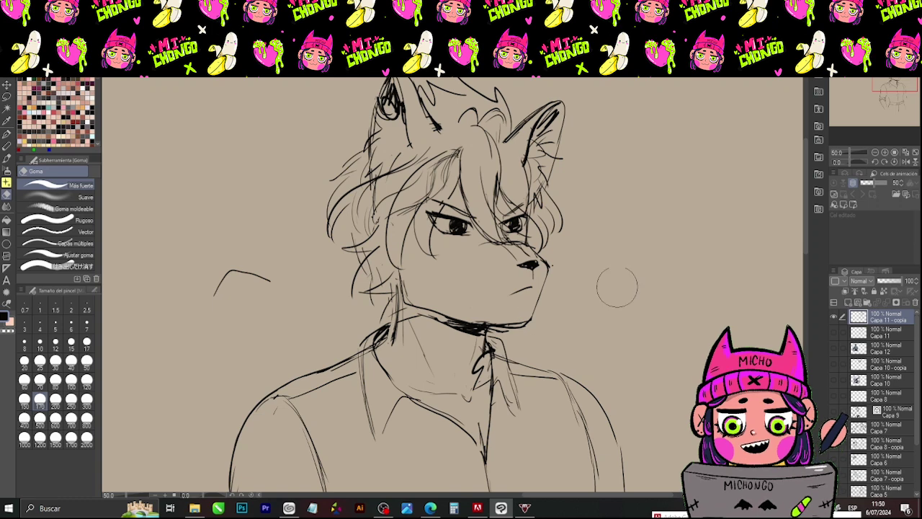
drag(871, 154, 848, 153)
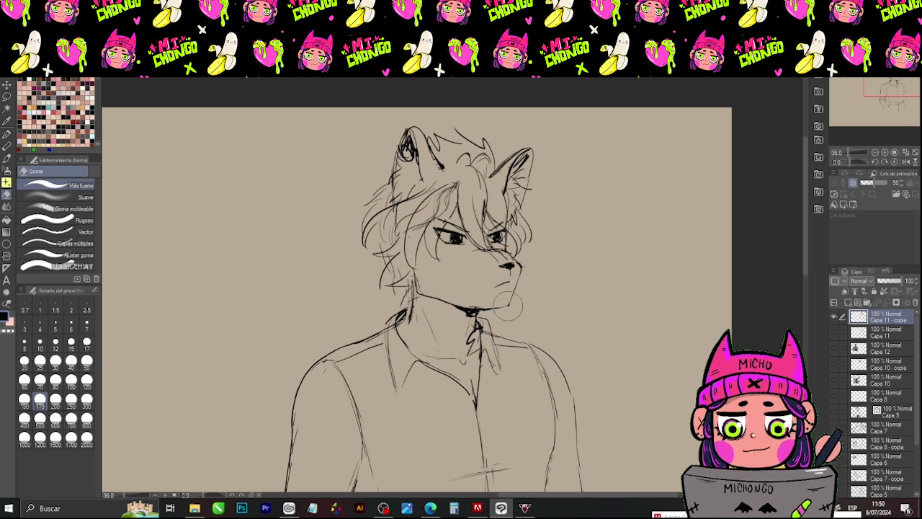
key(b)
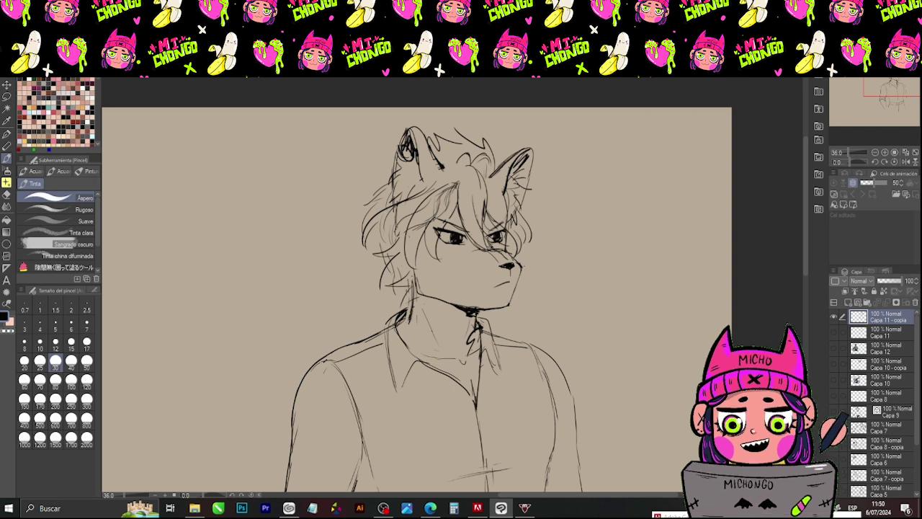
- Erase the rough hatching and fur lines inside the ear on the muzzle side of the head
click(848, 150)
drag(851, 150, 850, 151)
drag(894, 83, 894, 79)
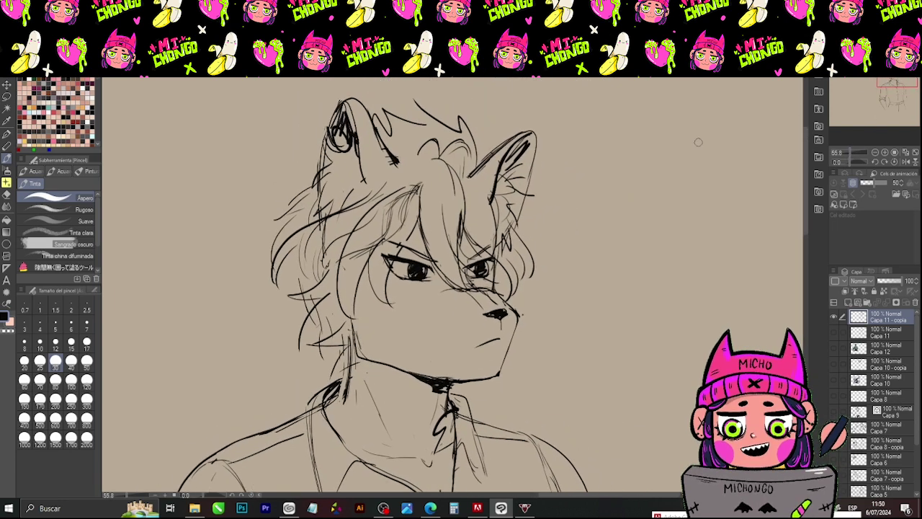
key(e)
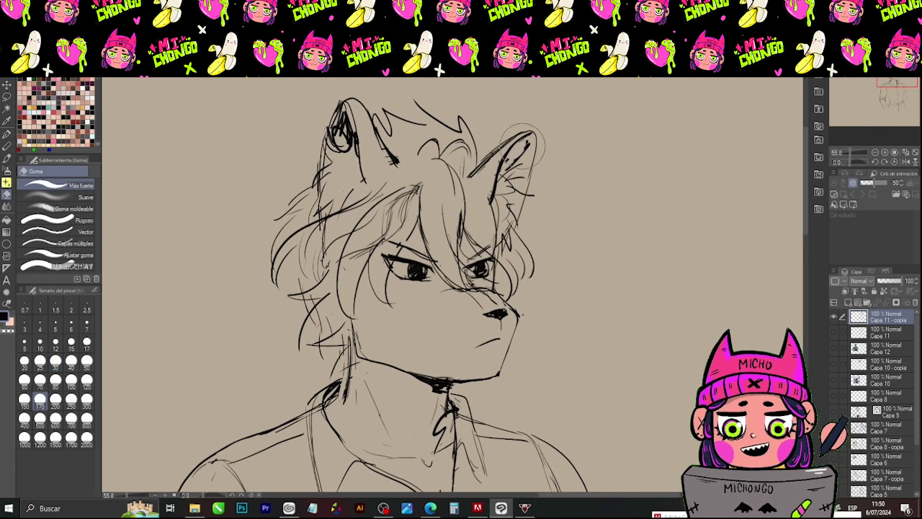
drag(525, 145, 487, 220)
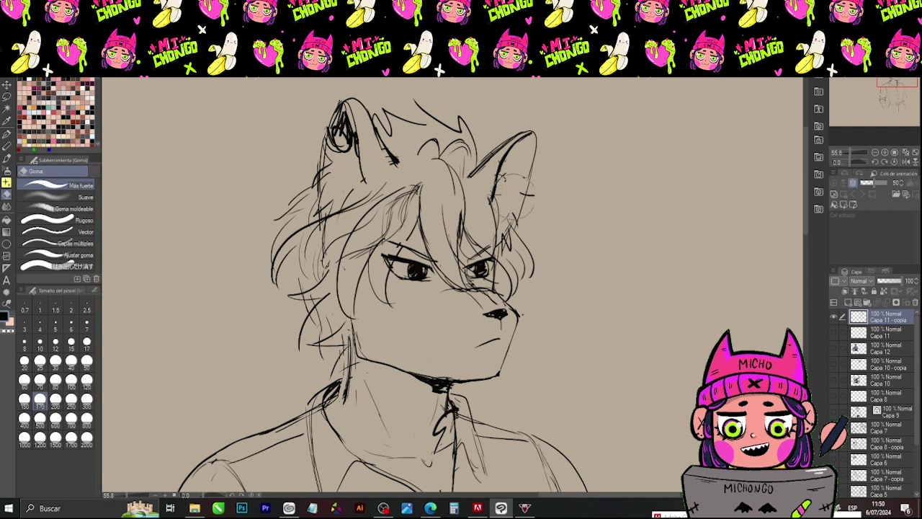
- Draw zigzag fur inside the muzzle-side ear and a curved hair lock below it, erasing the loose sketch lines around them
key(p)
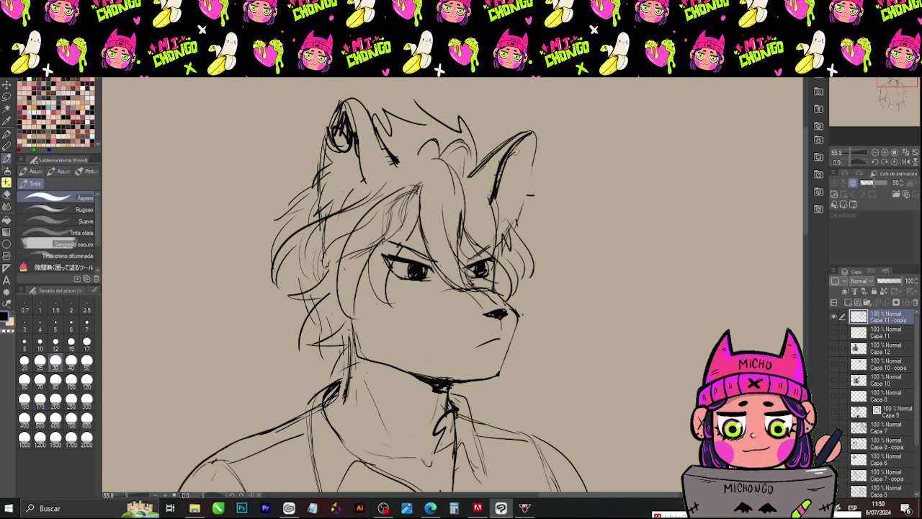
mouse_move(515, 166)
mouse_down()
mouse_move(525, 176)
mouse_move(517, 190)
mouse_move(469, 177)
mouse_up()
key(e)
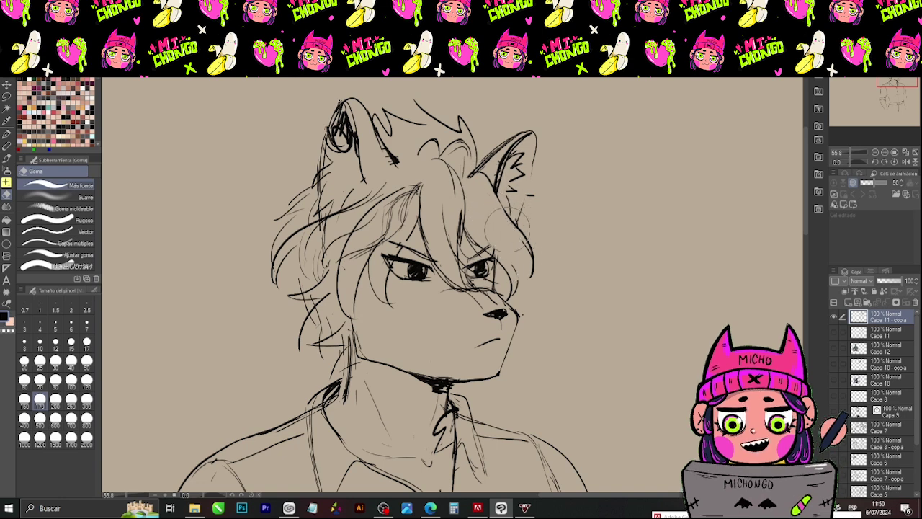
key(p)
key(e)
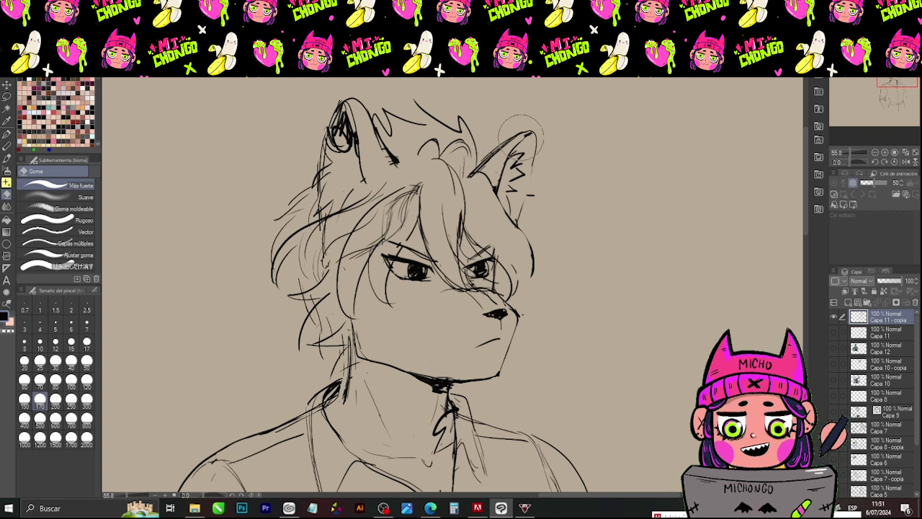
- Redraw the outer fringe strand as a bold curve from the hair parting past the ear base to the cheek
key(ctrl+z)
key(p)
mouse_move(454, 173)
mouse_down()
mouse_move(462, 163)
mouse_move(476, 170)
mouse_move(490, 191)
mouse_move(463, 172)
mouse_up()
key(e)
key(p)
key(e)
key(p)
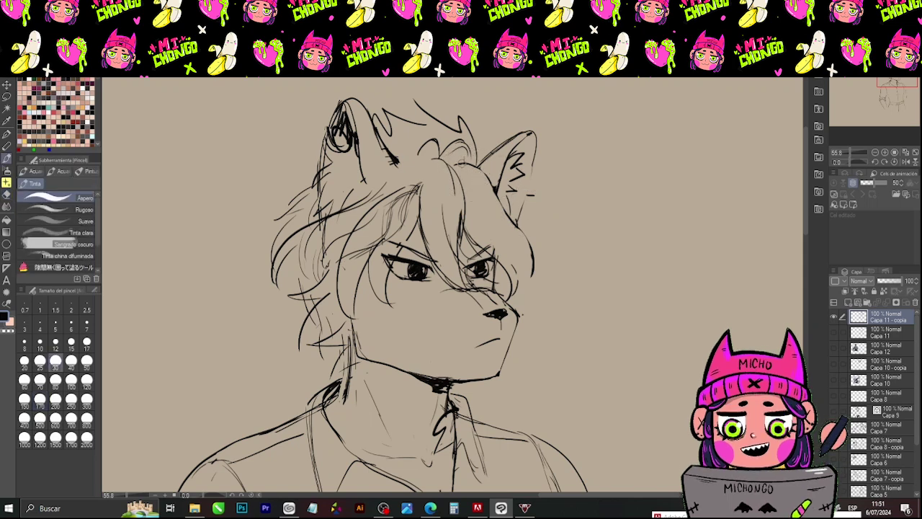
drag(516, 224, 535, 270)
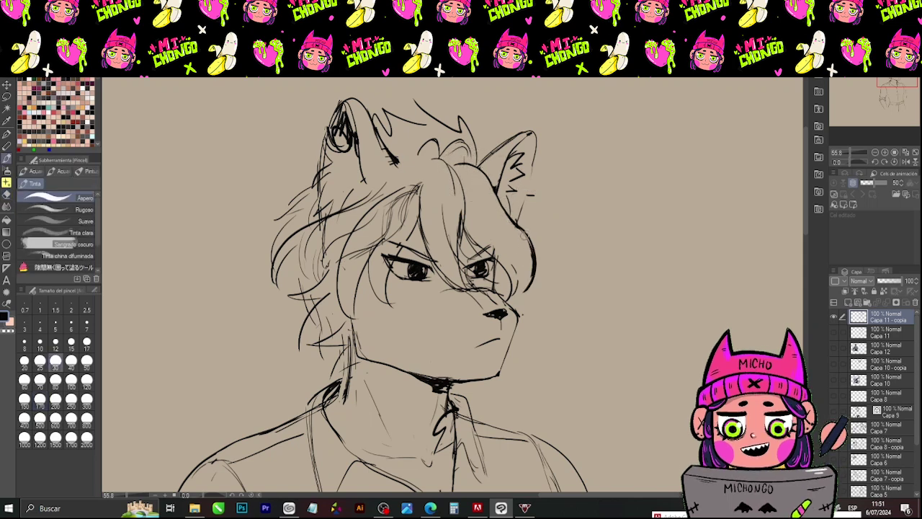
drag(492, 190, 514, 235)
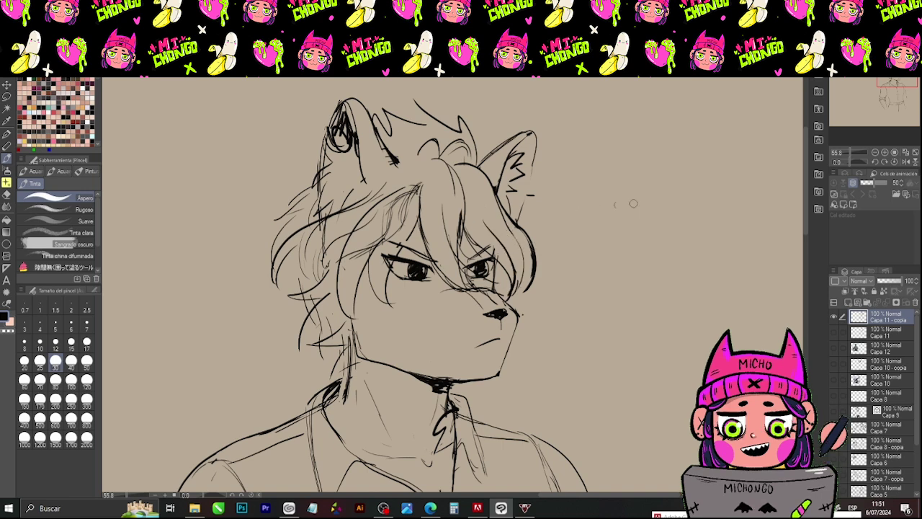
- Clean up the bridge of the muzzle and redraw the central fringe strand falling between the eyes
key(e)
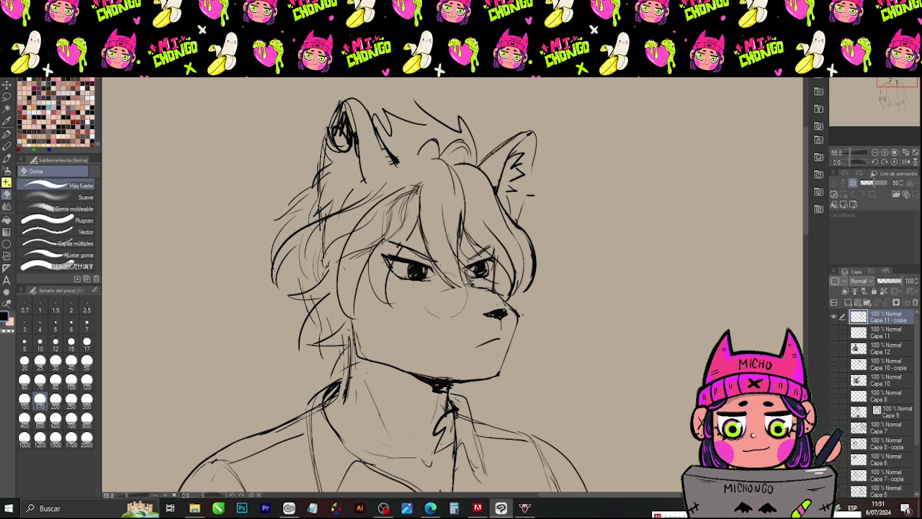
key(b)
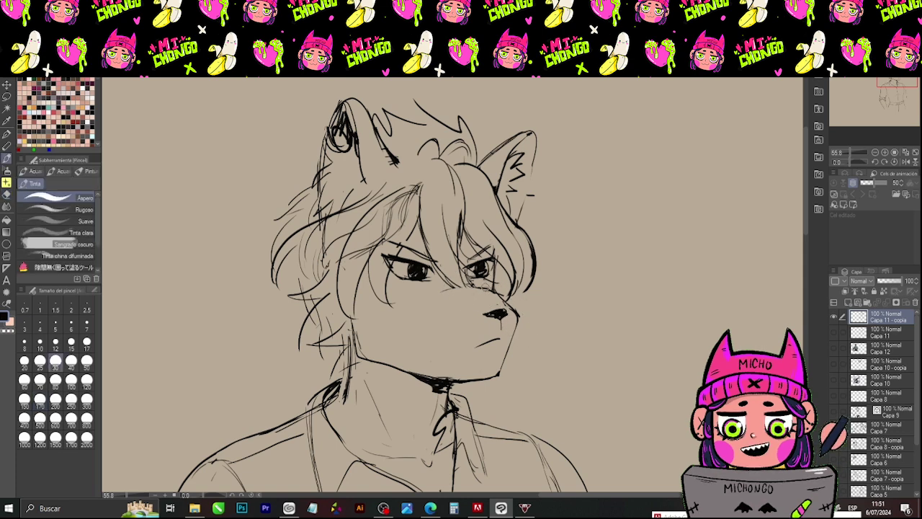
key(e)
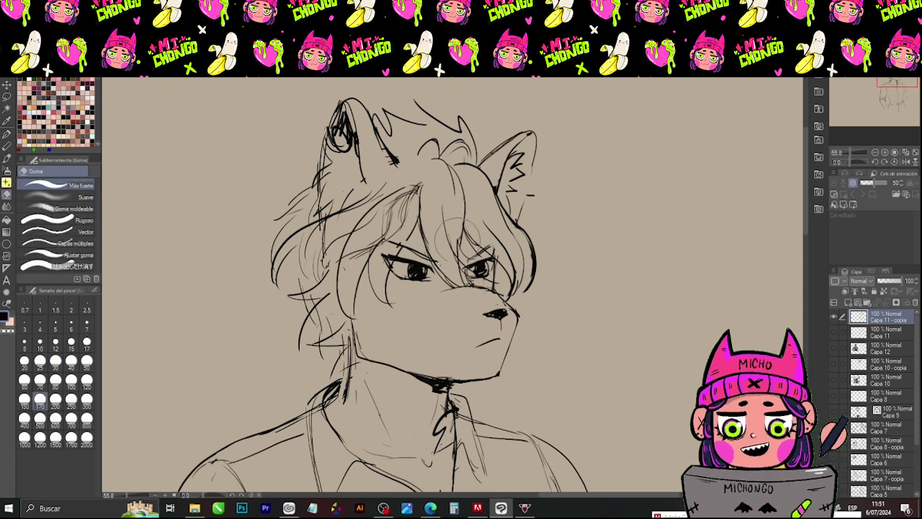
key(b)
mouse_move(443, 160)
mouse_down()
mouse_move(465, 214)
mouse_move(458, 258)
mouse_up()
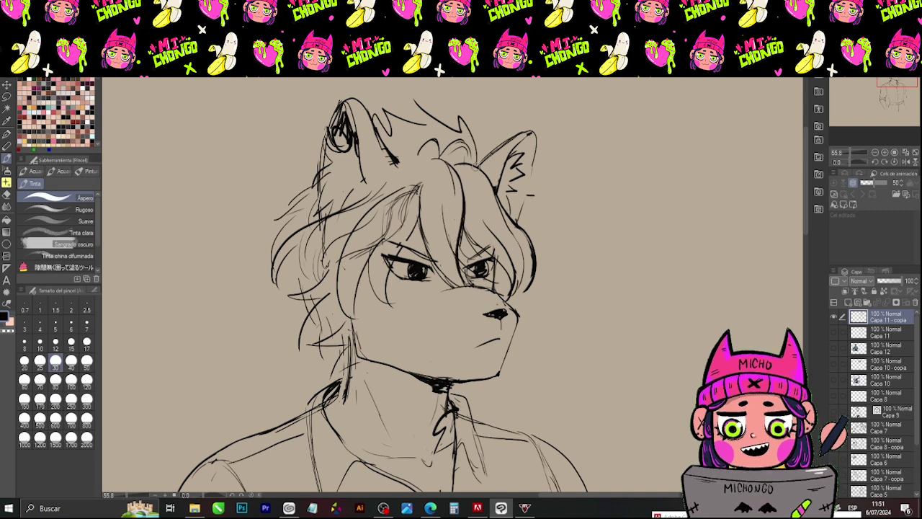
- Darken the outline of the muzzle-side ear and erase the stray mark next to it
drag(523, 138, 539, 132)
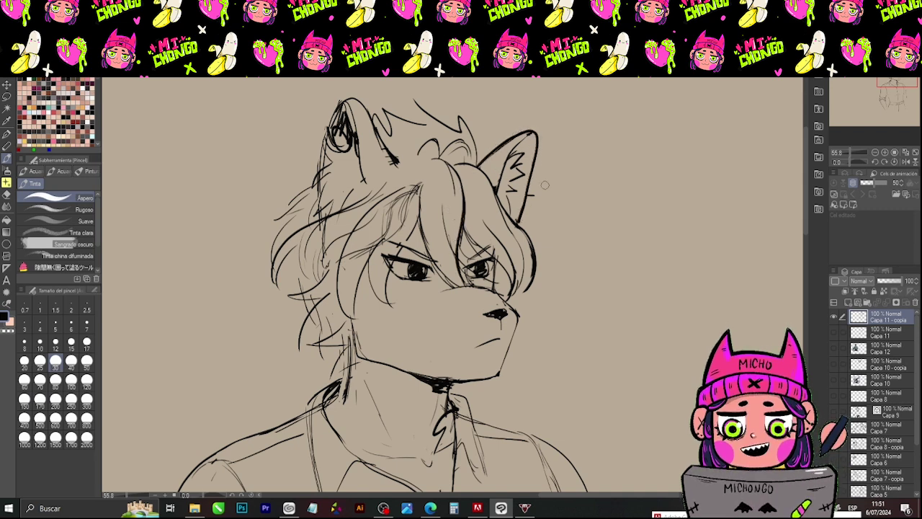
key(e)
drag(545, 185, 542, 197)
key(b)
- Clean up the other ear by redrawing its rounded outline and erasing the dark scribble inside its tip
key(e)
mouse_move(394, 163)
mouse_down()
mouse_move(374, 123)
mouse_move(398, 162)
mouse_up()
key(b)
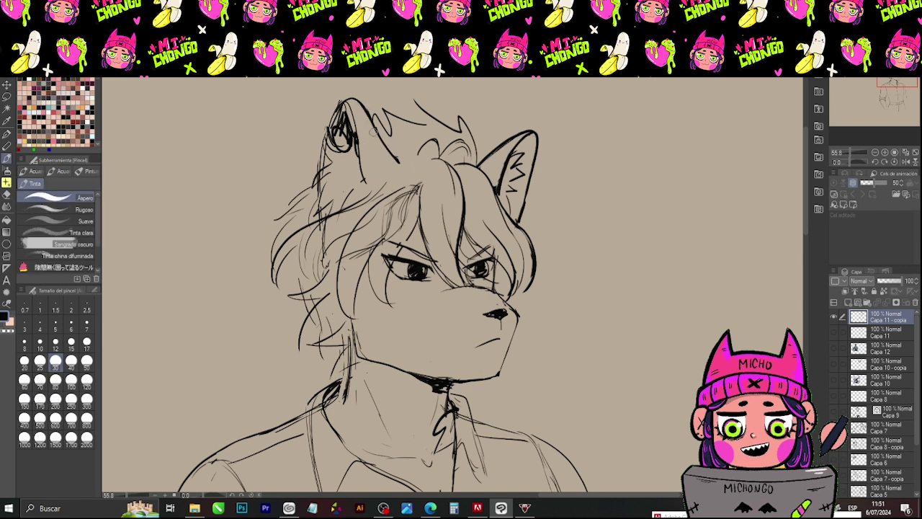
mouse_move(346, 97)
mouse_down()
mouse_move(329, 116)
mouse_move(334, 131)
mouse_move(349, 124)
mouse_up()
key(e)
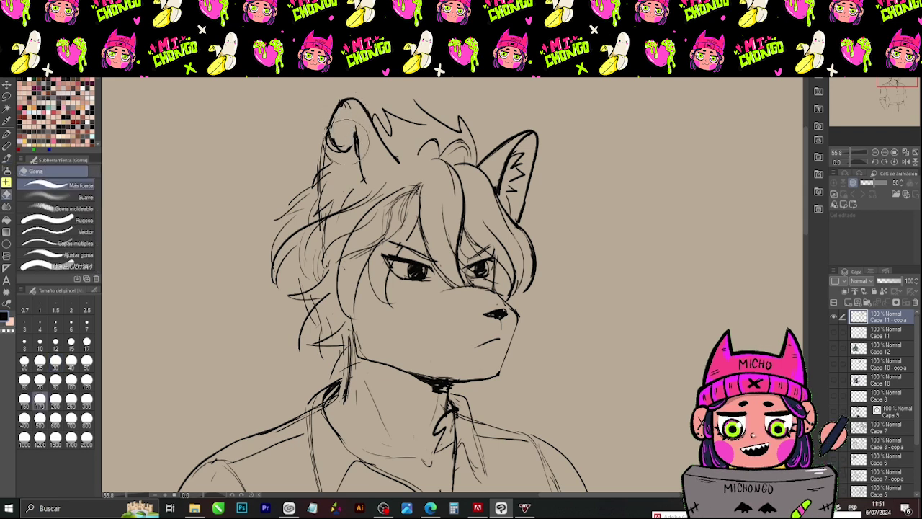
key(b)
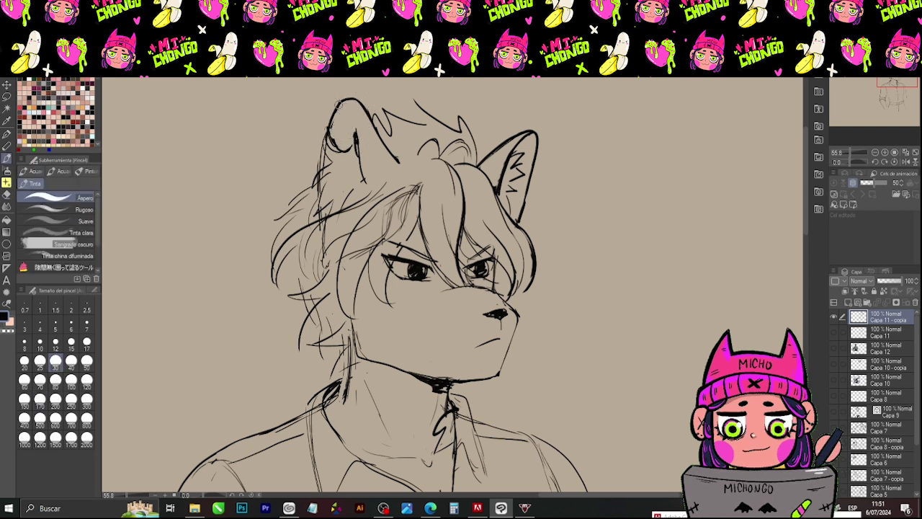
key(e)
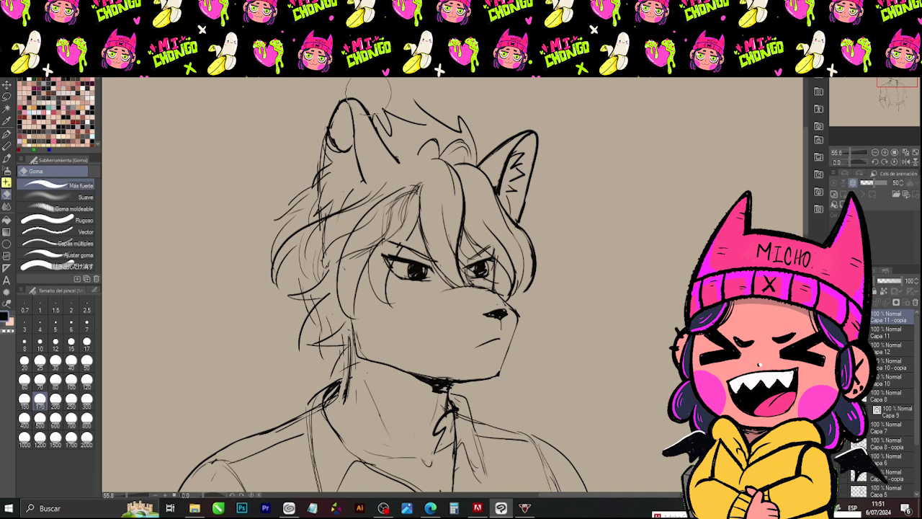
- Draw jagged fur spikes along that ear's outer edge and redraw its inner contour, erasing the old sketch lines
key(b)
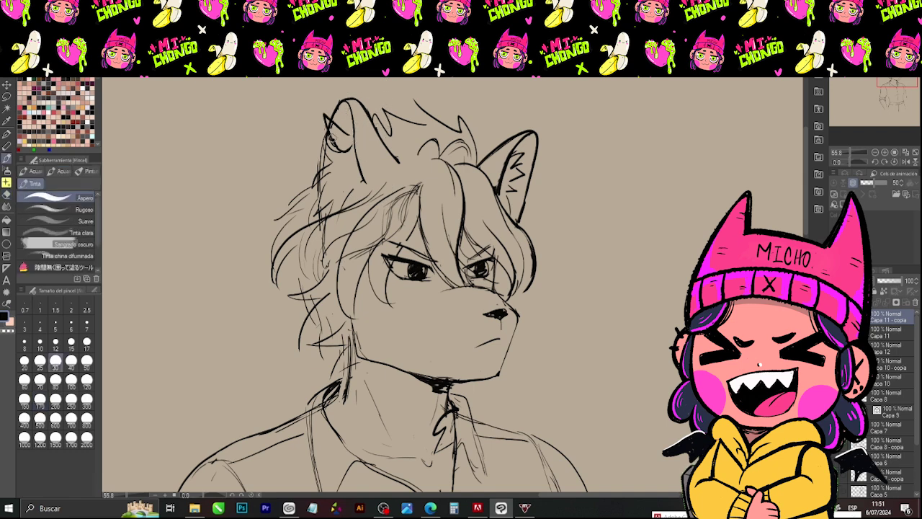
drag(334, 140, 310, 146)
key(e)
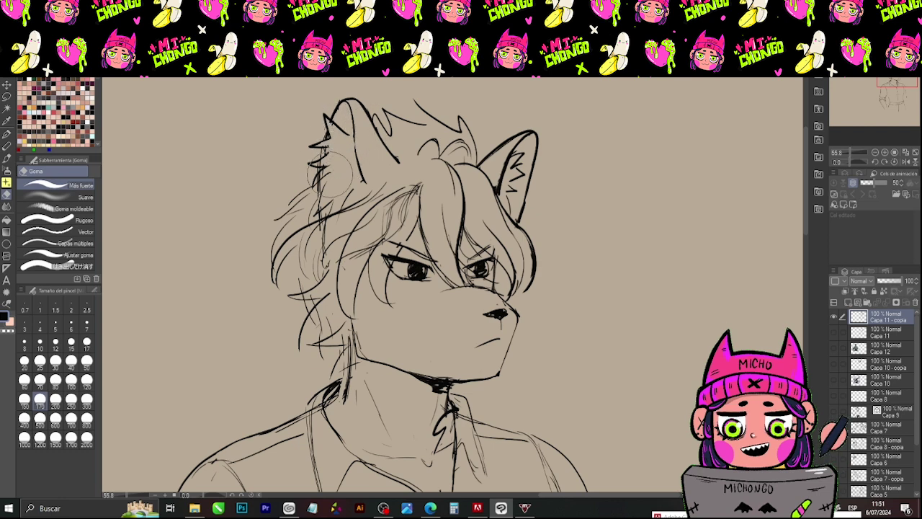
key(p)
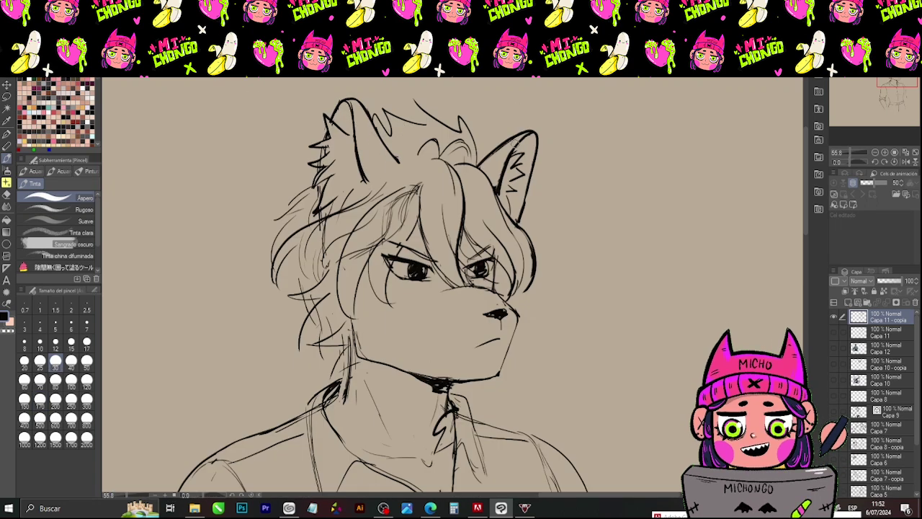
- Erase the rough tufts on top of the head and replace them with curved hair strands between the ears
key(e)
mouse_move(482, 155)
mouse_down()
mouse_move(469, 112)
mouse_move(419, 124)
mouse_move(389, 118)
mouse_up()
key(b)
drag(463, 136, 478, 164)
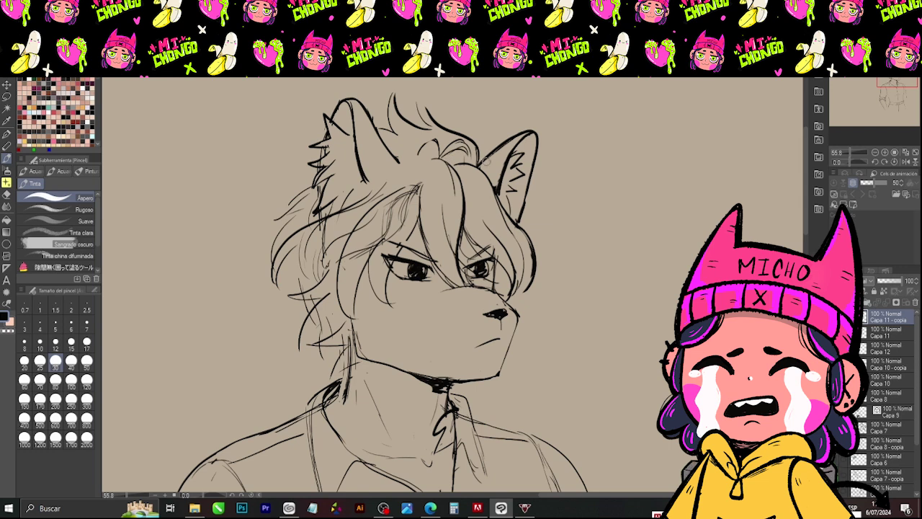
- Draw long fringe strands sweeping from the parting down the back side of the face and erase the rough lines between them
drag(438, 142, 401, 170)
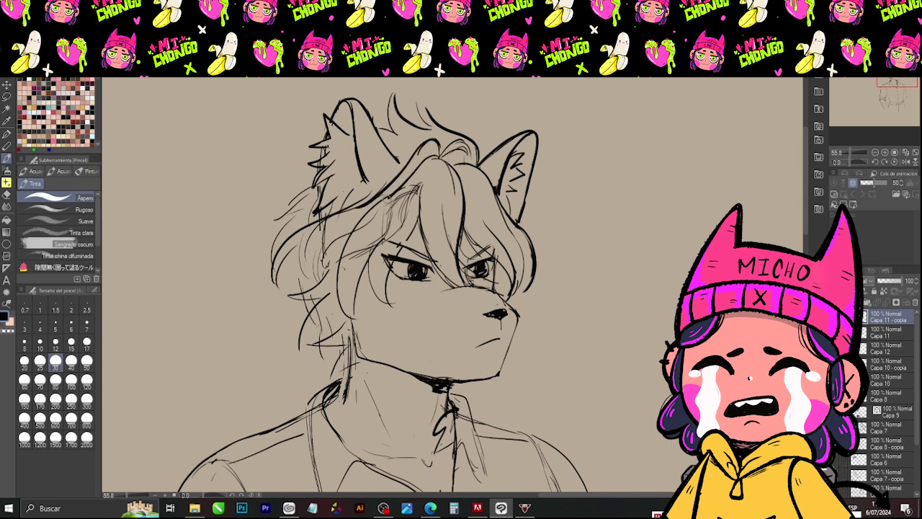
drag(423, 144, 307, 281)
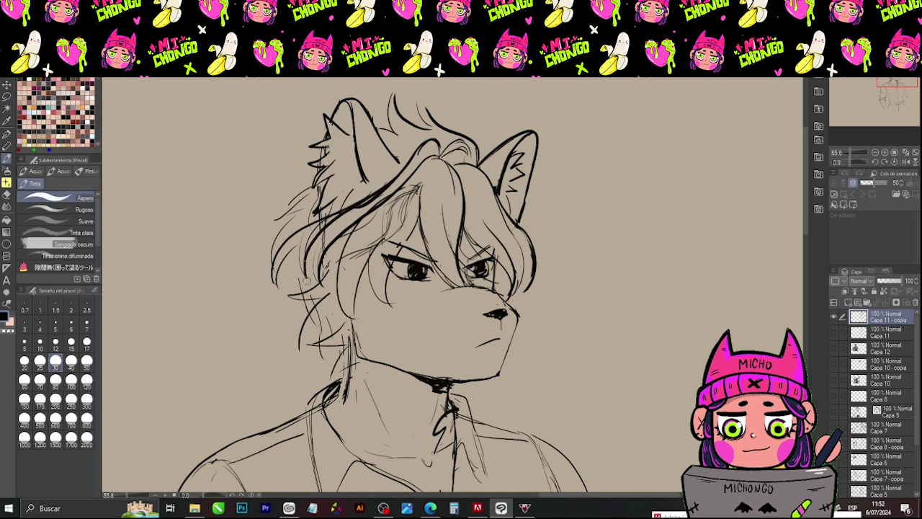
key(e)
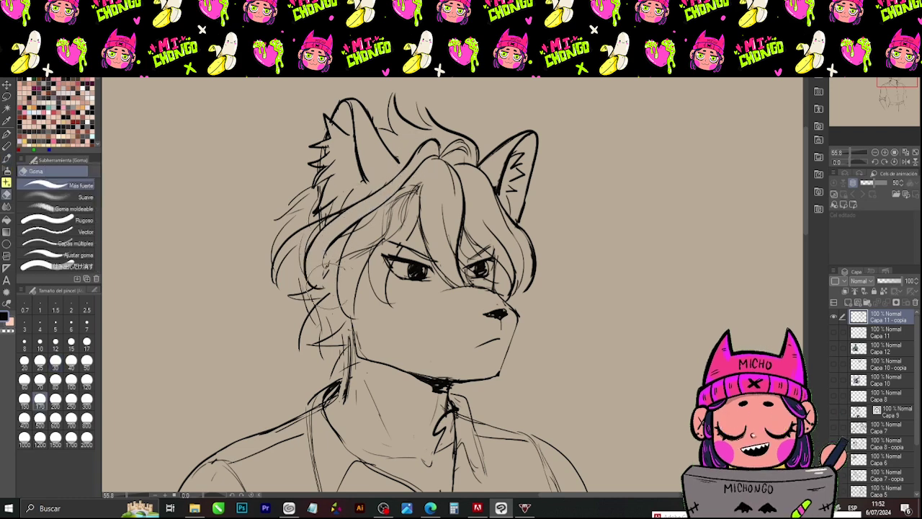
key(p)
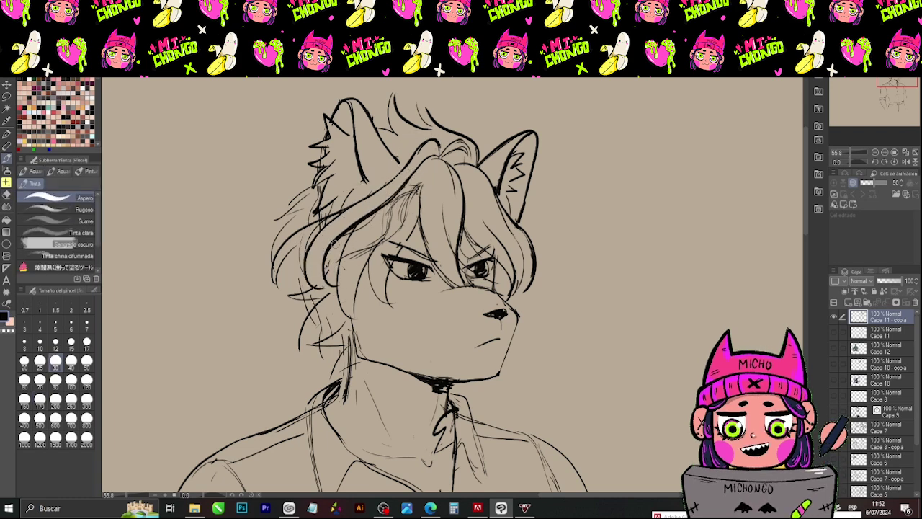
key(e)
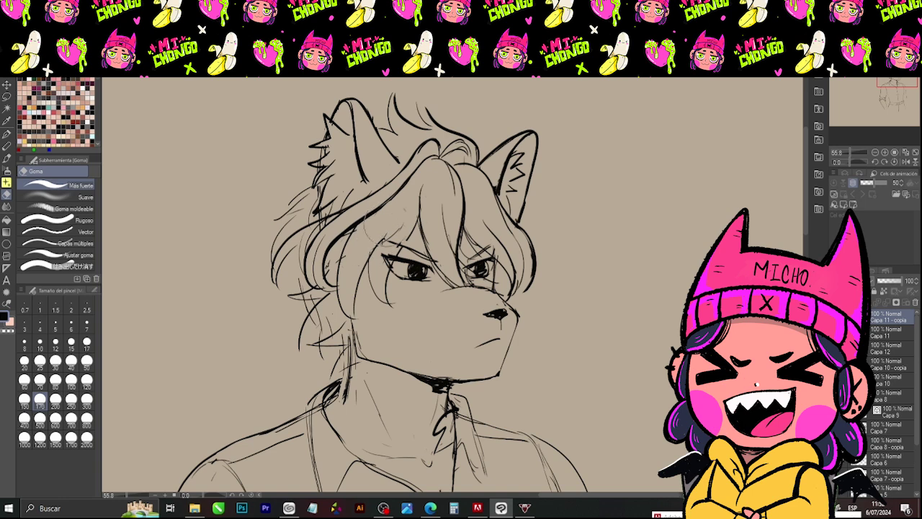
- Redraw the long fringe strand beside the cheek with a hooked tip and erase the rough lines around it
key(p)
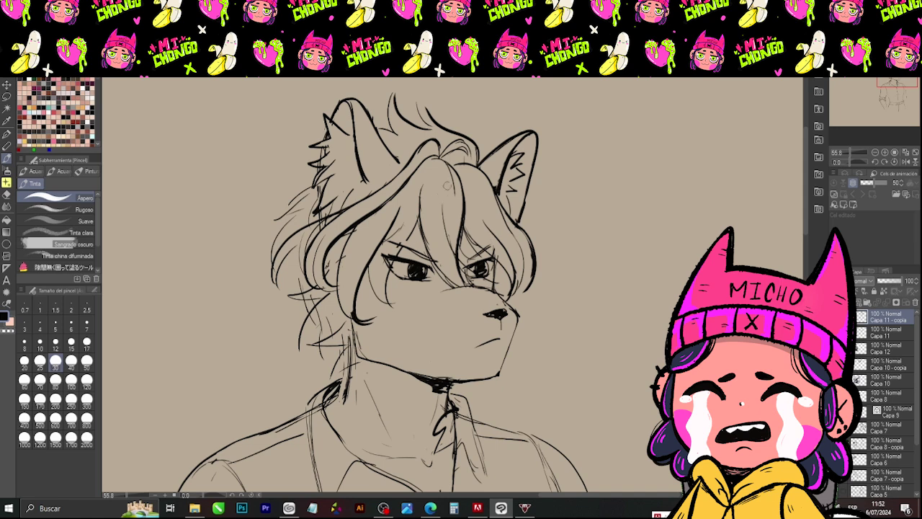
key(e)
drag(355, 288, 361, 316)
key(b)
key(e)
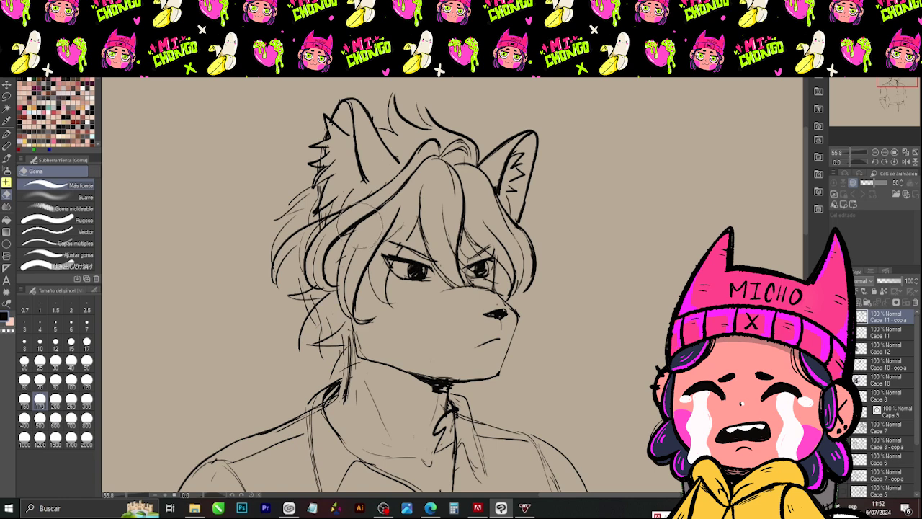
- Replace the rough strokes below the back ear with a pointed hair tuft that flicks outward
key(p)
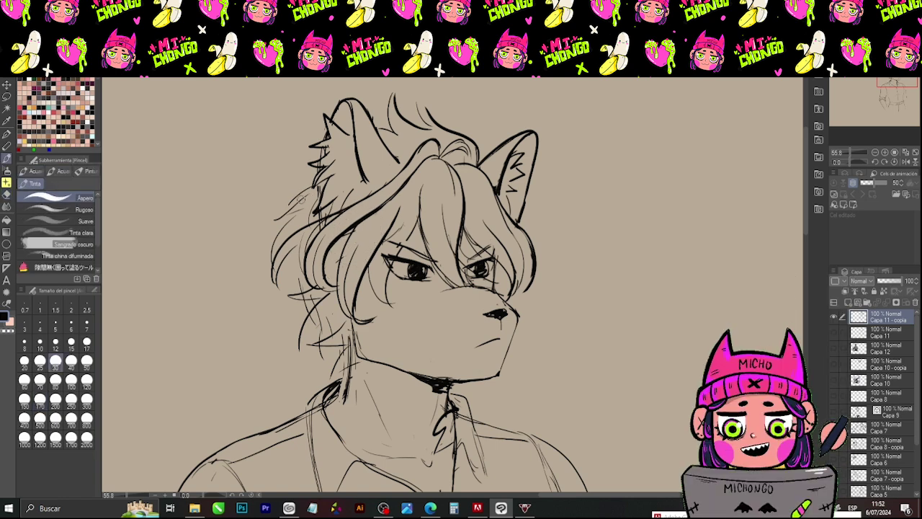
key(b)
key(b)
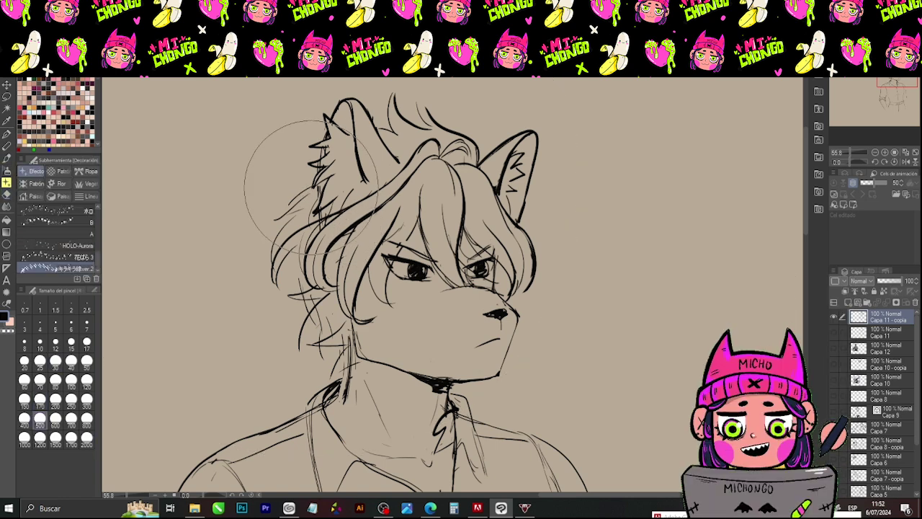
key(b)
key(e)
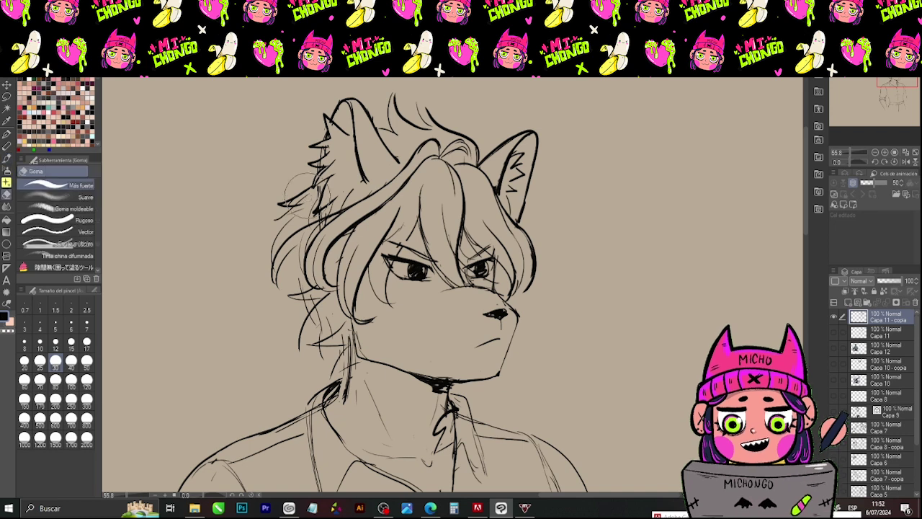
key(p)
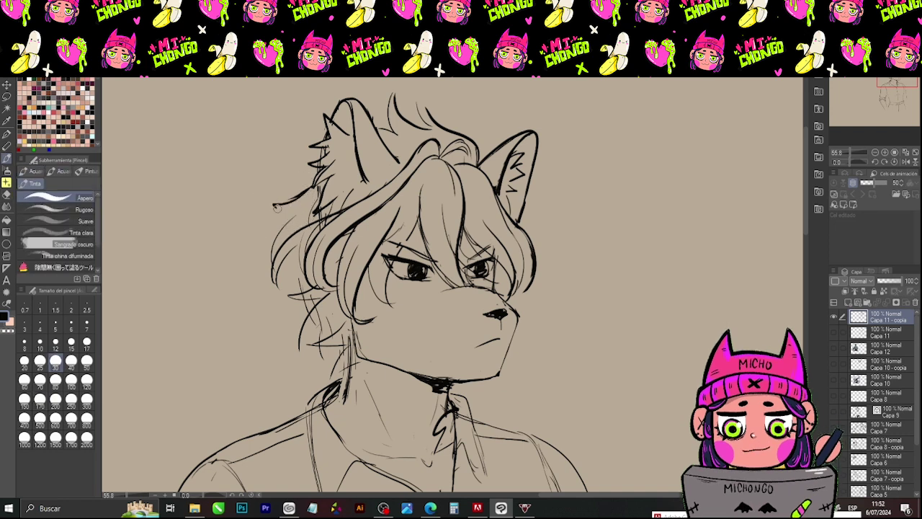
- Redraw the rounded hair strands at the back of the head and the lock below the far ear, erasing the rough lines
key(e)
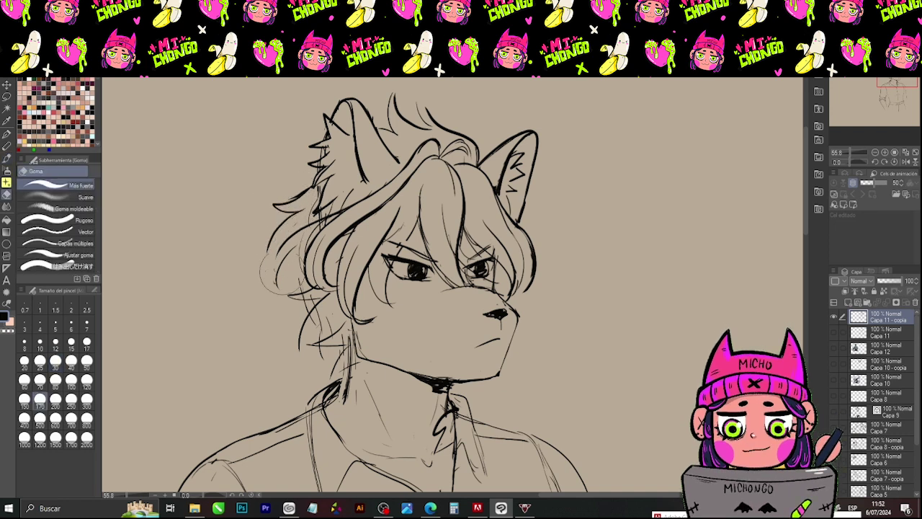
key(b)
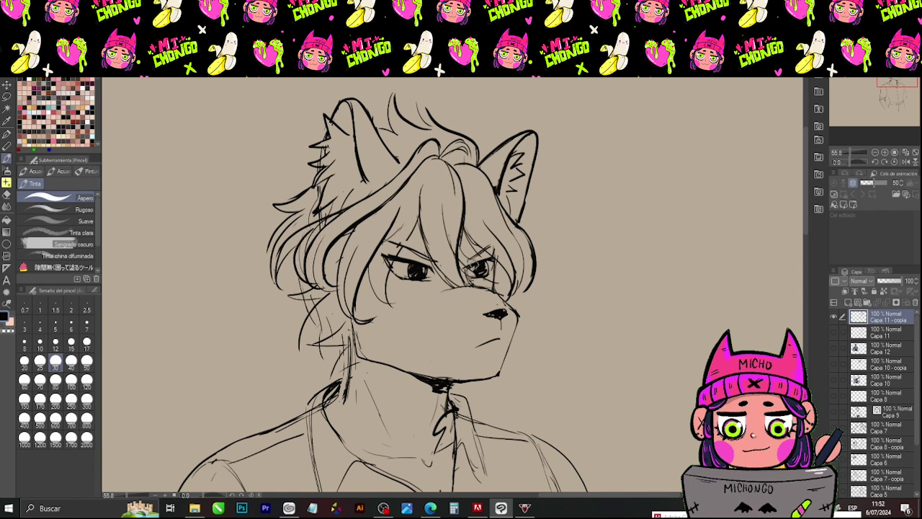
key(e)
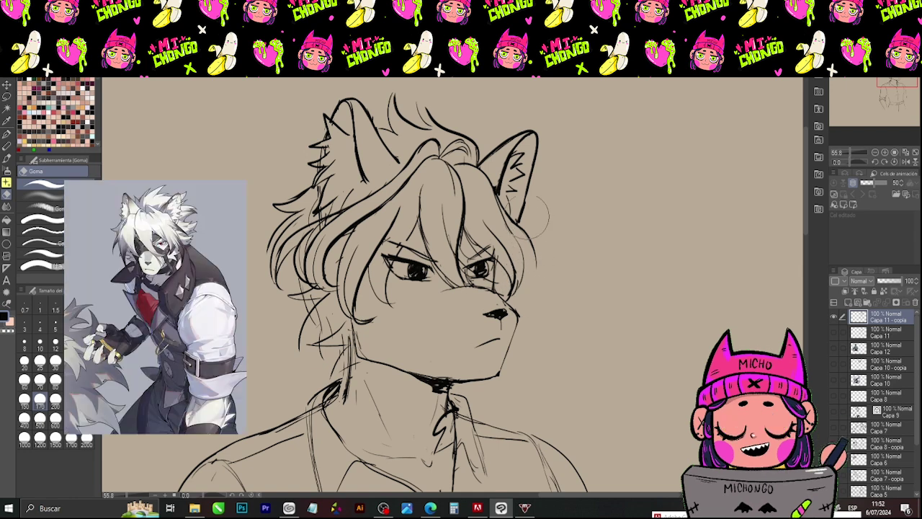
key(p)
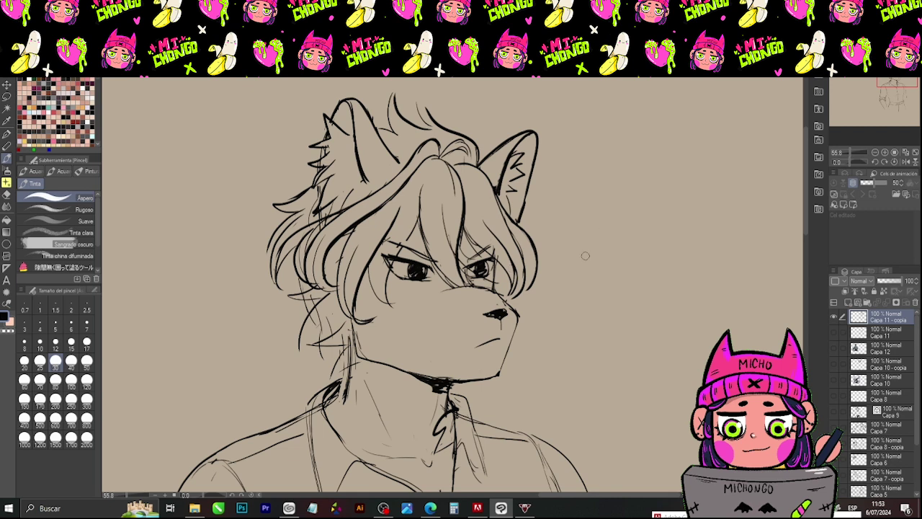
- Erase the scribbled tufts at the nape and replace them with spiky curved strands
key(e)
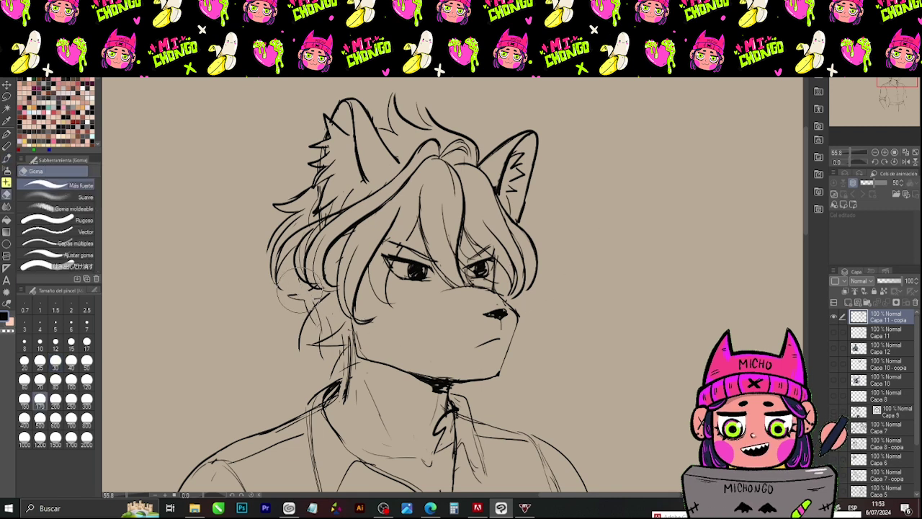
mouse_move(306, 311)
mouse_down()
mouse_move(288, 346)
mouse_move(317, 328)
mouse_move(324, 354)
mouse_move(335, 346)
mouse_move(332, 360)
mouse_move(320, 310)
mouse_move(300, 289)
mouse_move(321, 303)
mouse_up()
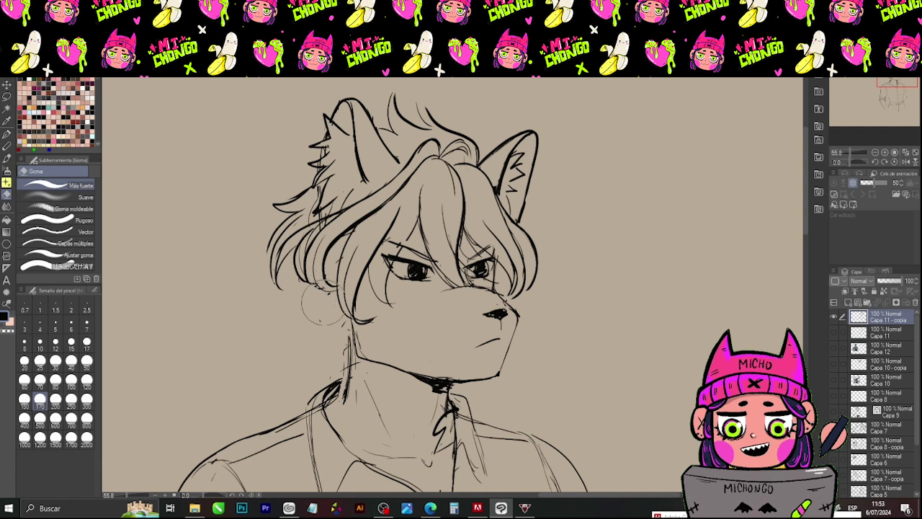
key(p)
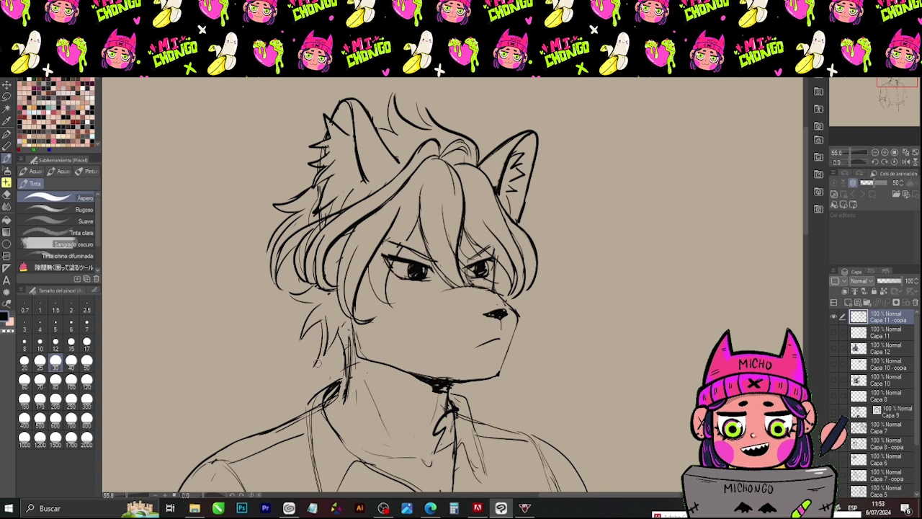
key(e)
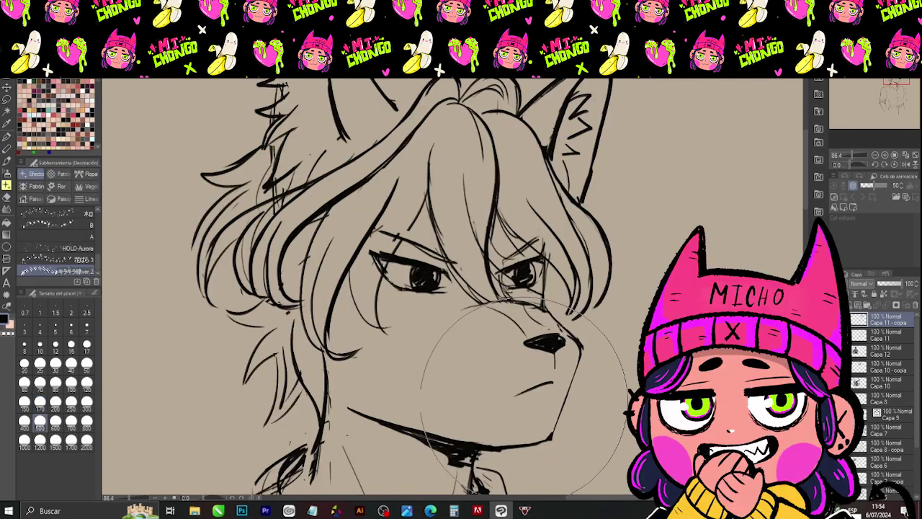
- Erase the old mouth line and clean up the sketch lines beside the far eye and along the muzzle bridge
key(b)
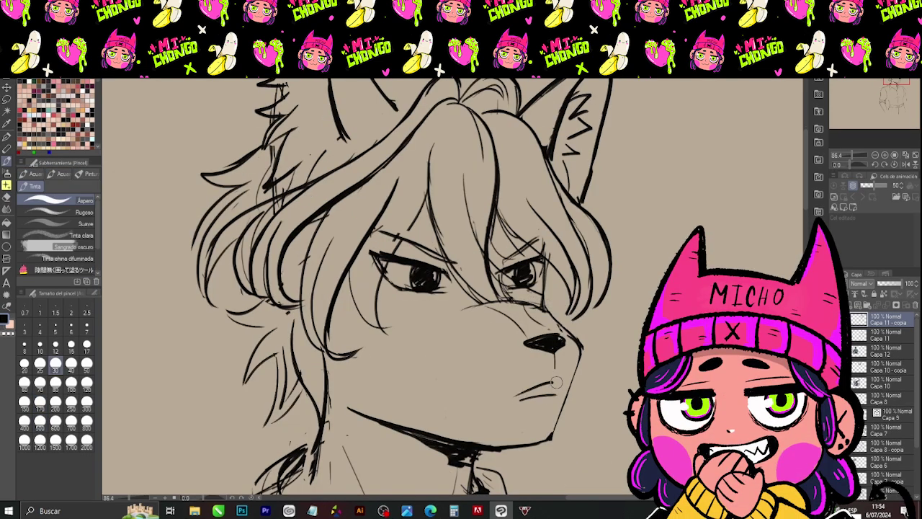
key(e)
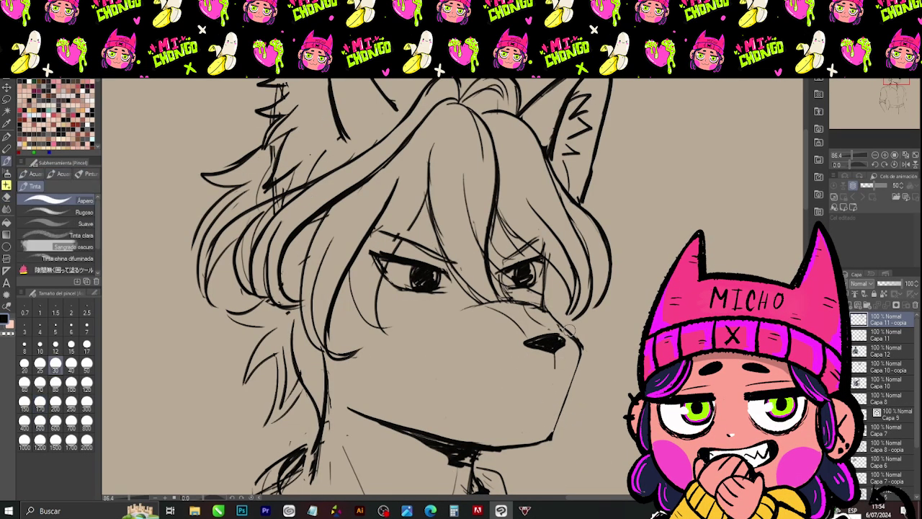
key(p)
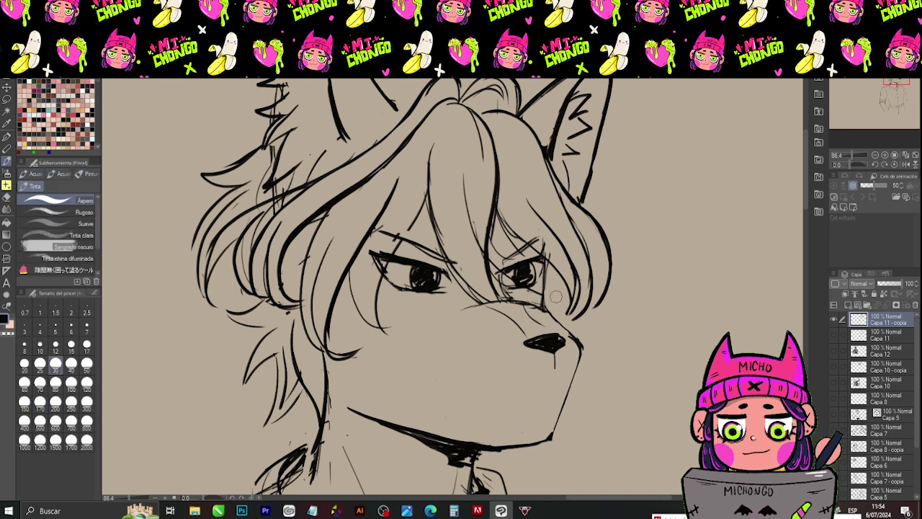
key(e)
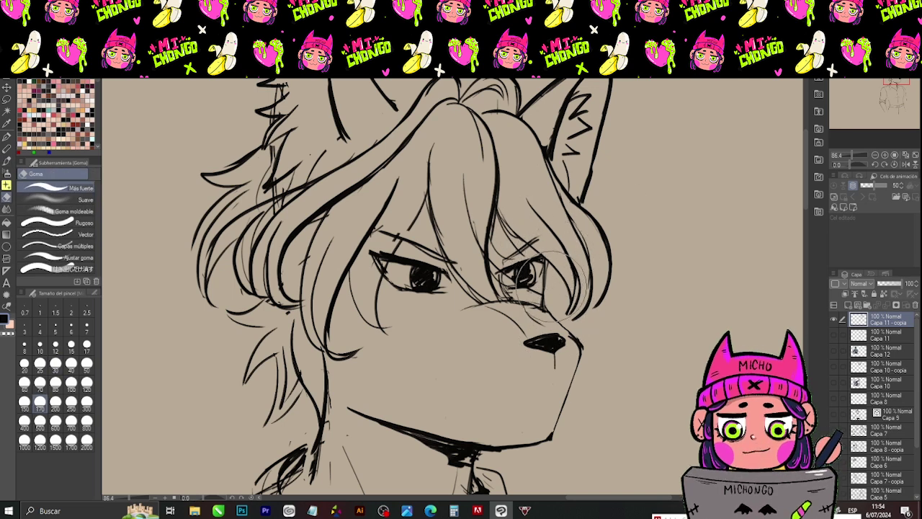
key(p)
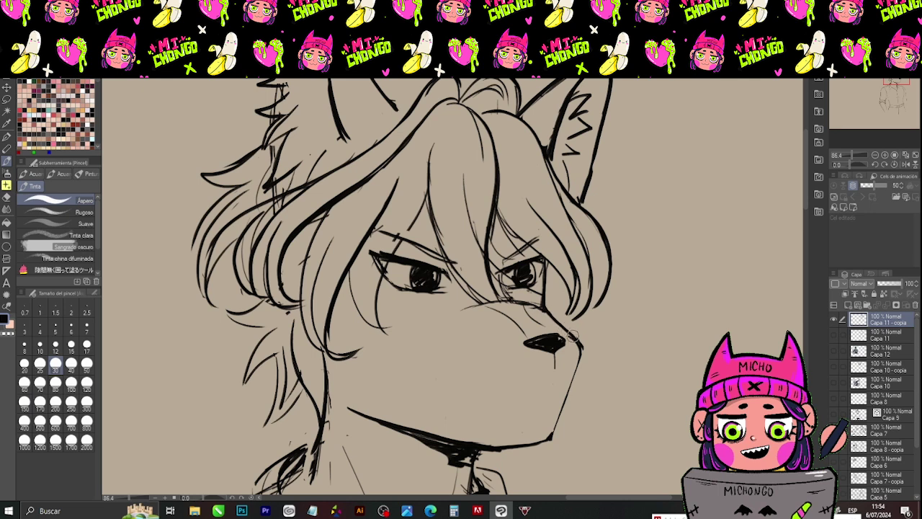
- Redraw the front of the muzzle in a thicker line from the nose down to a rounded chin, erasing the old corners
key(e)
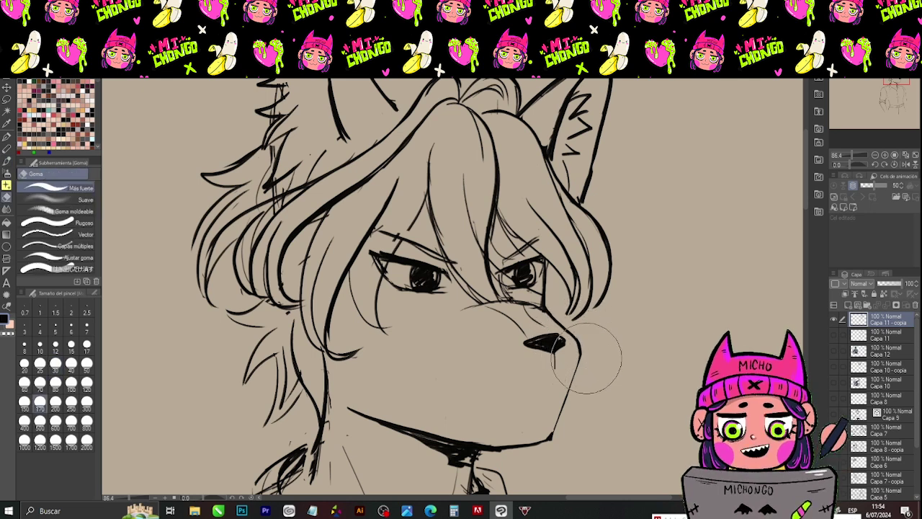
key(p)
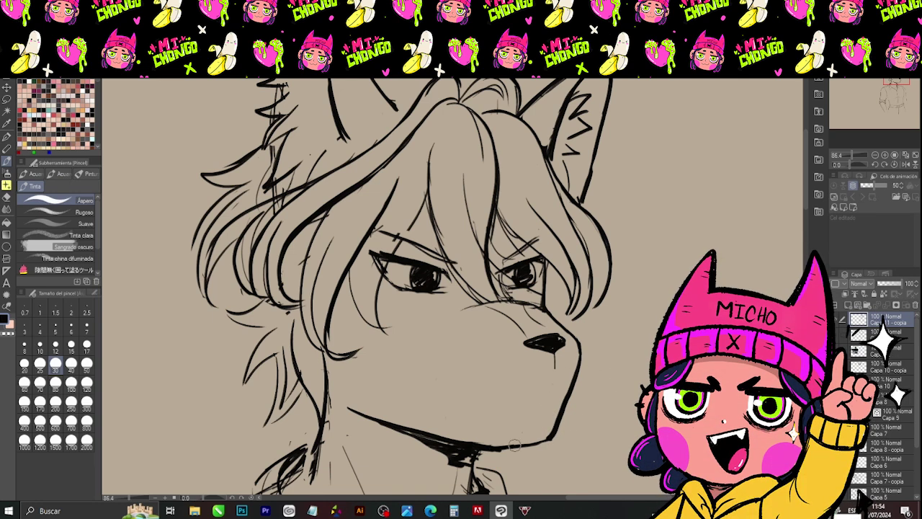
key(e)
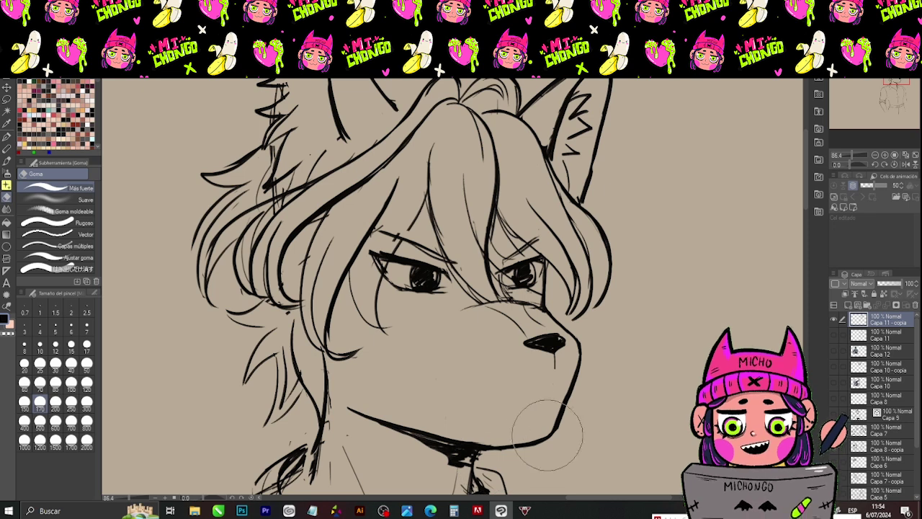
key(p)
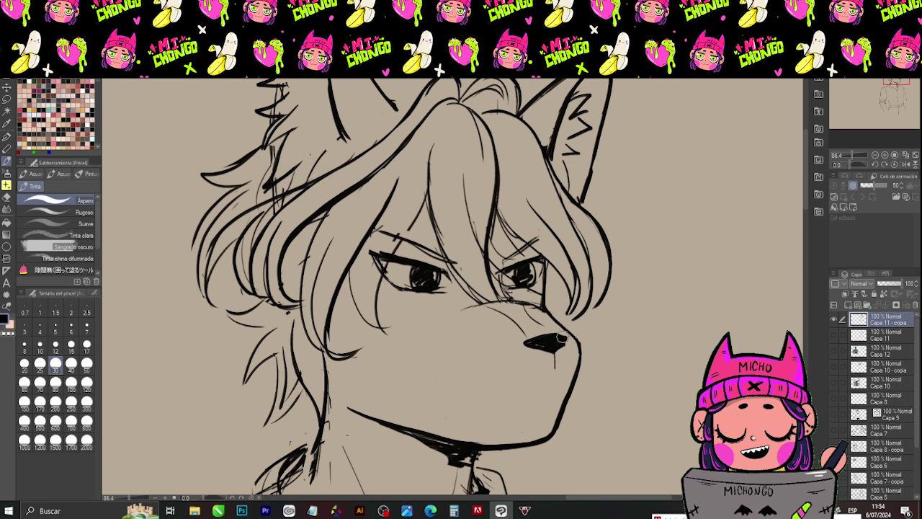
- Refine the nose with two small highlights and draw a new curved mouth line below it
key(e)
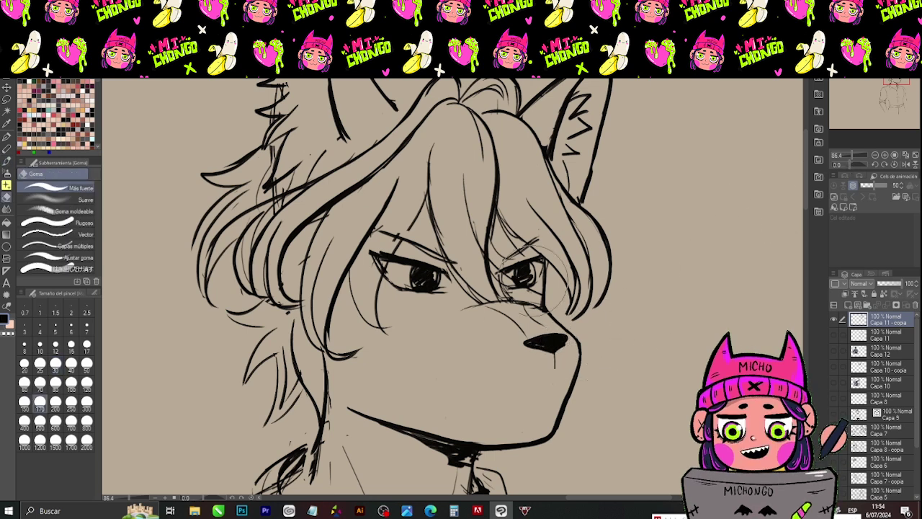
click(26, 404)
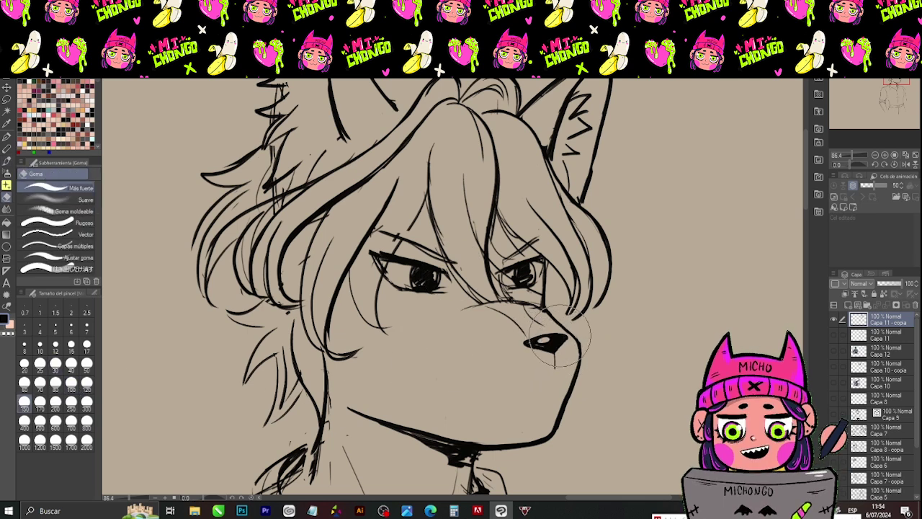
key(p)
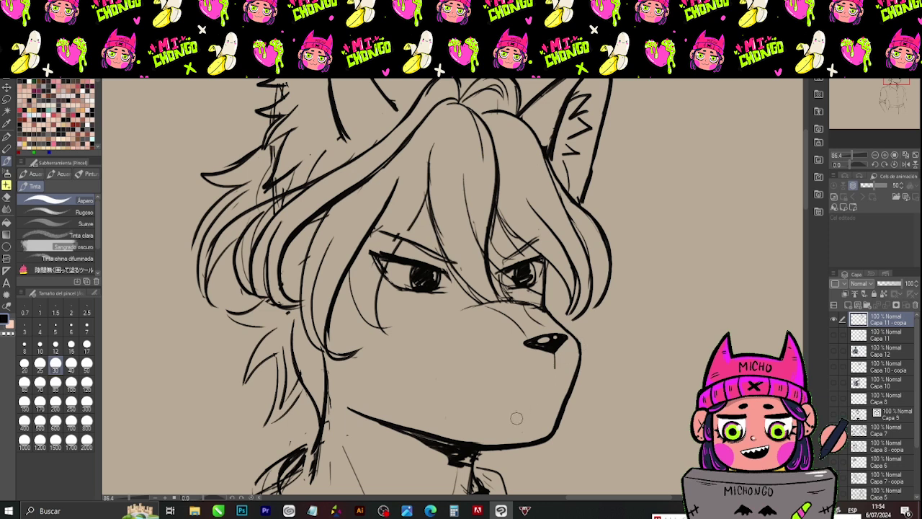
drag(556, 379, 513, 393)
- Erase the rough throat line below the chin and the thin guide lines on the neck
drag(502, 472, 437, 307)
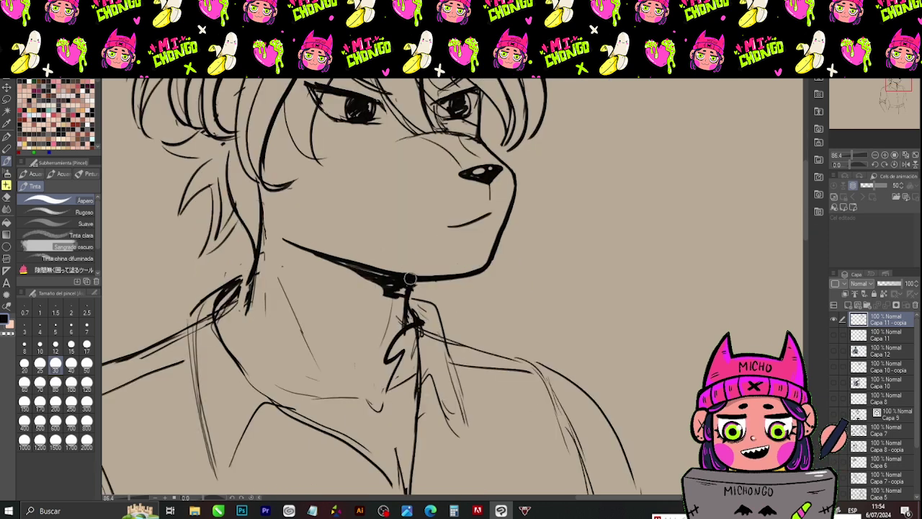
mouse_move(409, 280)
mouse_down()
mouse_move(416, 307)
mouse_move(383, 339)
mouse_up()
key(e)
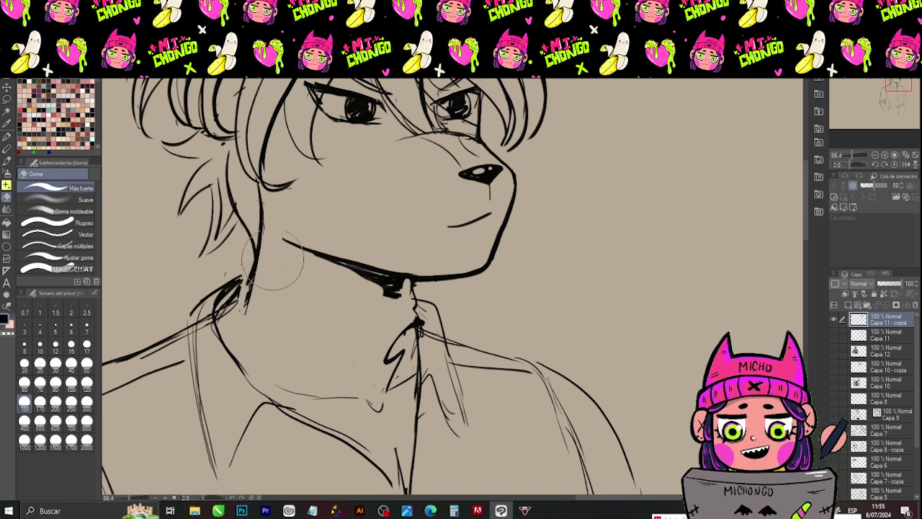
- Thicken the back line of the neck down to the collar and fill the collar's inner back with black
key(b)
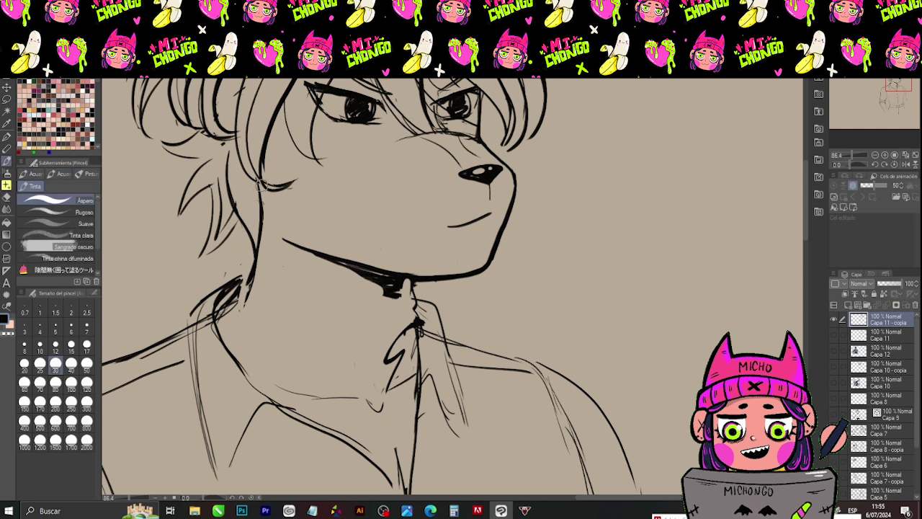
drag(261, 184, 260, 215)
drag(252, 280, 219, 312)
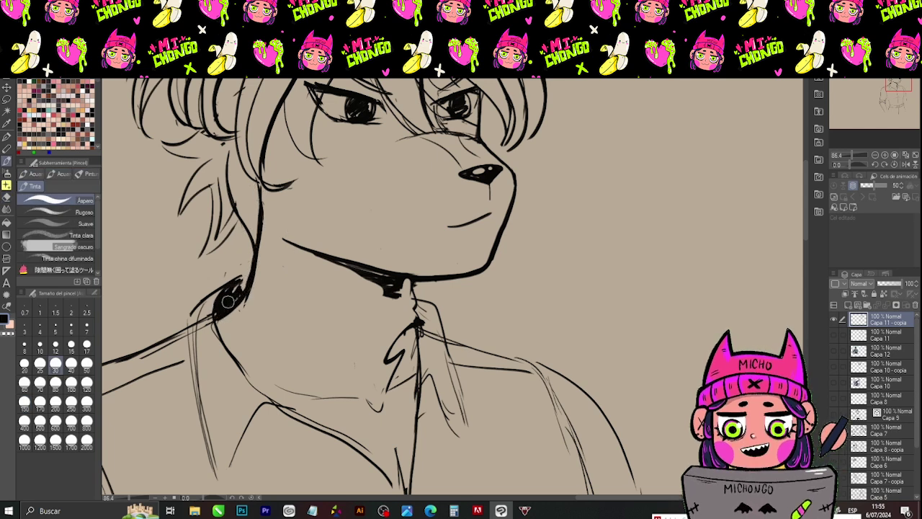
- Erase the rough sketch lines around the back of the collar and draw a clean curved outer collar edge
key(e)
mouse_move(238, 278)
mouse_down()
mouse_move(210, 313)
mouse_move(216, 356)
mouse_up()
mouse_move(205, 308)
mouse_down()
mouse_move(205, 364)
mouse_move(193, 321)
mouse_move(217, 430)
mouse_up()
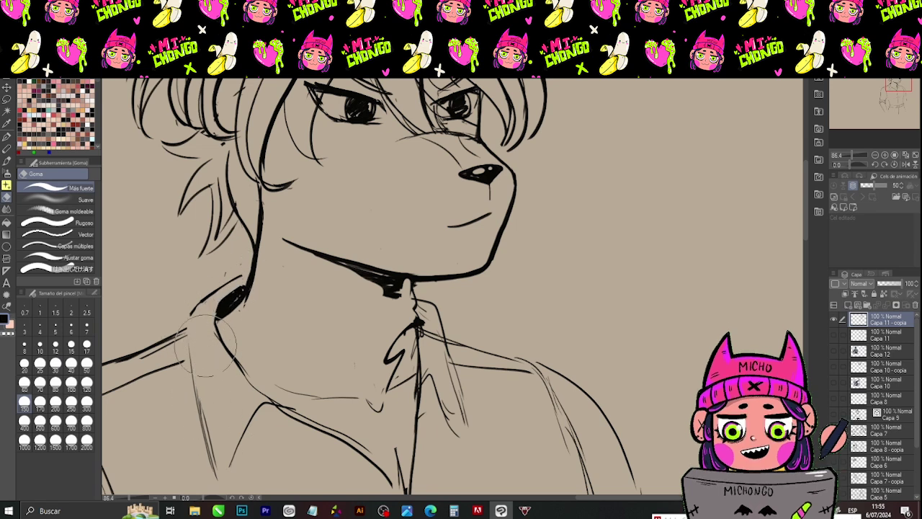
key(b)
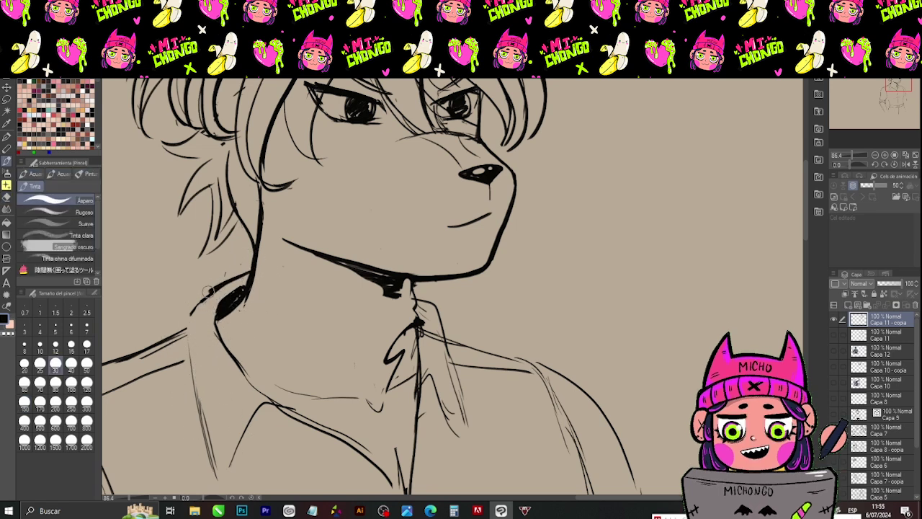
drag(186, 322, 193, 389)
- Clean up the join between the neck and the back of the collar and extend the collar's inner fold line downward
key(e)
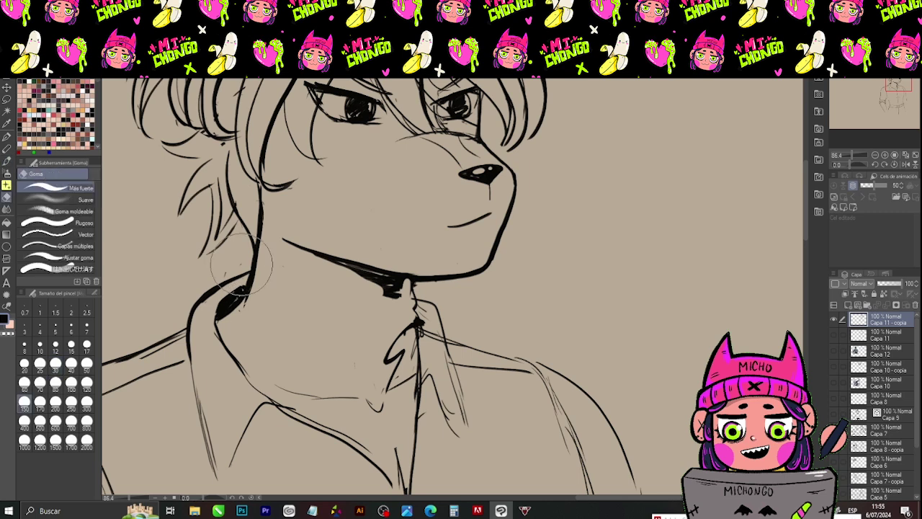
drag(245, 278, 215, 297)
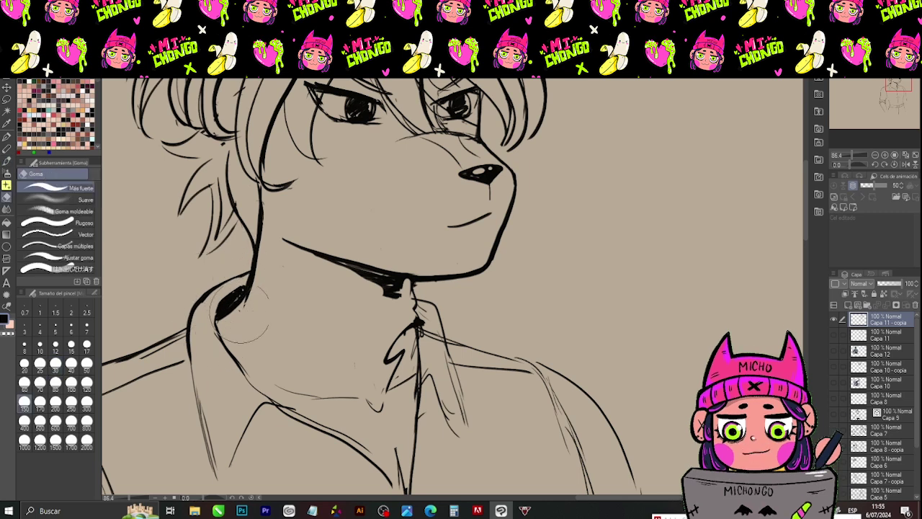
key(ctrl+z)
key(b)
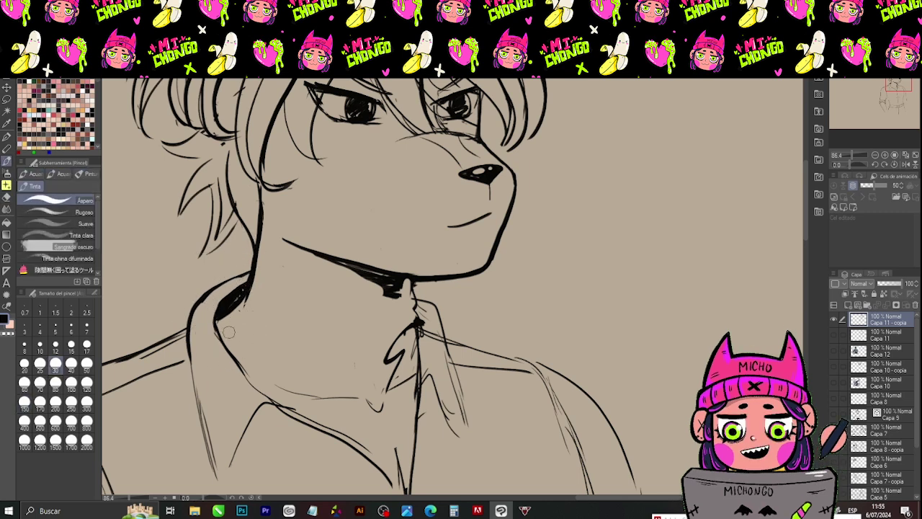
drag(208, 299, 220, 337)
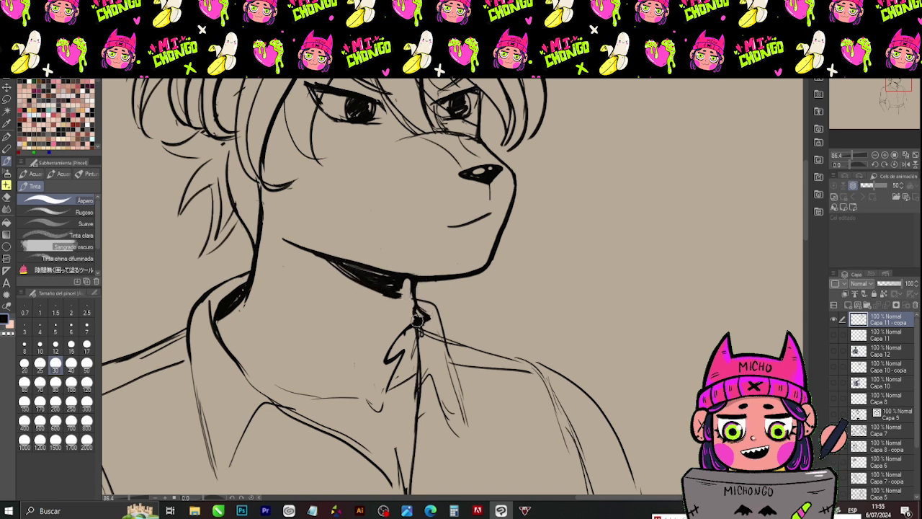
- Erase the rough blot at the collar's front opening and redraw its pointed edge with a bold line joining the chin shadow
key(e)
drag(412, 317, 420, 330)
key(b)
mouse_move(407, 282)
mouse_down()
mouse_move(415, 297)
mouse_move(387, 366)
mouse_up()
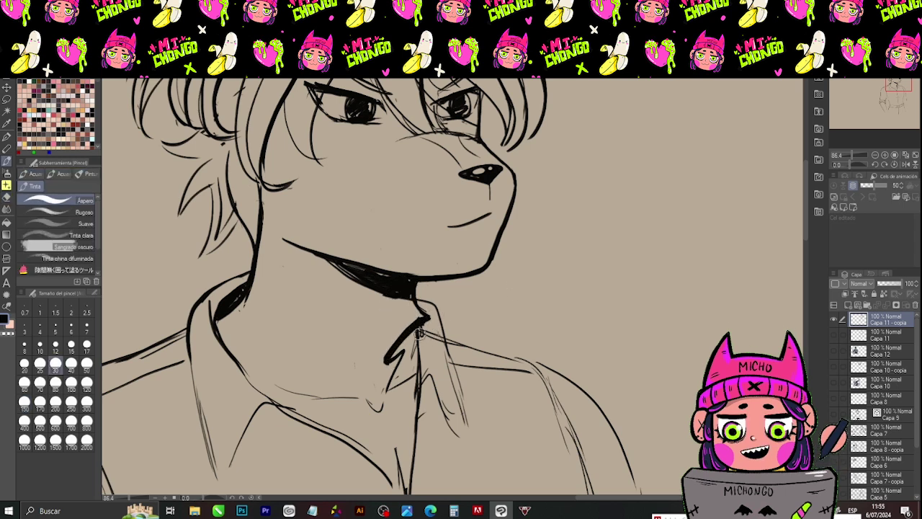
key(ctrl+z)
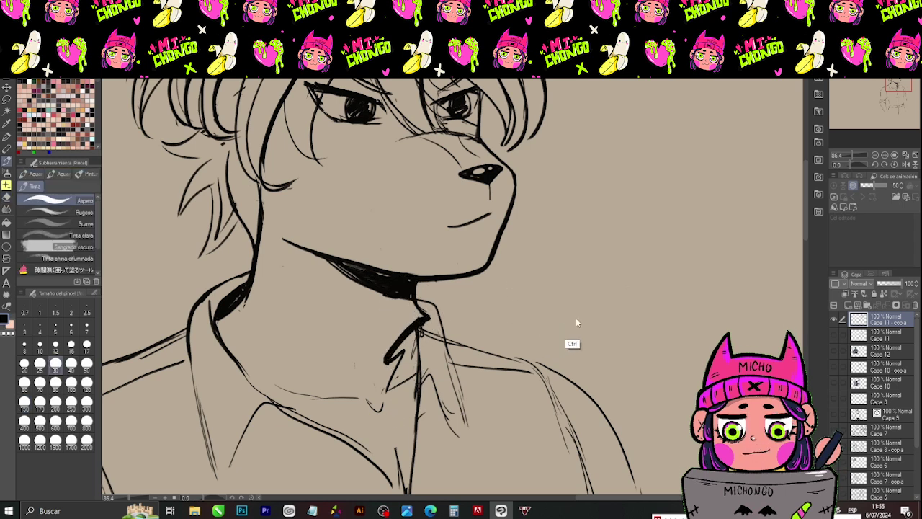
- Erase stray sketch lines in the side hair beside the face and re-ink the ends of the locks with cleaner curves
drag(899, 91, 897, 85)
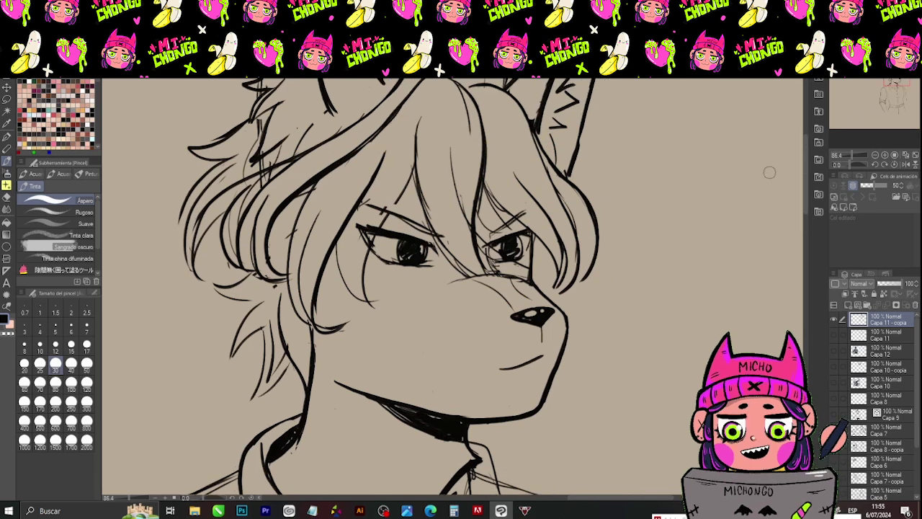
drag(852, 157, 851, 156)
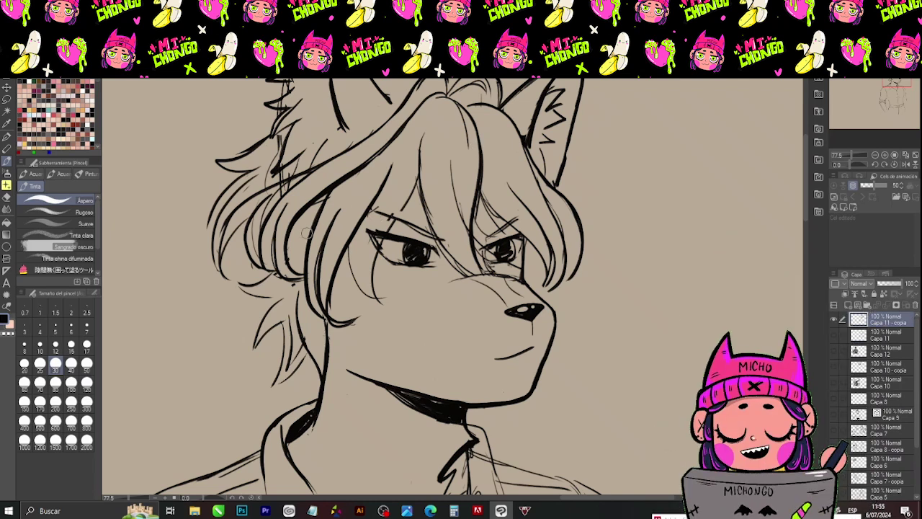
key(e)
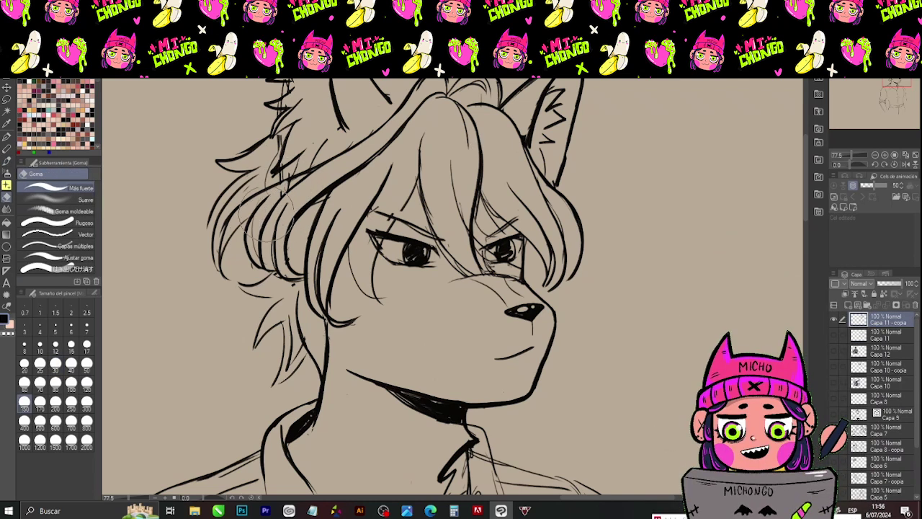
key(ctrl)
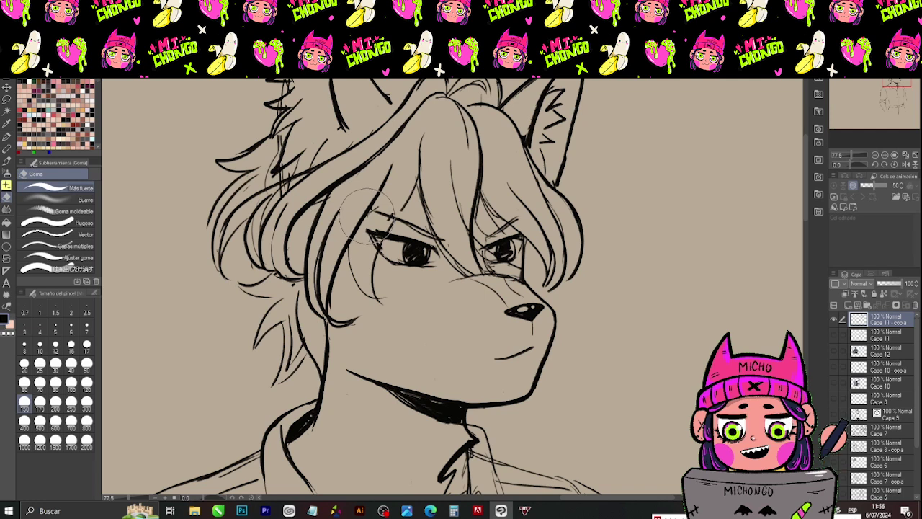
key(p)
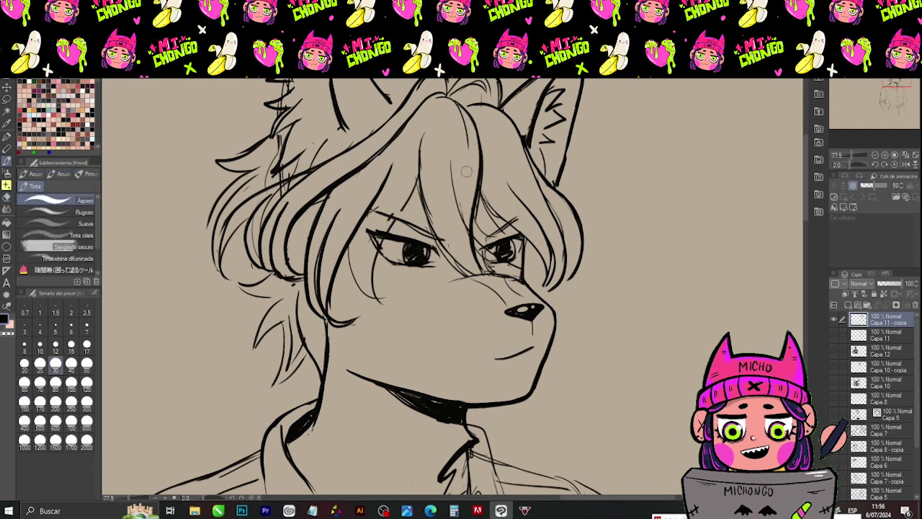
key(e)
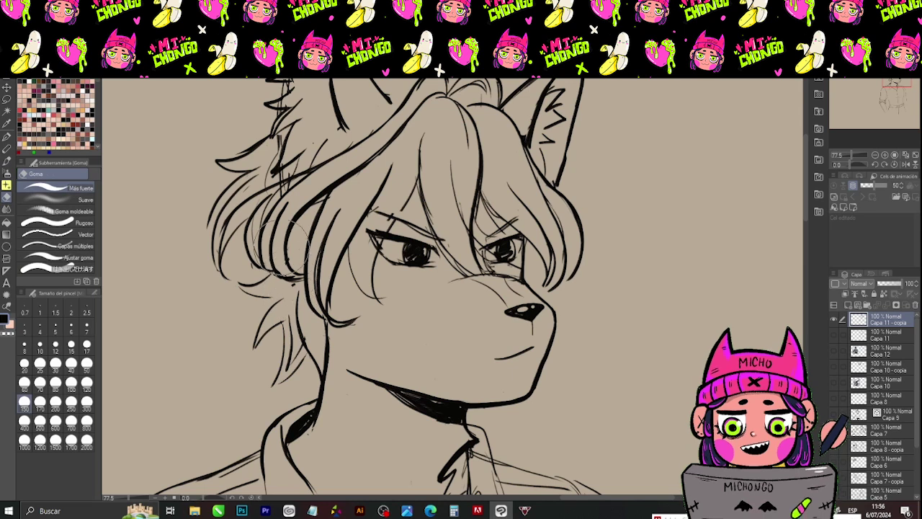
drag(281, 245, 284, 285)
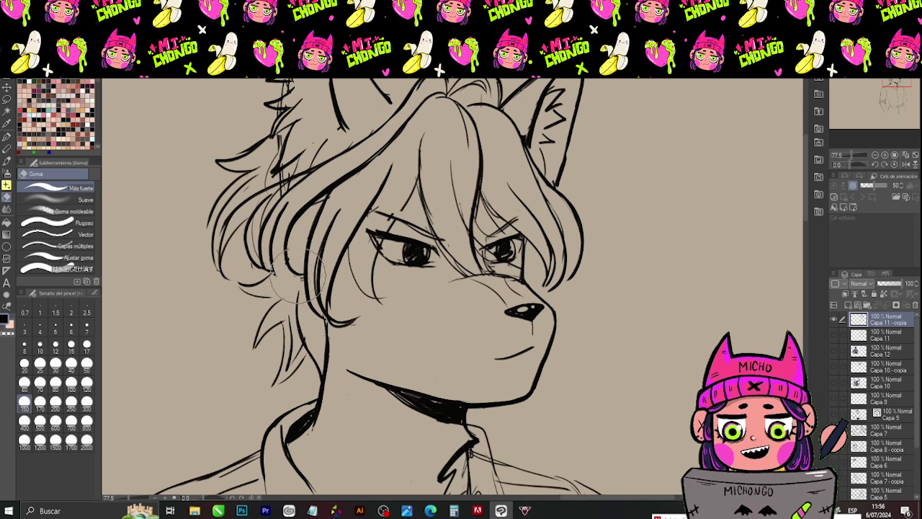
key(p)
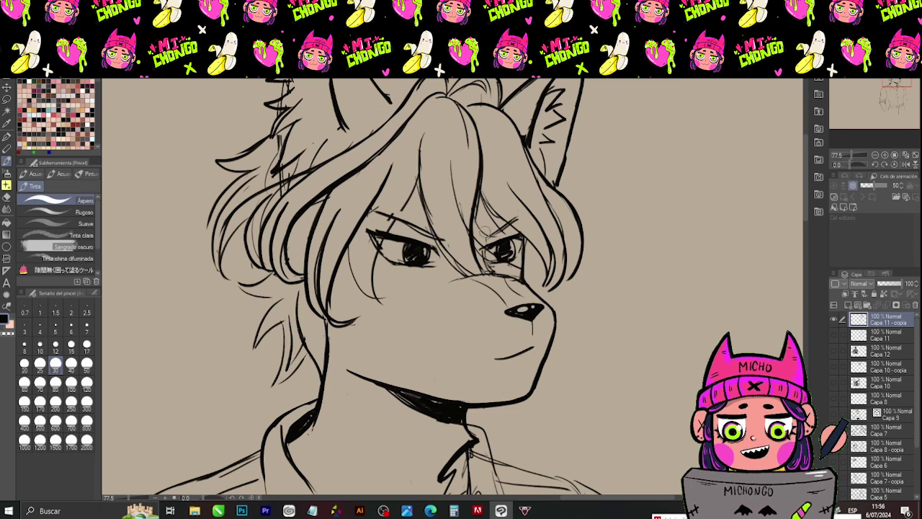
- Erase the heavy jagged fur on the outer edge of the near ear and redraw it as fine pointed tufts
drag(891, 85, 868, 89)
key(e)
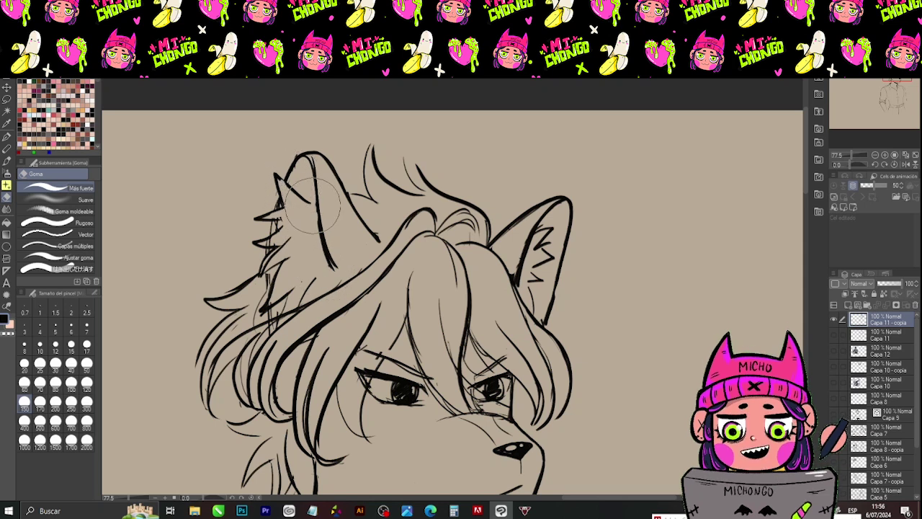
key(p)
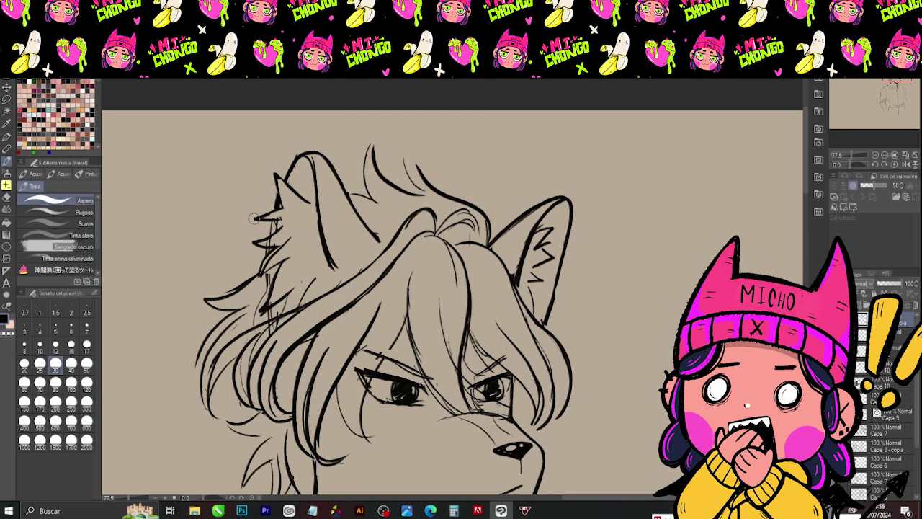
key(e)
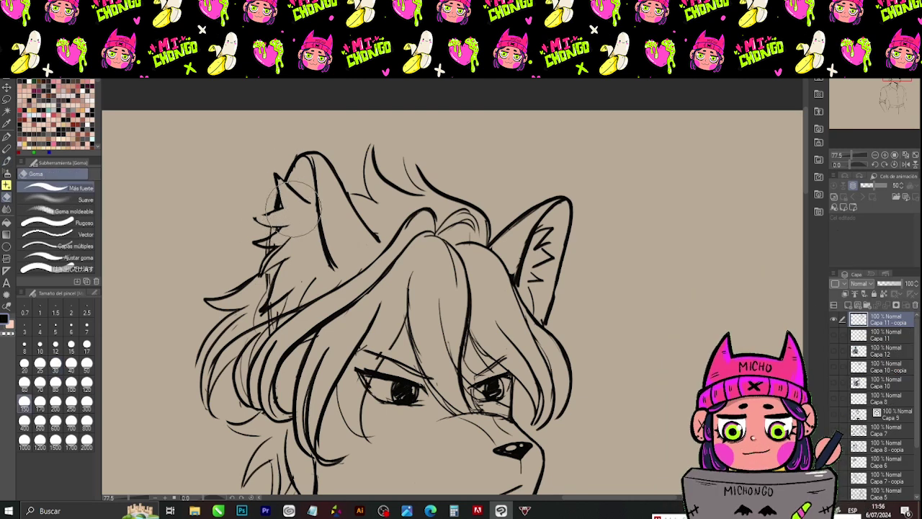
key(p)
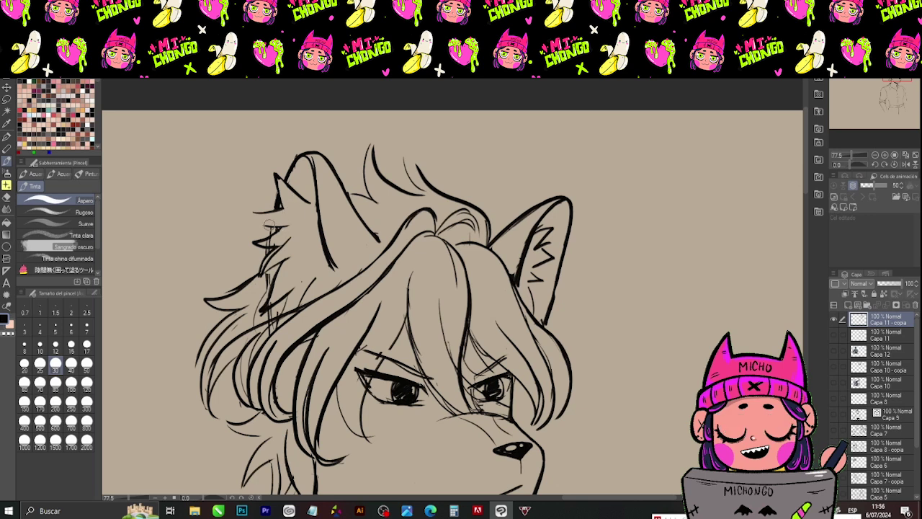
key(e)
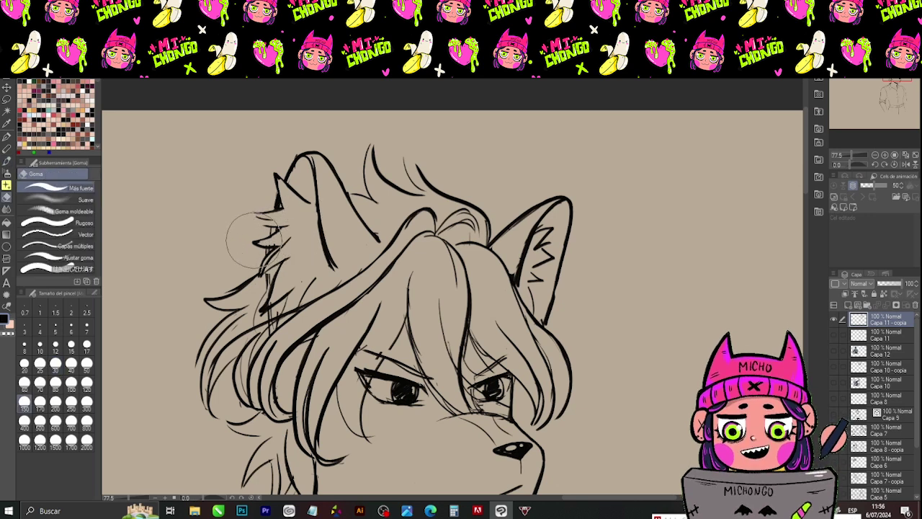
key(p)
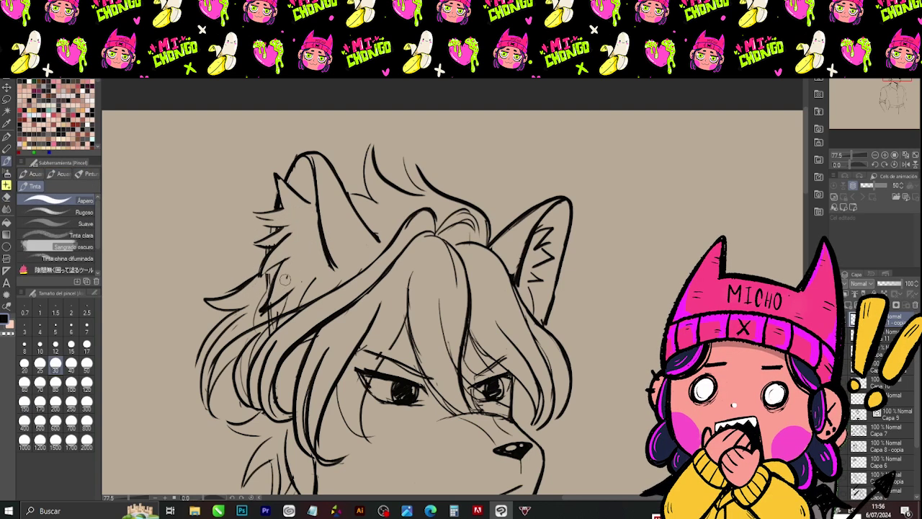
- Re-ink the side hair locks below the near ear with thicker curves and thicken the pointed fur tuft above them
key(e)
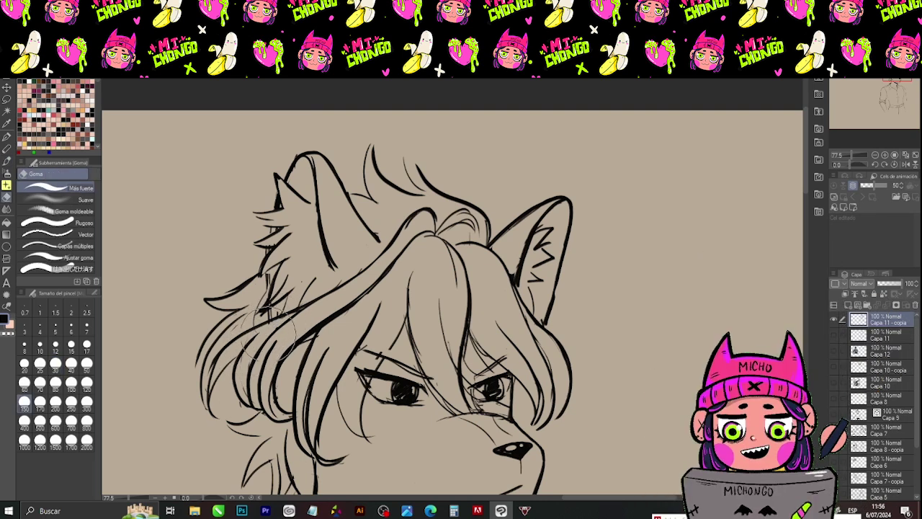
key(p)
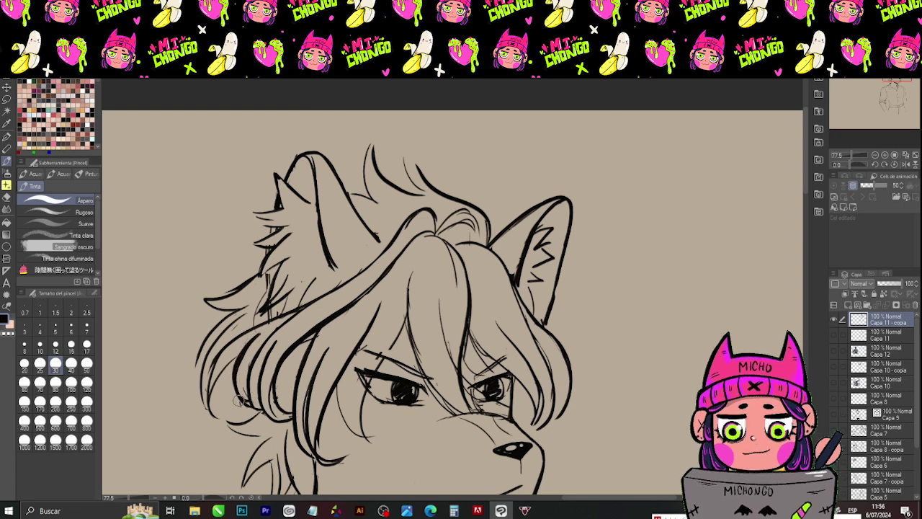
key(e)
key(p)
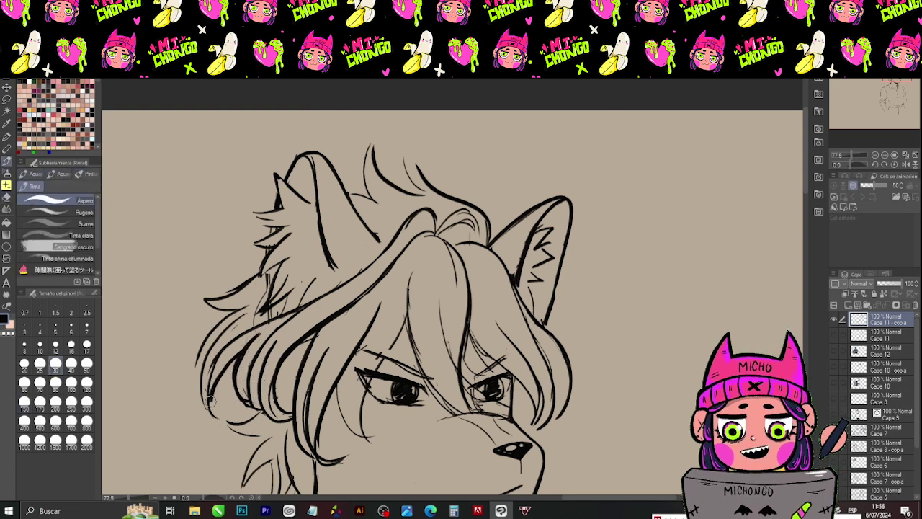
key(e)
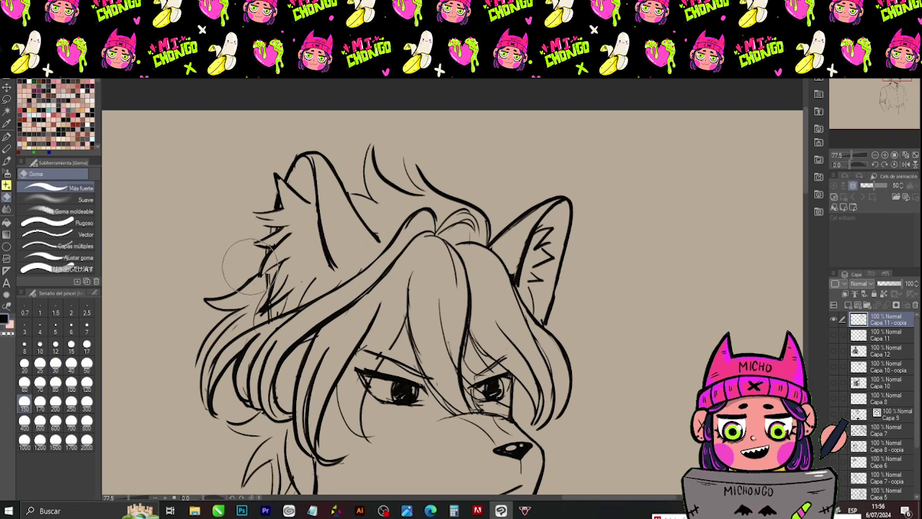
key(p)
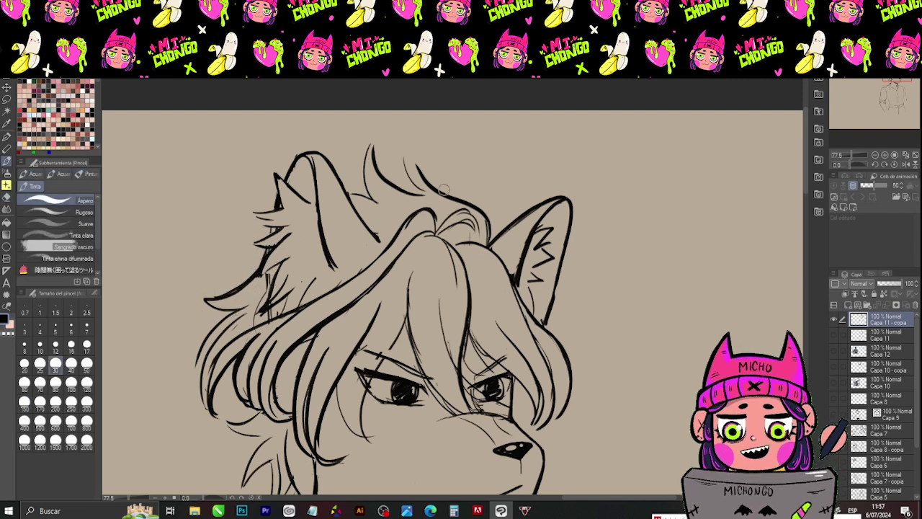
- Clean up the crossing lines at the base of the near ear and add curved hair strands at the crown
key(e)
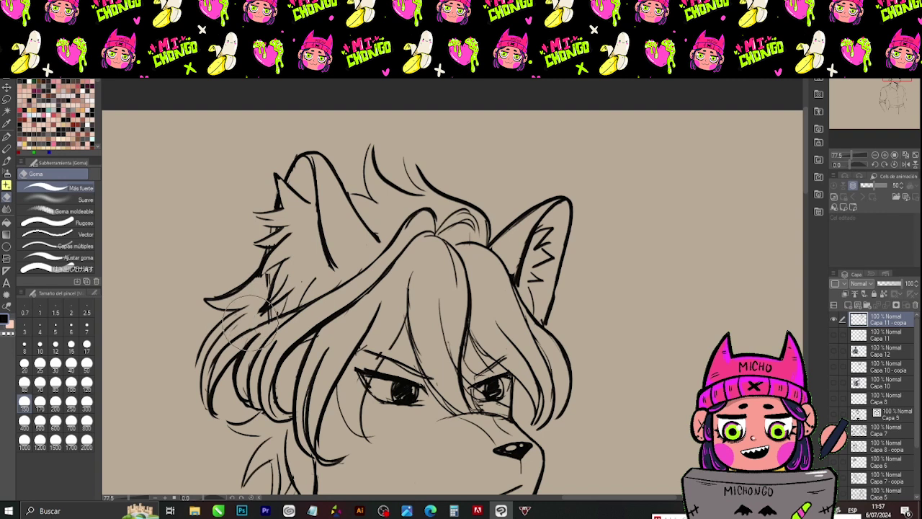
key(p)
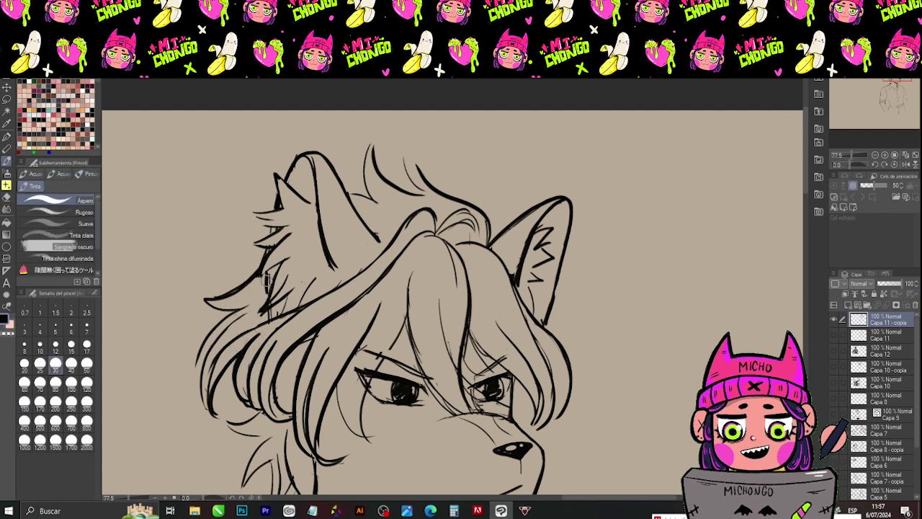
key(e)
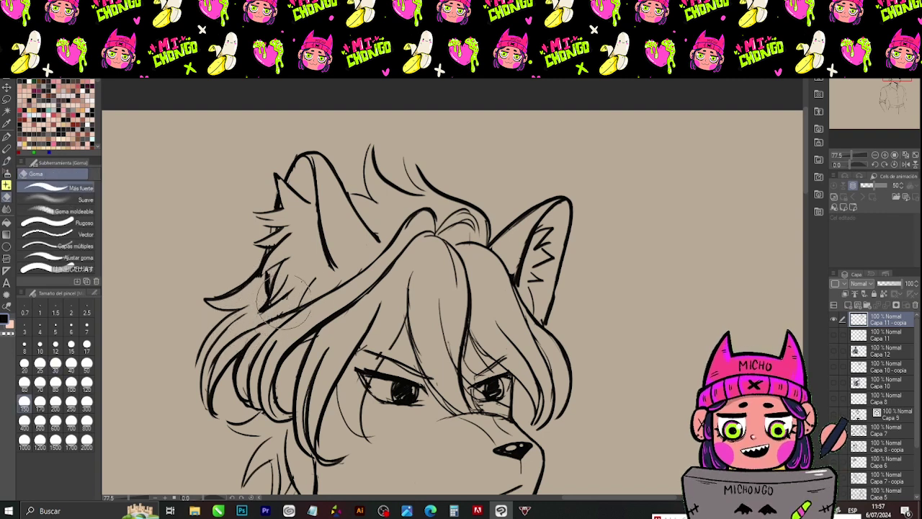
key(p)
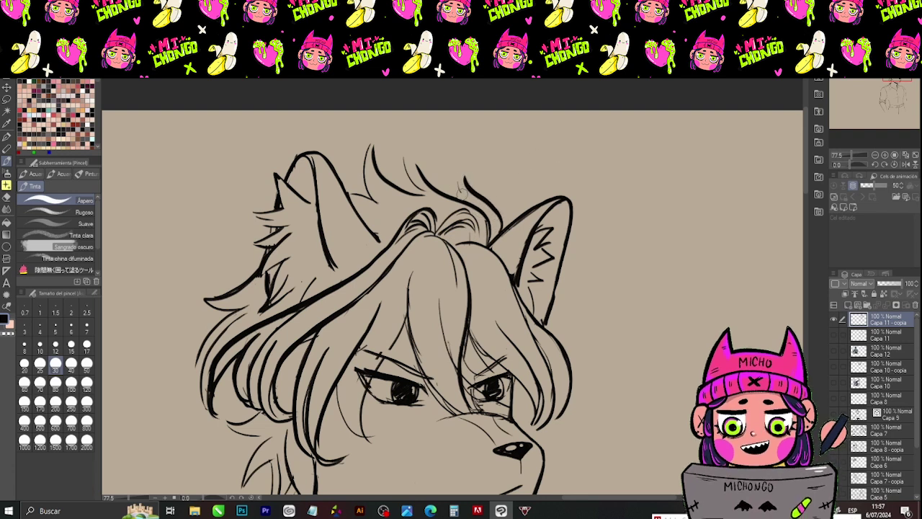
- Thicken the top line of the fringe beside the parting and fill the inner side of the far ear with black
drag(900, 73, 902, 80)
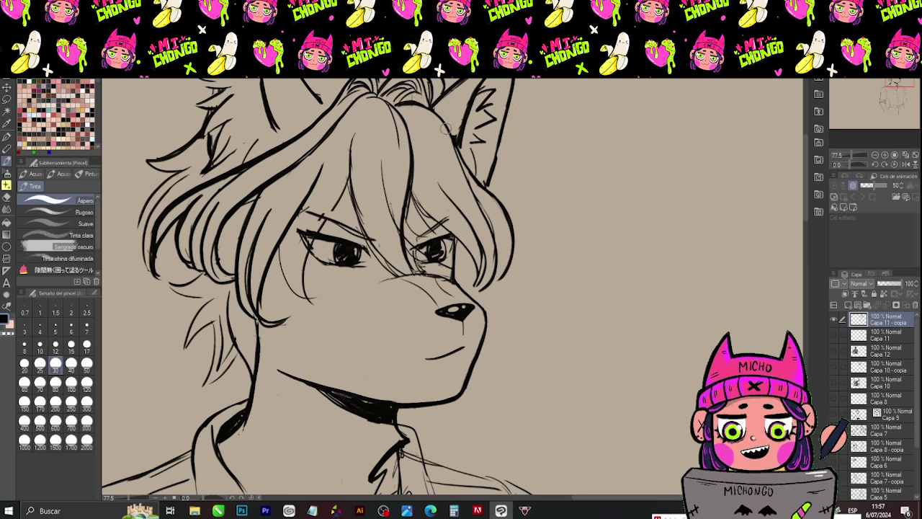
drag(426, 105, 397, 105)
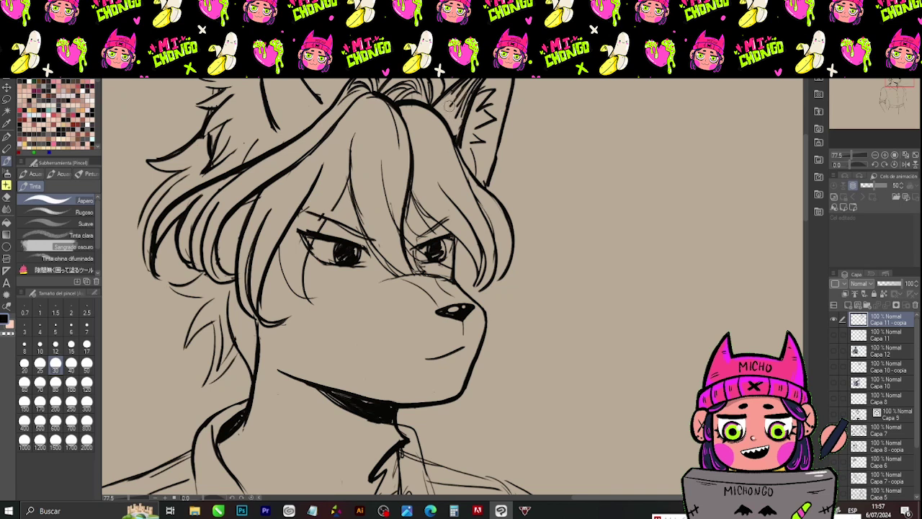
mouse_move(458, 94)
mouse_down()
mouse_move(436, 115)
mouse_move(450, 141)
mouse_move(462, 109)
mouse_up()
drag(464, 131, 454, 141)
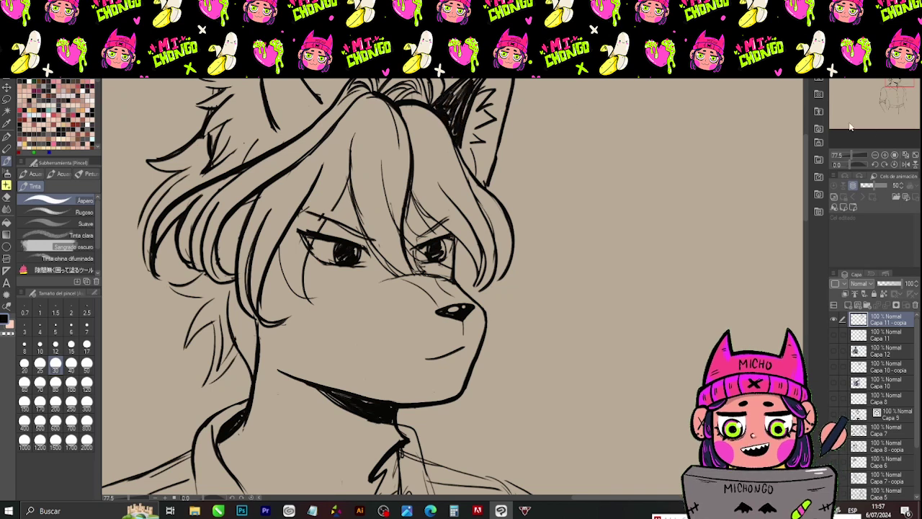
- Fill the inner side of the near ear with dense black strokes tapering into pointed ends at its base
drag(900, 87, 896, 83)
drag(560, 160, 549, 160)
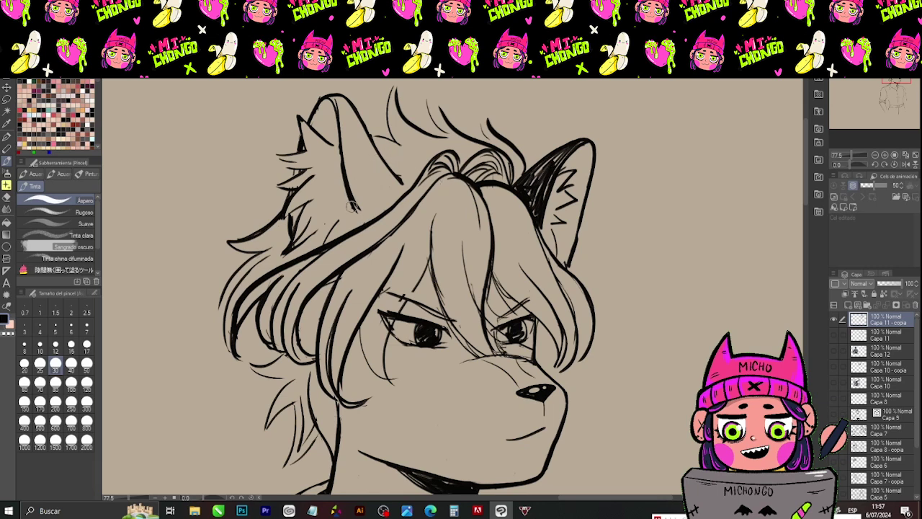
mouse_move(333, 101)
mouse_down()
mouse_move(353, 135)
mouse_move(356, 121)
mouse_up()
drag(353, 128, 366, 148)
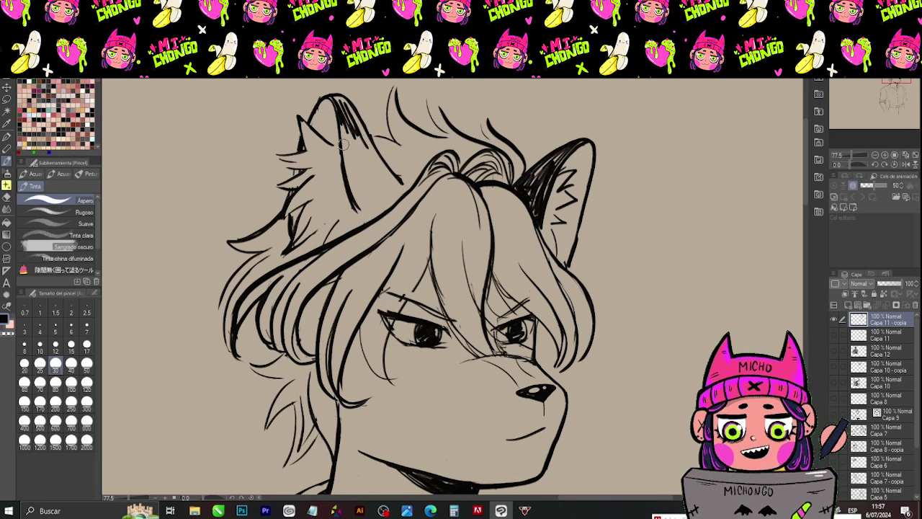
drag(348, 135, 363, 180)
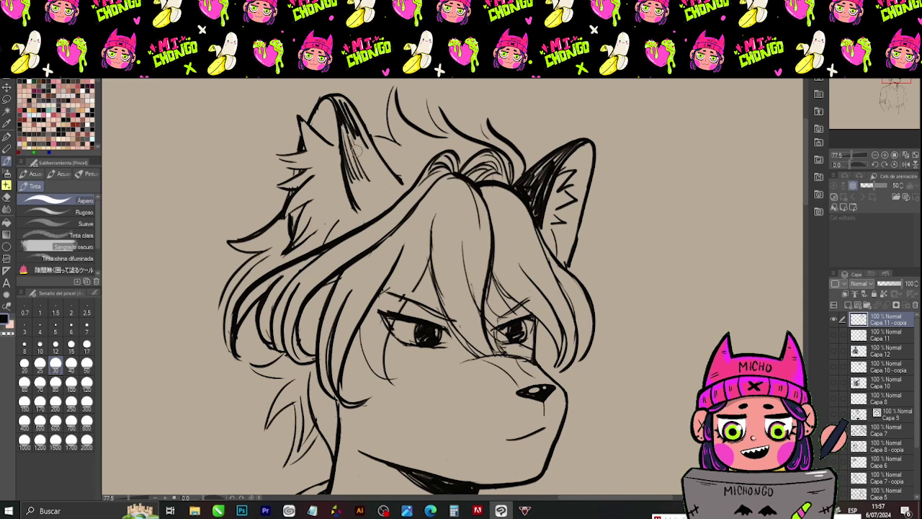
drag(346, 116, 381, 177)
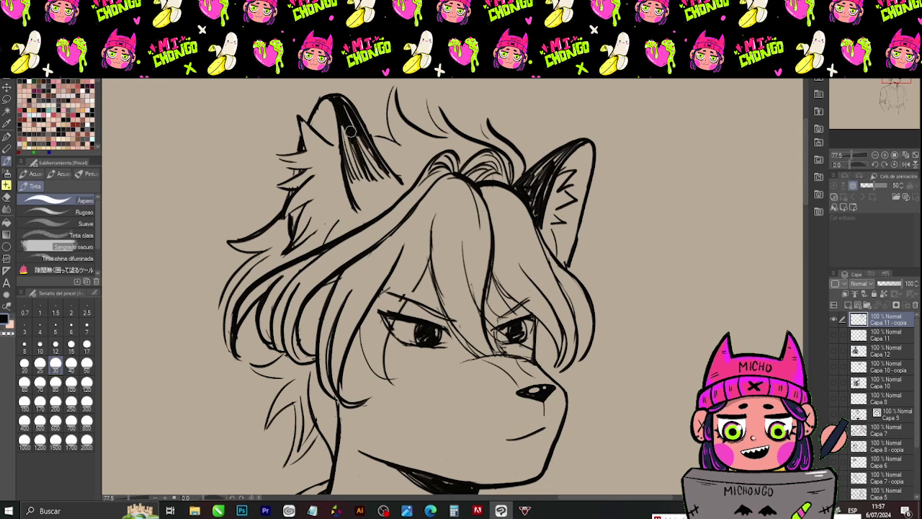
mouse_move(347, 170)
mouse_down()
mouse_move(350, 208)
mouse_move(371, 188)
mouse_up()
drag(369, 155, 387, 189)
drag(363, 141, 396, 187)
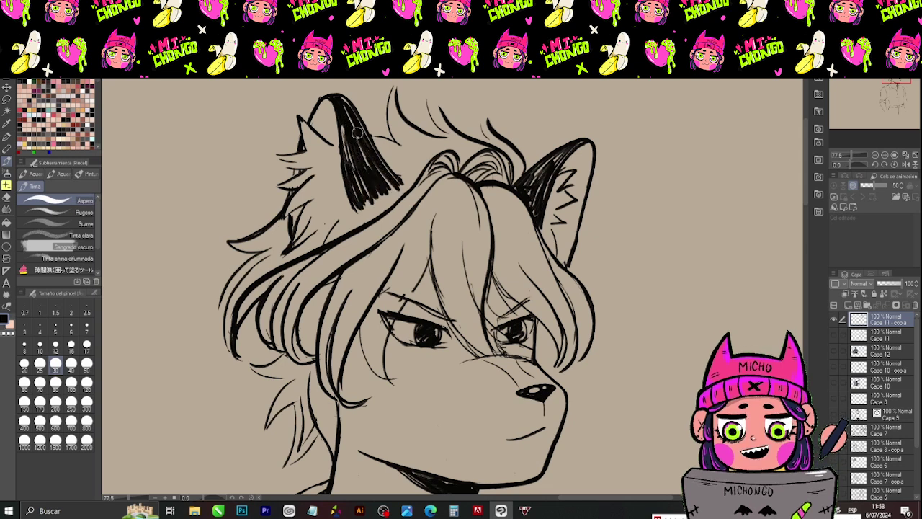
drag(347, 140, 356, 183)
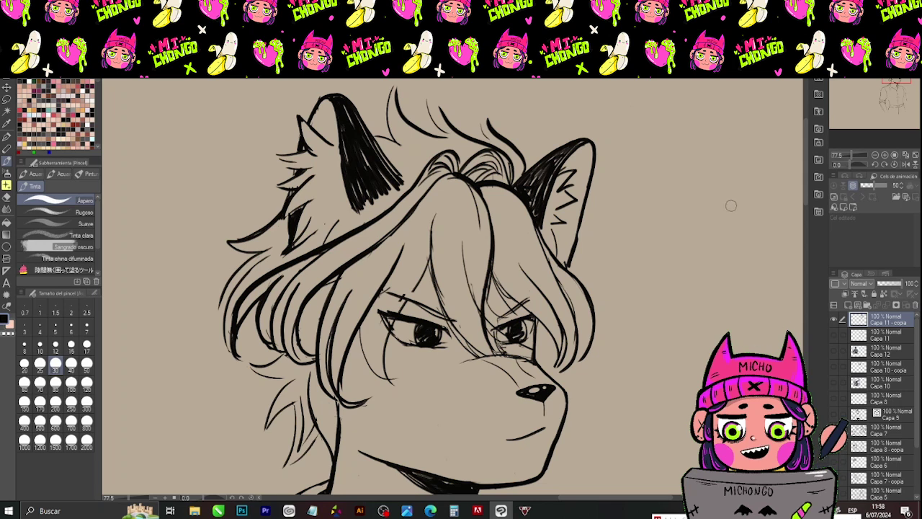
- Set the eraser size to 70 and erase the stray sketch lines between the central fringe strands above the far eye
drag(891, 79, 892, 83)
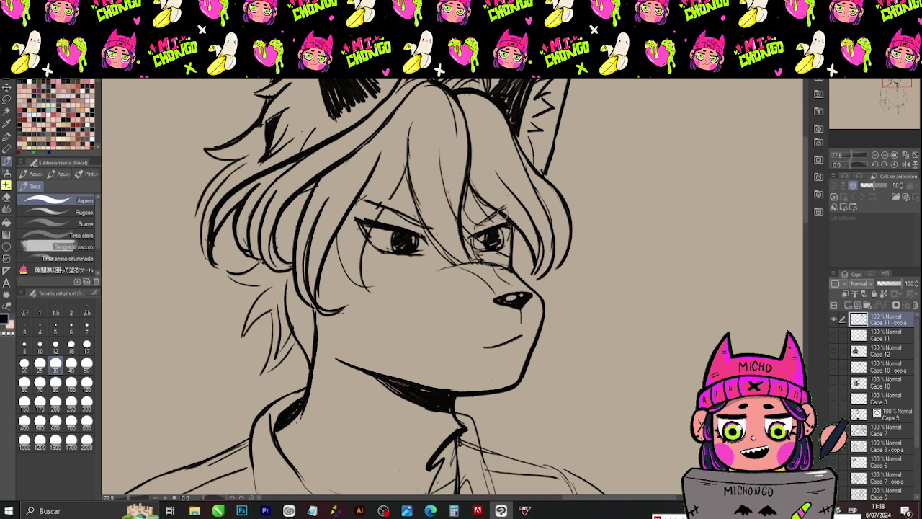
key(e)
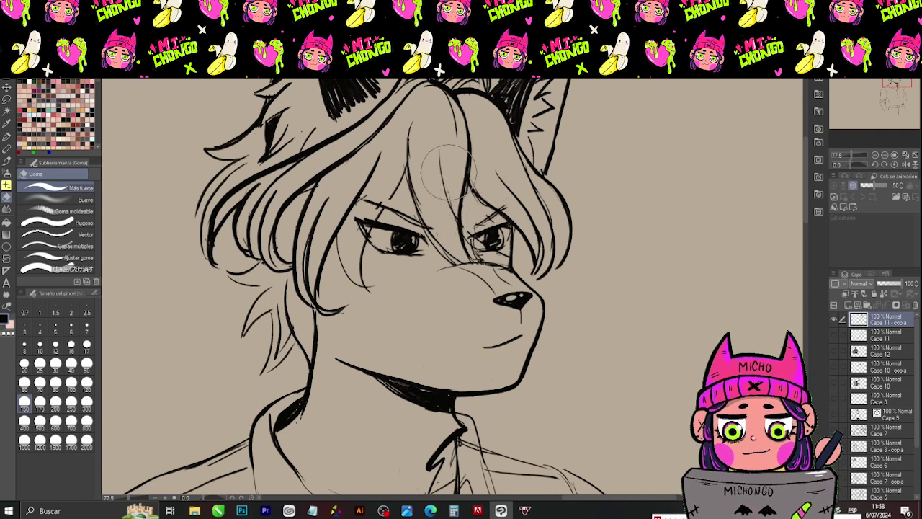
key(b)
key(e)
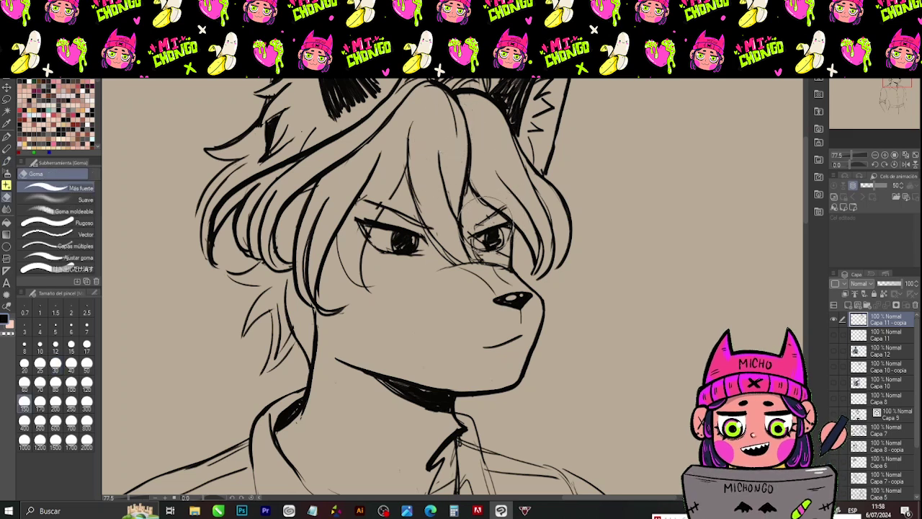
key(b)
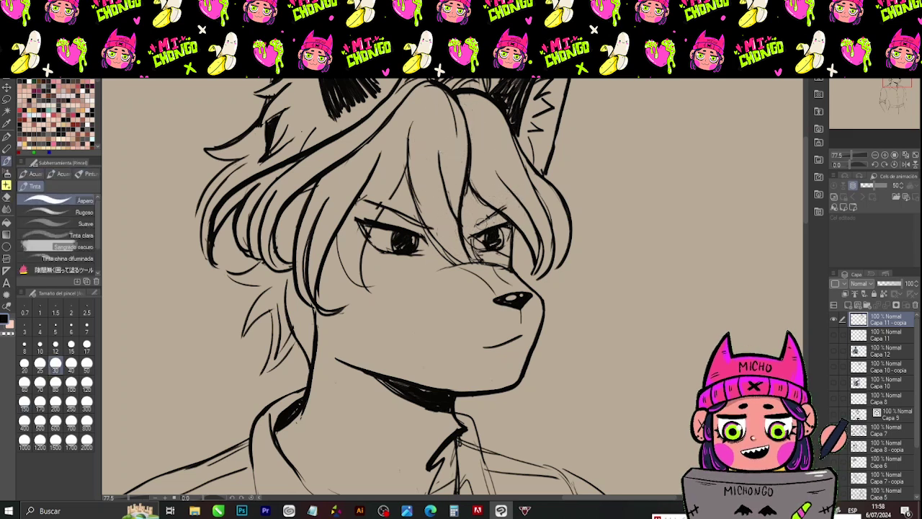
drag(851, 155, 854, 154)
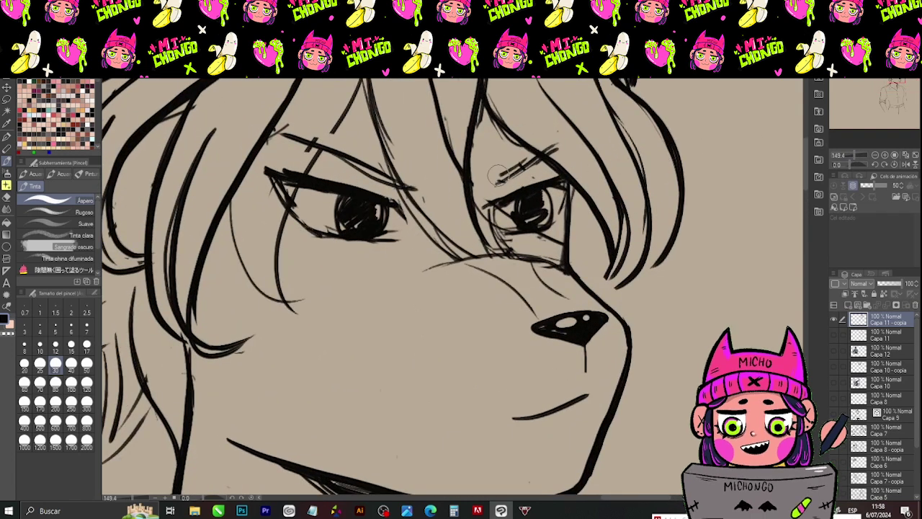
key(e)
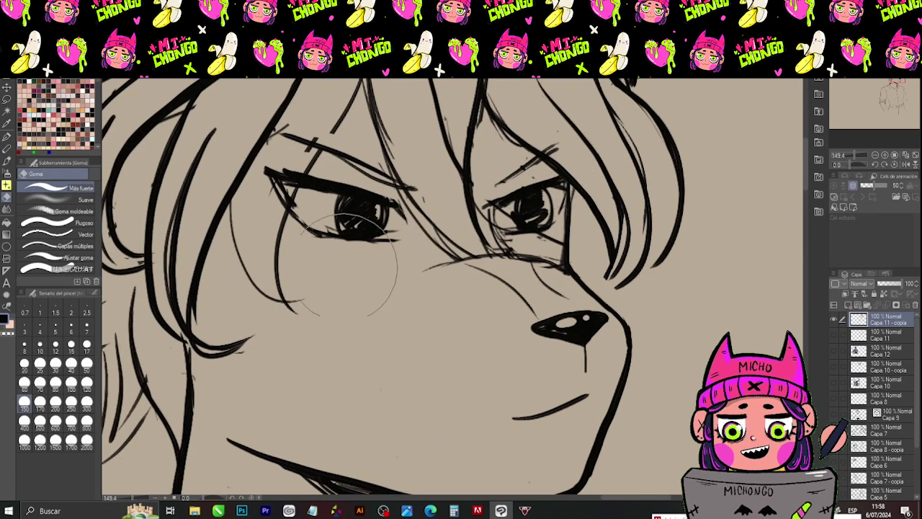
click(40, 381)
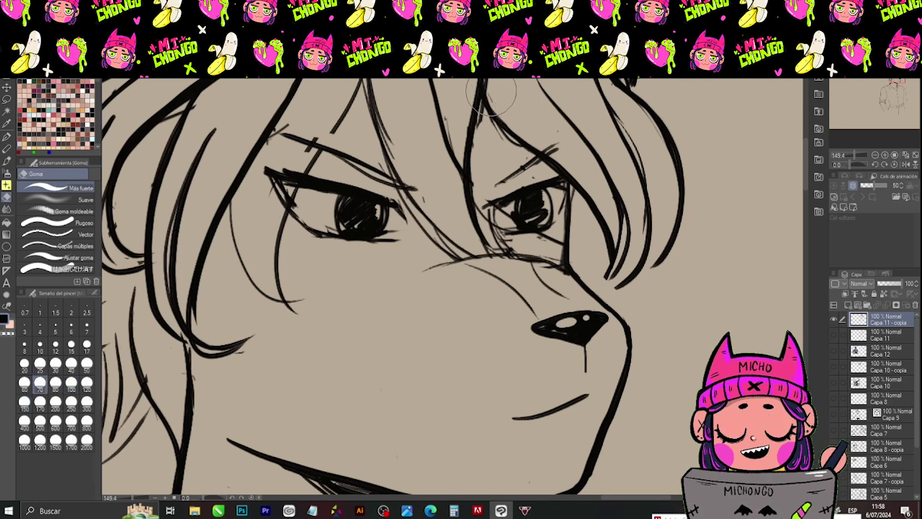
mouse_move(510, 118)
mouse_down()
mouse_move(487, 110)
mouse_move(507, 141)
mouse_move(493, 121)
mouse_up()
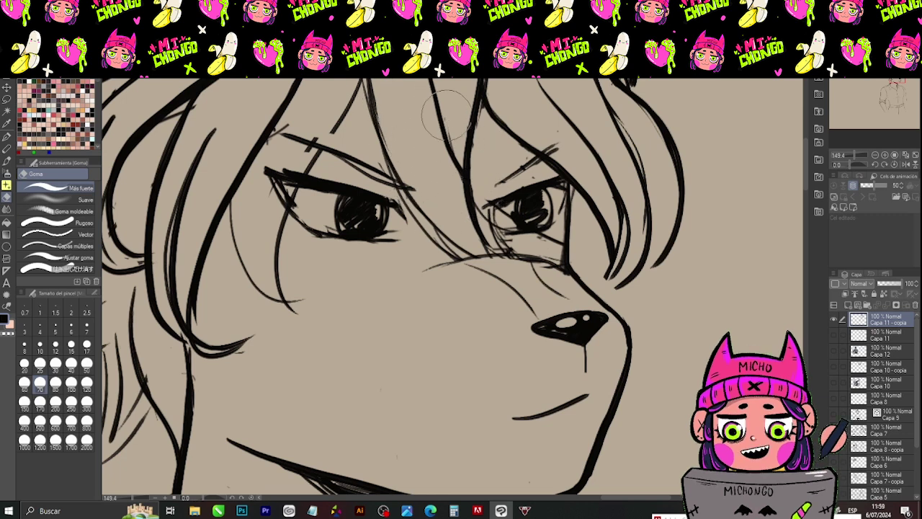
- Clean up the short central fringe strand and re-ink it with a thicker curve that joins the parting line
mouse_move(489, 288)
mouse_down()
mouse_move(569, 153)
mouse_move(389, 324)
mouse_move(336, 419)
mouse_up()
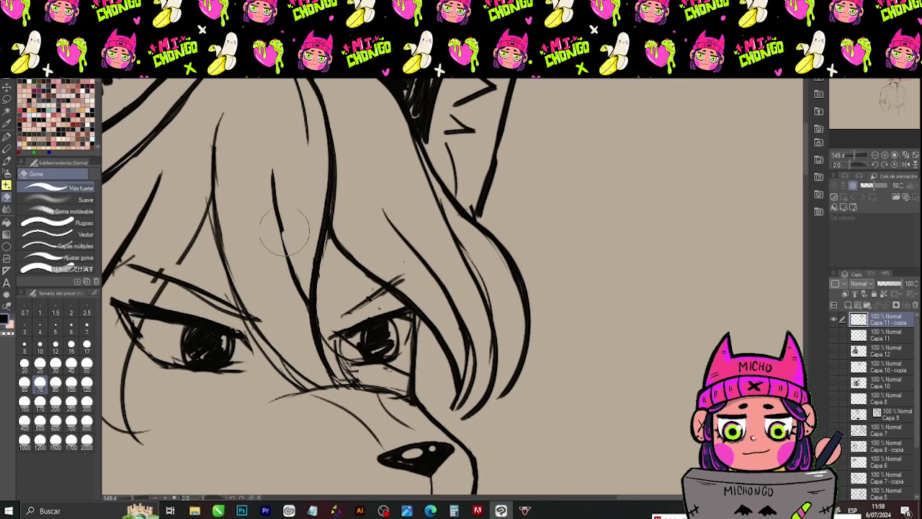
mouse_move(283, 233)
mouse_down()
mouse_move(285, 157)
mouse_move(281, 234)
mouse_move(301, 281)
mouse_up()
key(b)
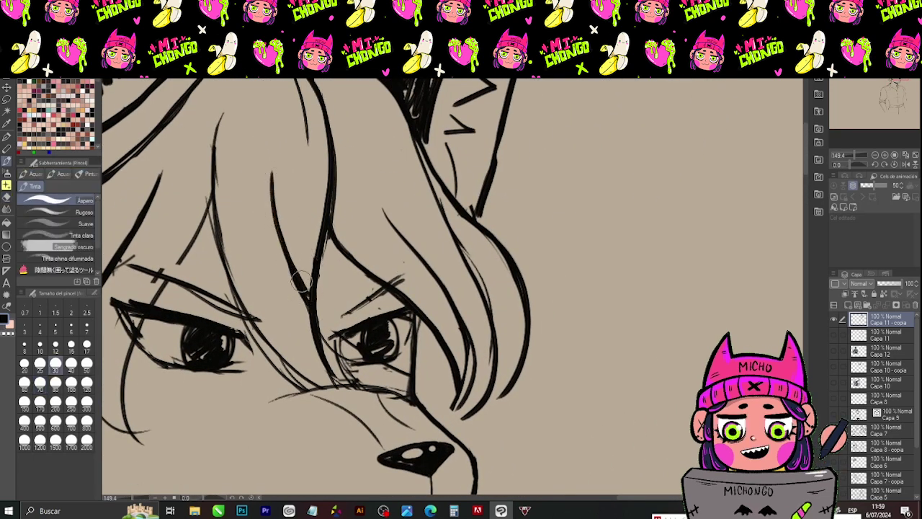
drag(274, 233, 311, 298)
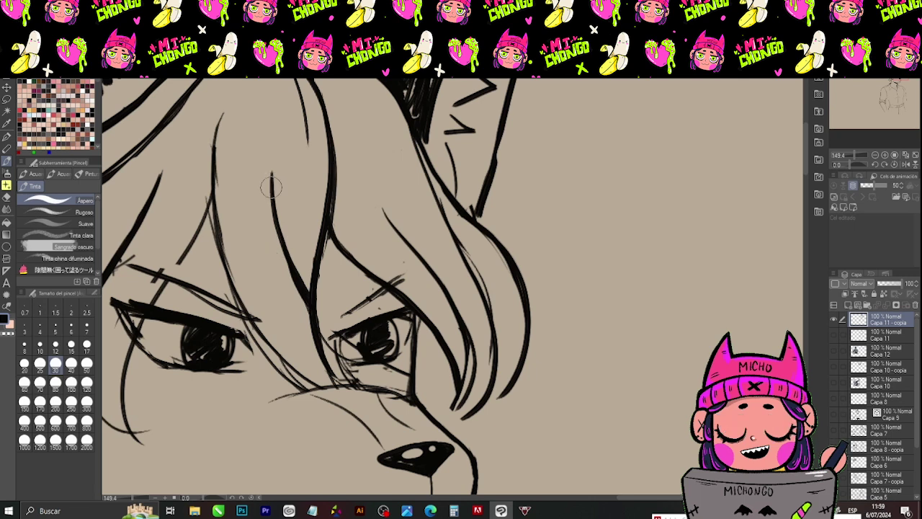
drag(272, 189, 308, 300)
- Trim the thin upper tip of the long fringe lock between the eyes and thicken its line down to the muzzle bridge
key(e)
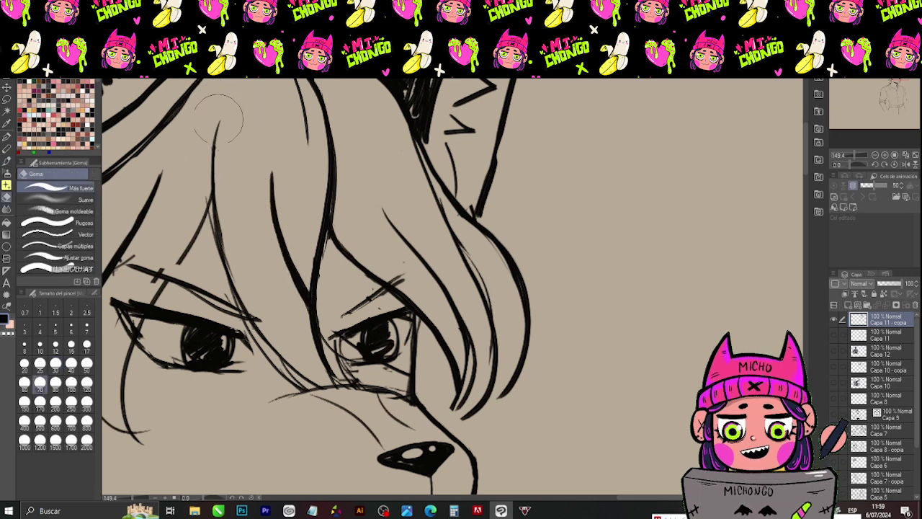
drag(217, 123, 209, 196)
drag(210, 241, 217, 260)
key(p)
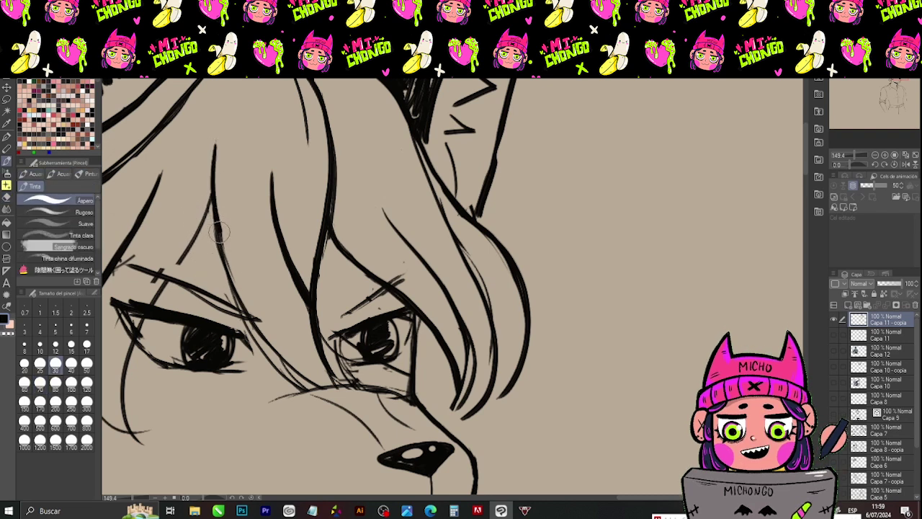
mouse_move(243, 308)
mouse_down()
mouse_move(268, 351)
mouse_move(323, 384)
mouse_up()
- Ink the fringe strand crossing the near eyebrow and thicken the curved lock beside the near eye, adding a thin inner hair line
key(e)
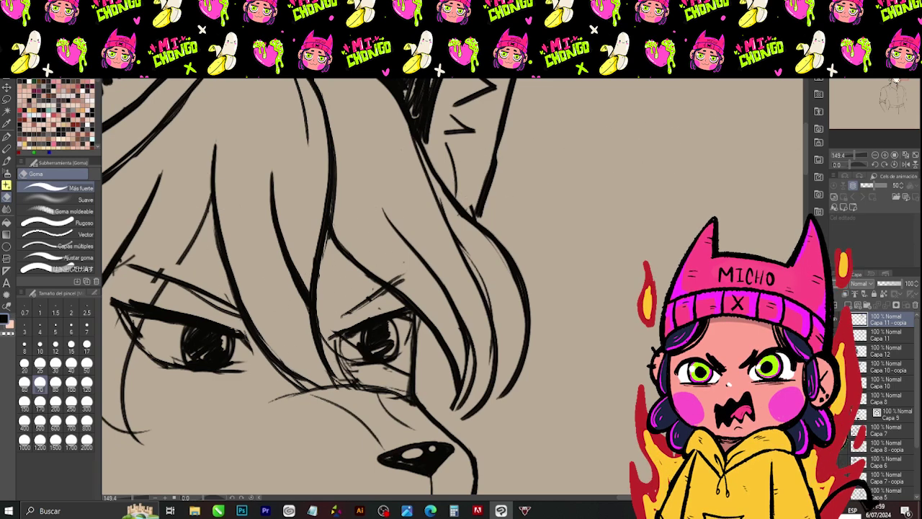
drag(898, 78, 896, 79)
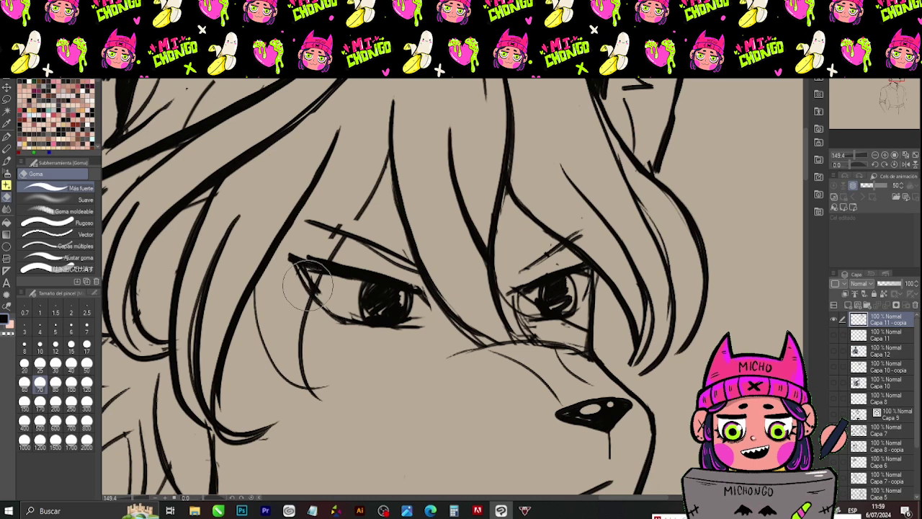
key(b)
drag(389, 148, 326, 262)
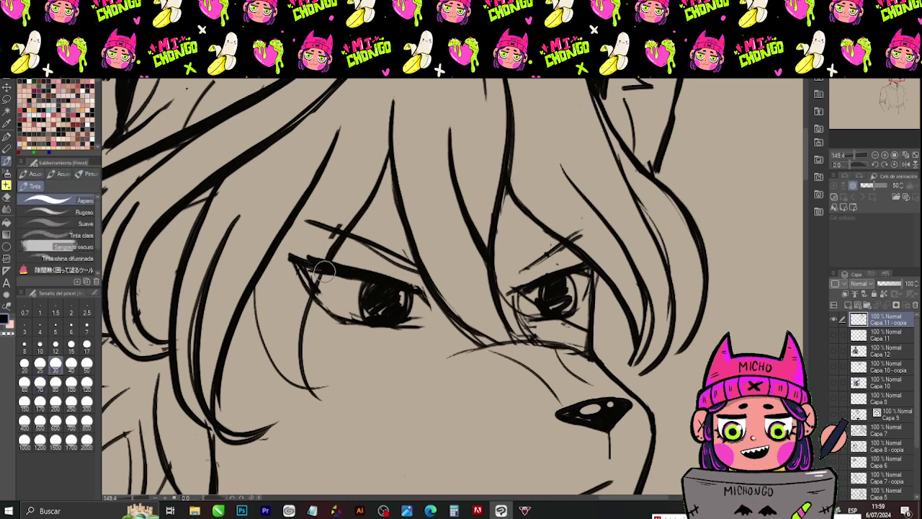
drag(257, 280, 282, 374)
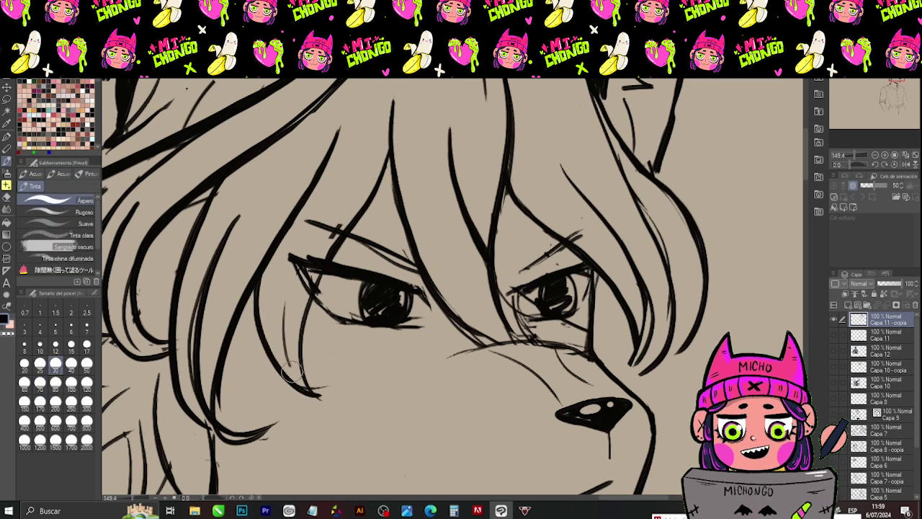
- Extend the long fringe lock between the eyes upward with a thick tapering stroke
key(e)
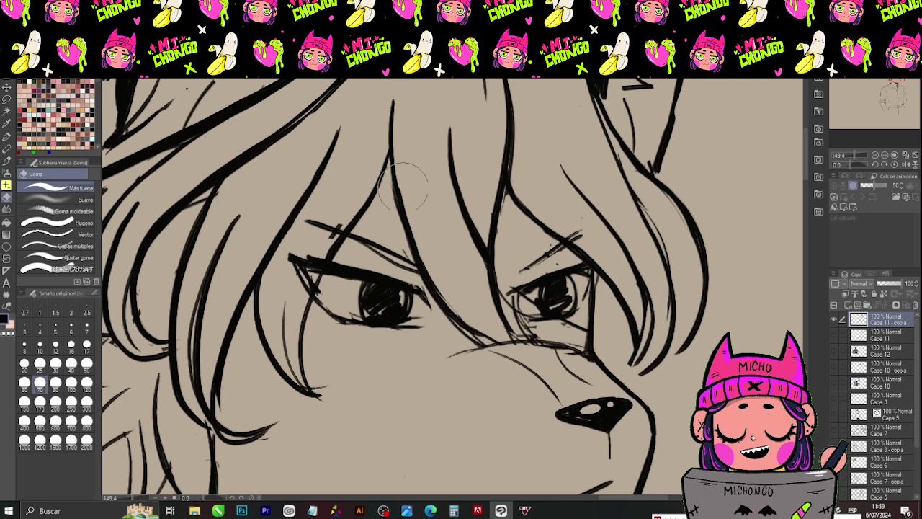
key(b)
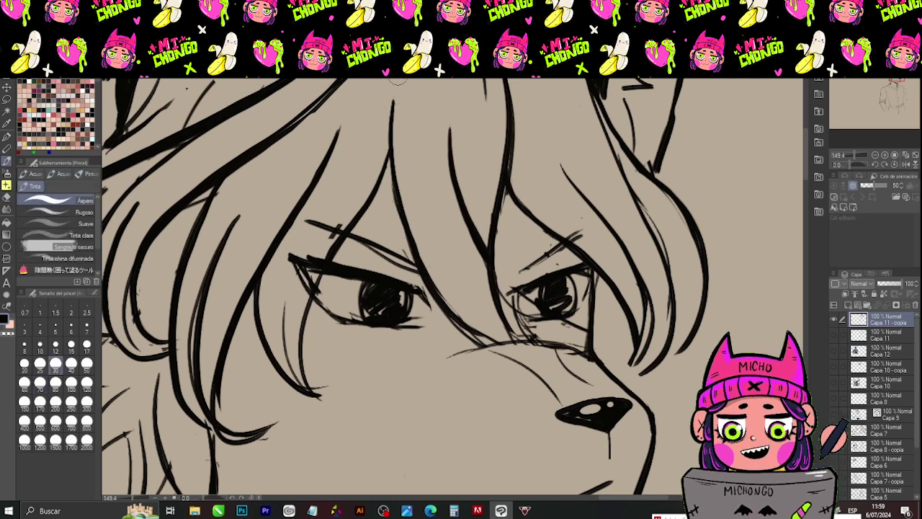
mouse_move(397, 81)
mouse_down()
mouse_move(396, 206)
mouse_move(418, 268)
mouse_up()
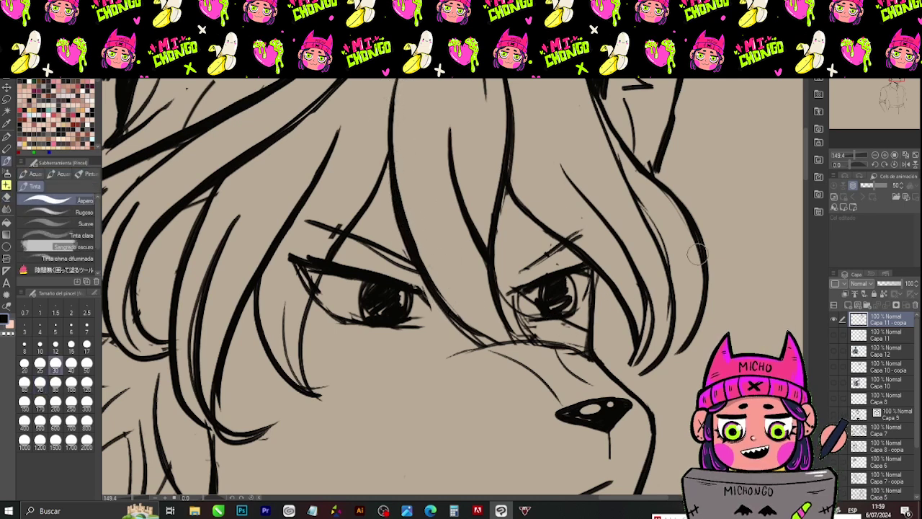
- Clean up the double lines below the far ear and thicken the inner curve of the far side hair lock
key(e)
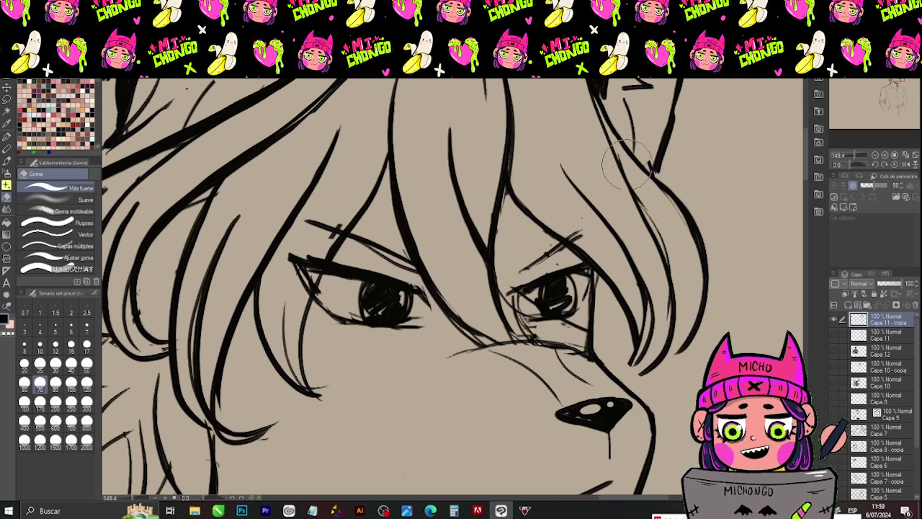
key(p)
drag(637, 203, 670, 280)
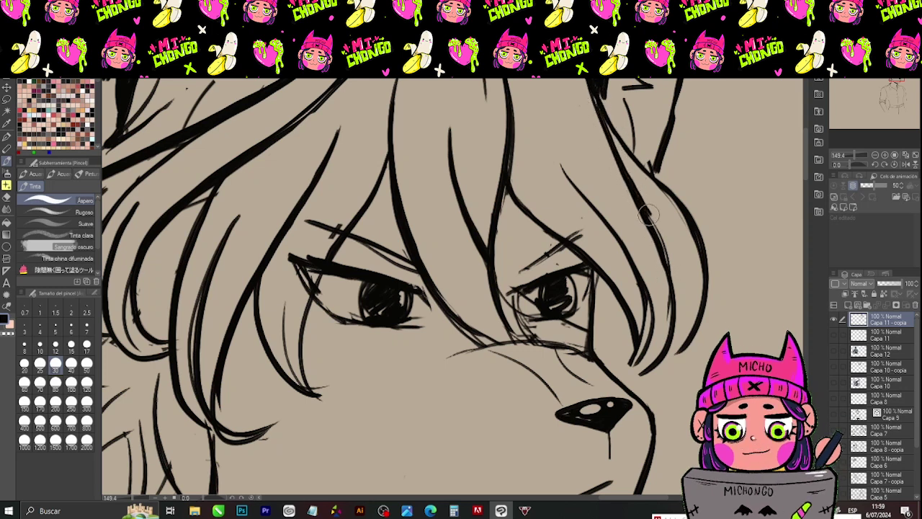
drag(648, 214, 674, 284)
drag(664, 247, 671, 325)
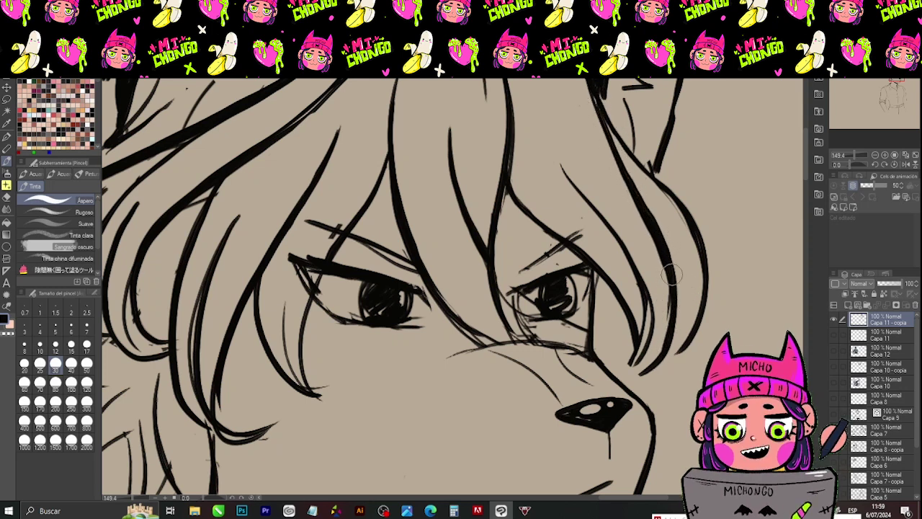
- Erase the rough ends of the far side hair lock and redraw its tip as a curved point
key(e)
mouse_move(622, 181)
mouse_down()
mouse_move(646, 225)
mouse_move(661, 281)
mouse_move(663, 320)
mouse_move(641, 366)
mouse_up()
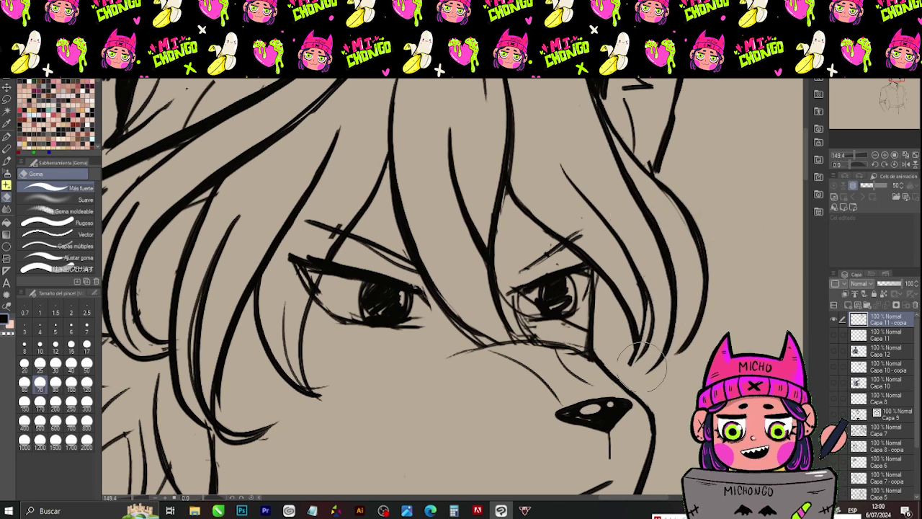
key(b)
drag(670, 337, 625, 369)
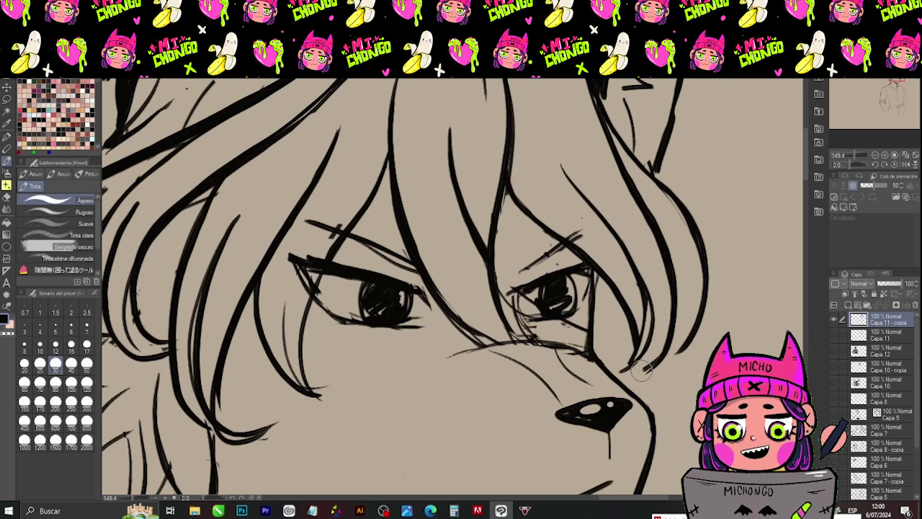
- Clean up the near eye's upper lid and inner corner, redrawing them as a thick, pointed lash line
drag(894, 81, 893, 81)
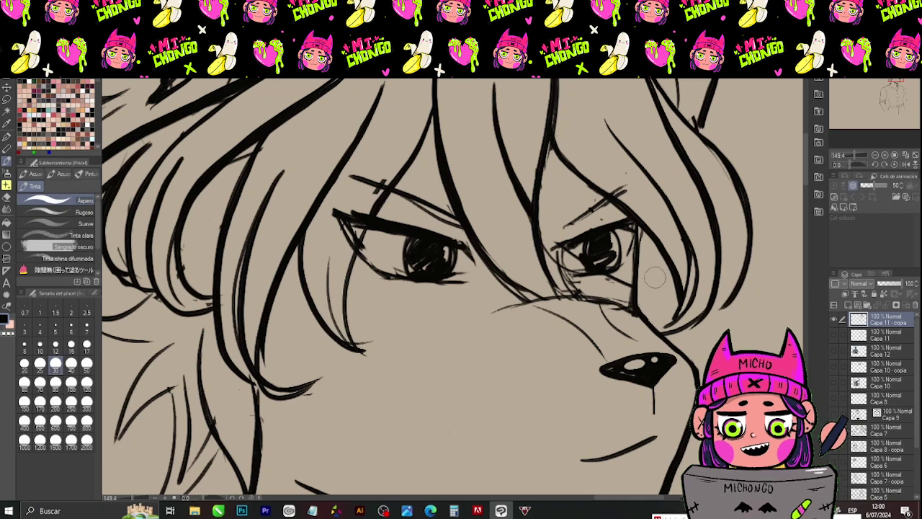
key(e)
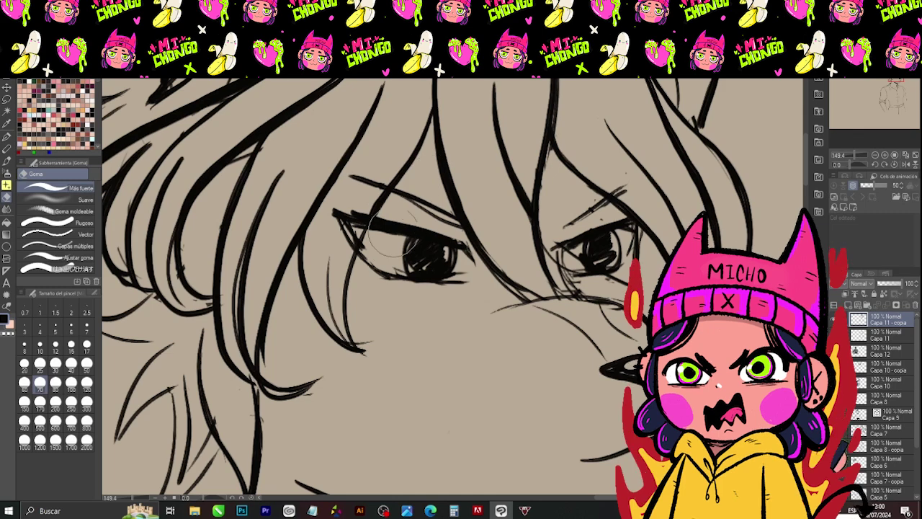
drag(857, 163, 847, 162)
key(b)
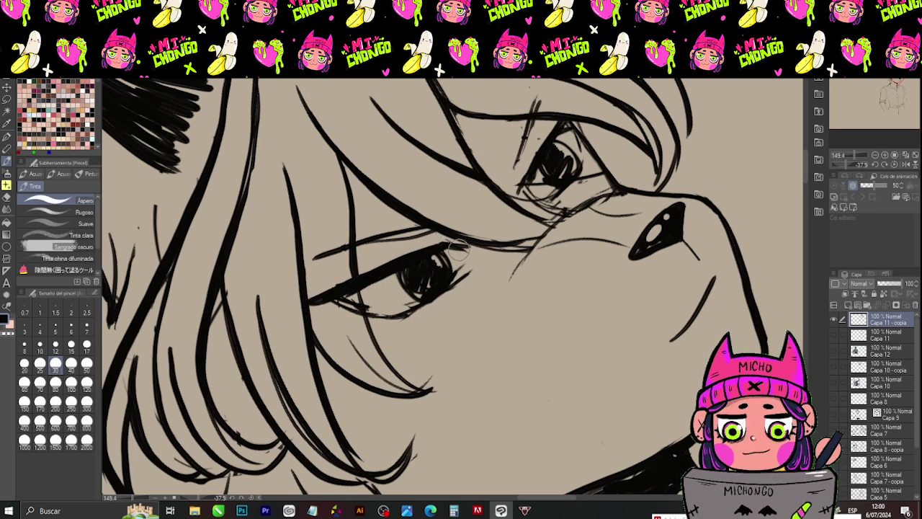
key(e)
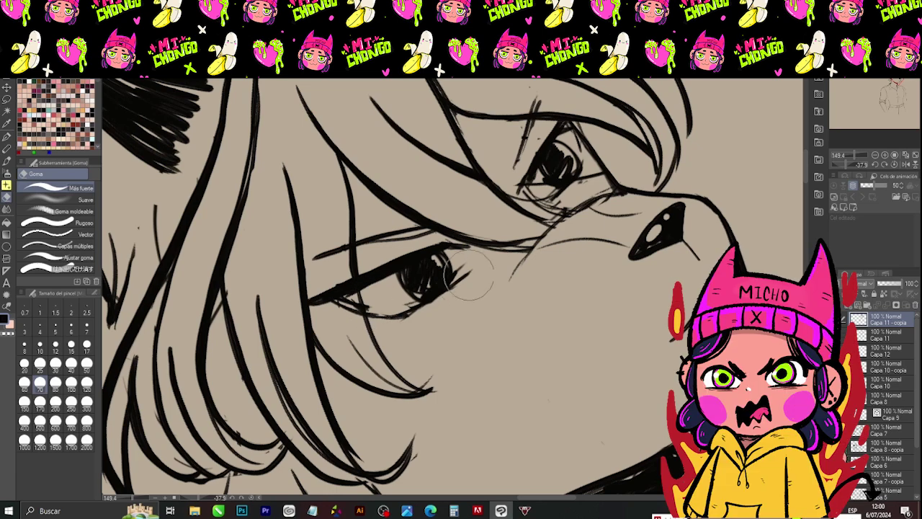
key(b)
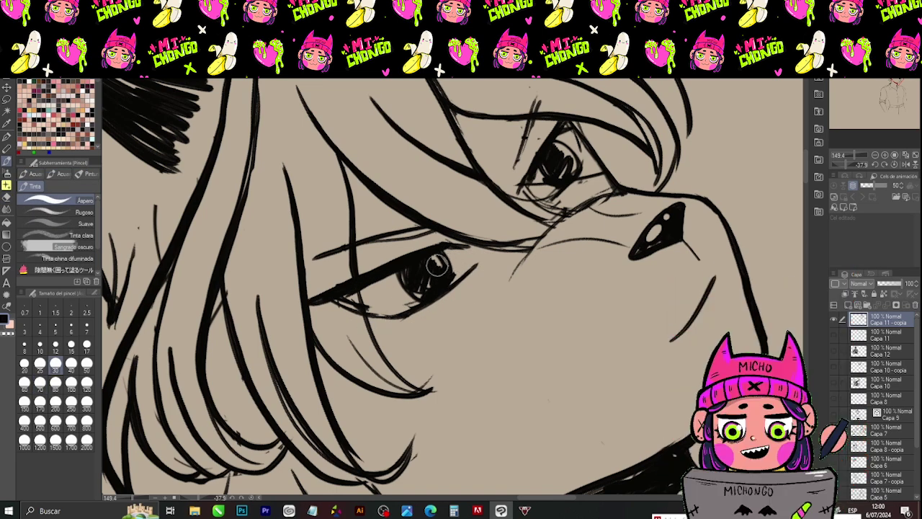
- Fill the near eye's iris solid black and erase around its outer edge to give it a clean round shape
key(e)
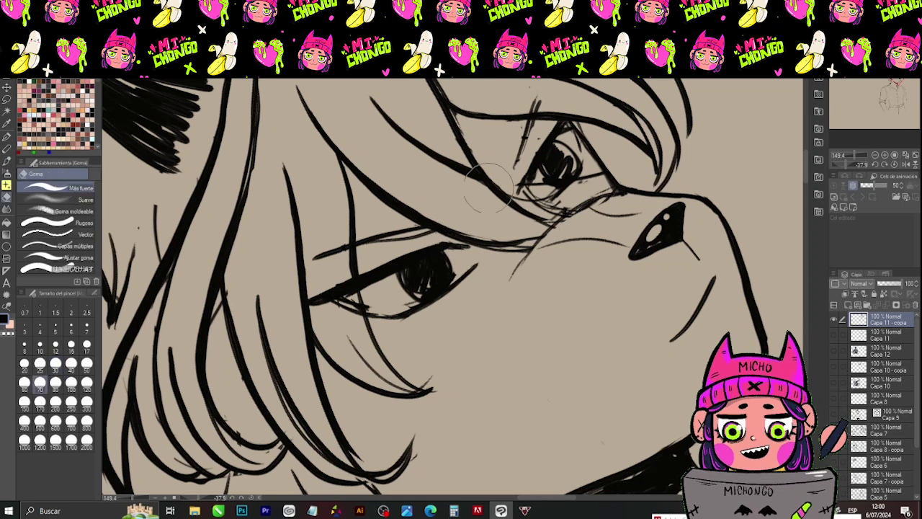
key(b)
drag(445, 281, 453, 258)
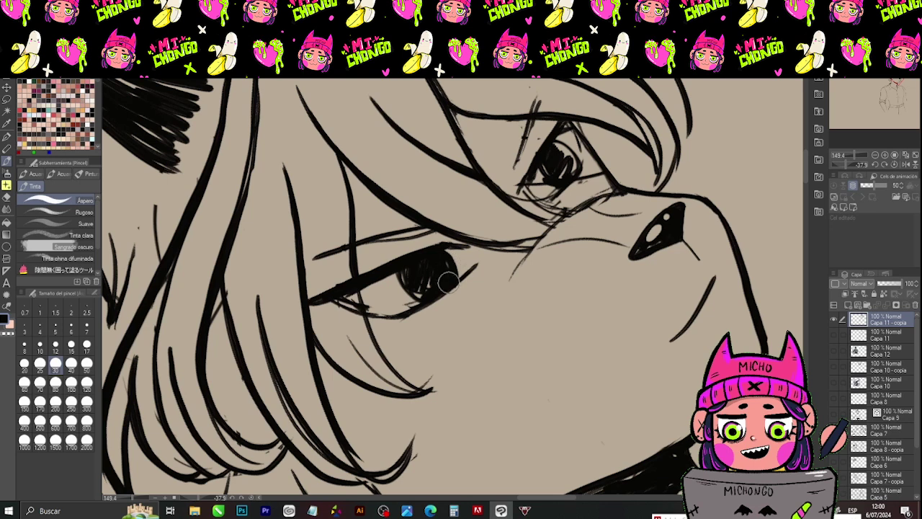
click(894, 165)
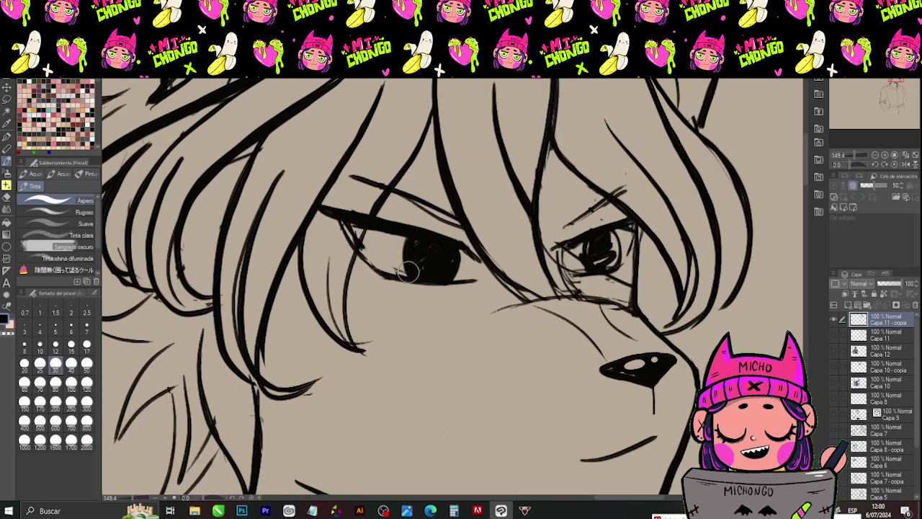
mouse_move(402, 260)
mouse_down()
mouse_move(416, 280)
mouse_move(431, 234)
mouse_up()
key(e)
drag(396, 259, 396, 274)
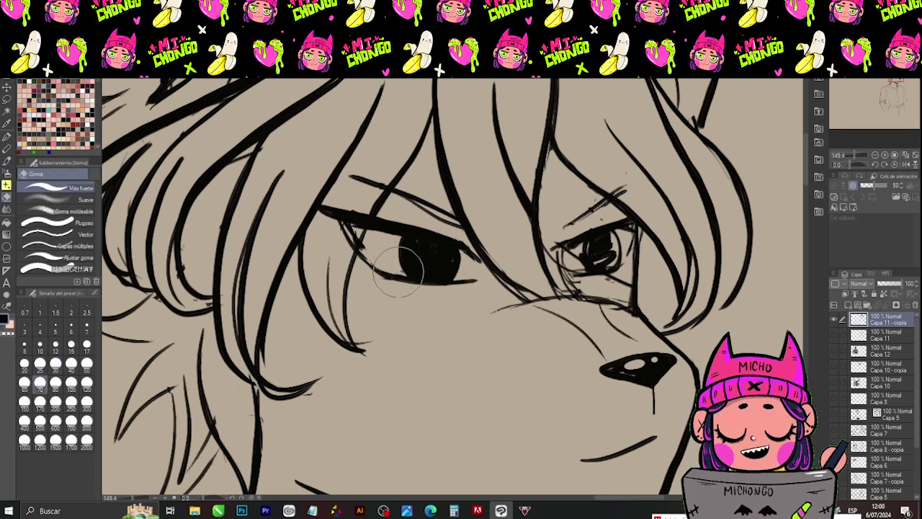
- Redraw the near eye's lower lid as a thicker curve and erase the stray sketch lines at the outer corner
key(b)
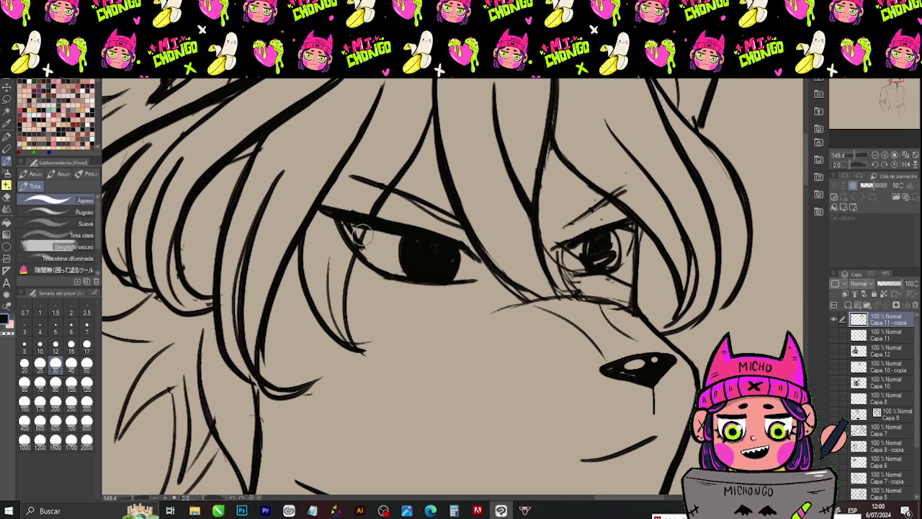
key(e)
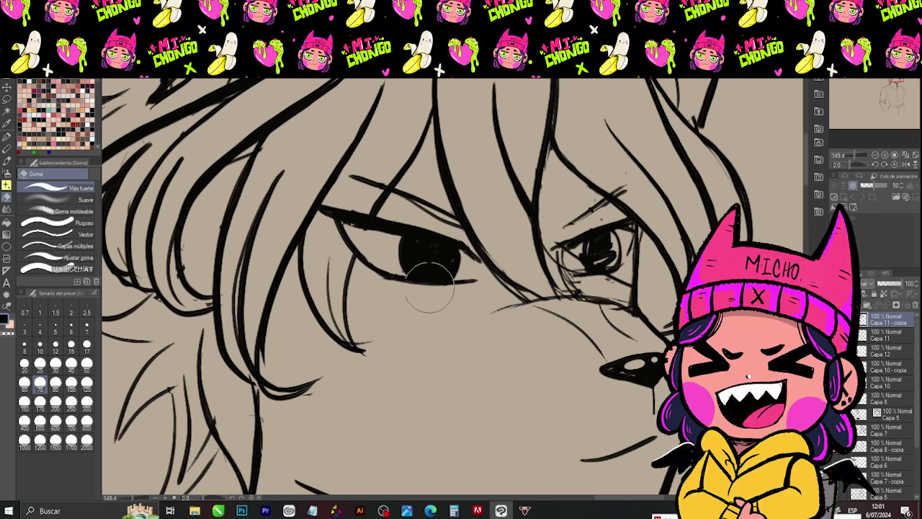
key(p)
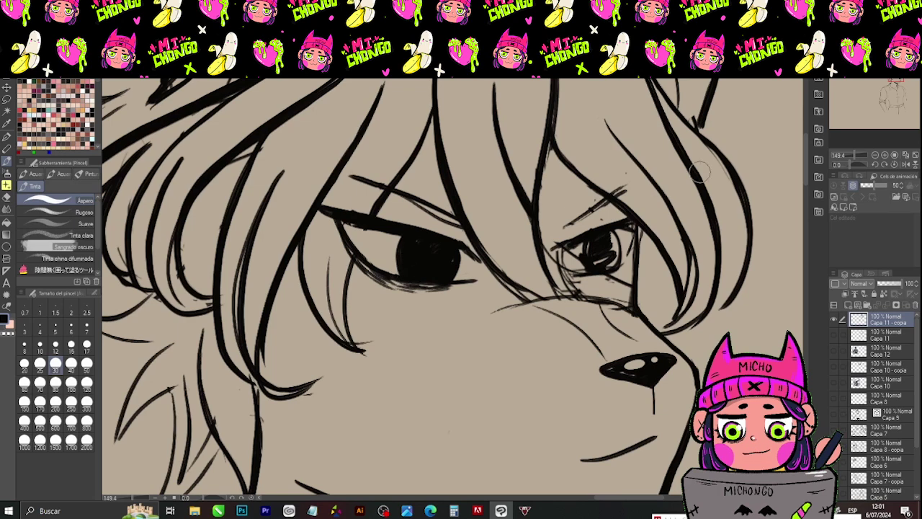
- Erase a round highlight and a narrow vertical slit out of the near eye's black iris
drag(854, 155, 859, 154)
key(e)
click(412, 252)
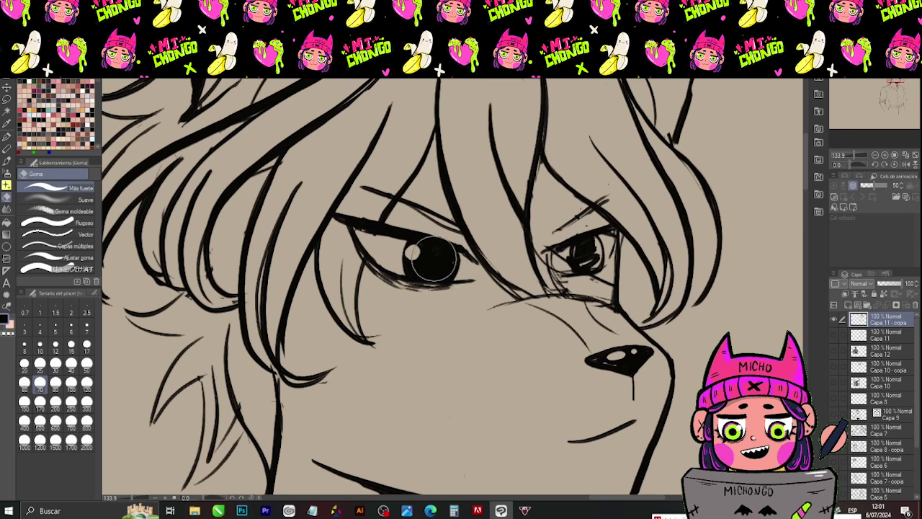
drag(431, 250, 430, 272)
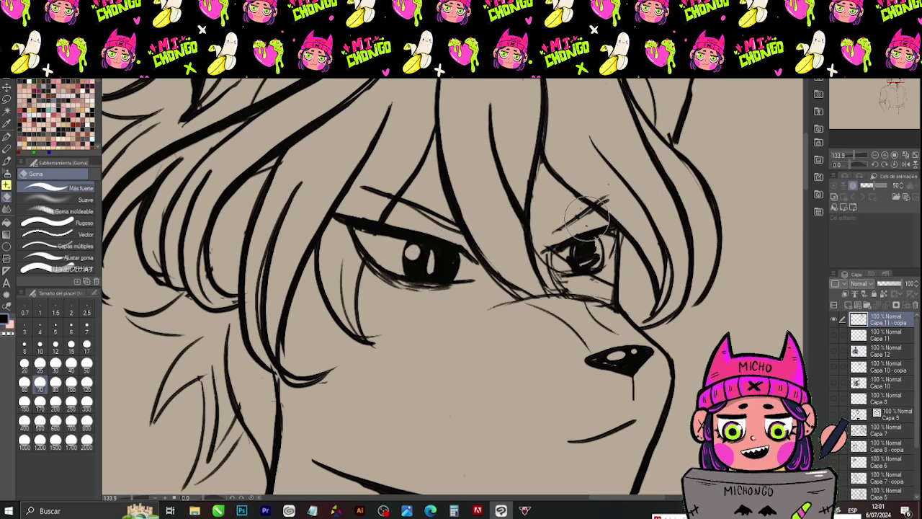
- Ink both edges of the long fringe lock between the eyes, carrying them down to the bridge of the muzzle
key(p)
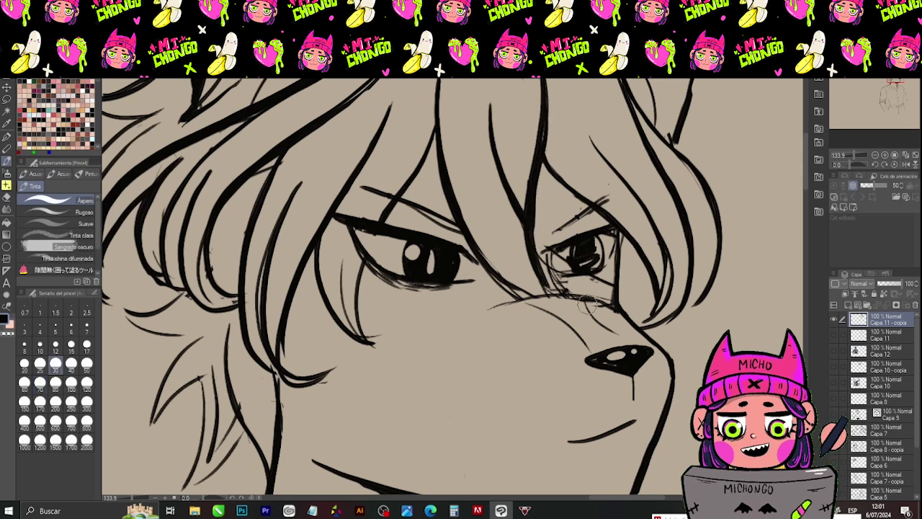
key(e)
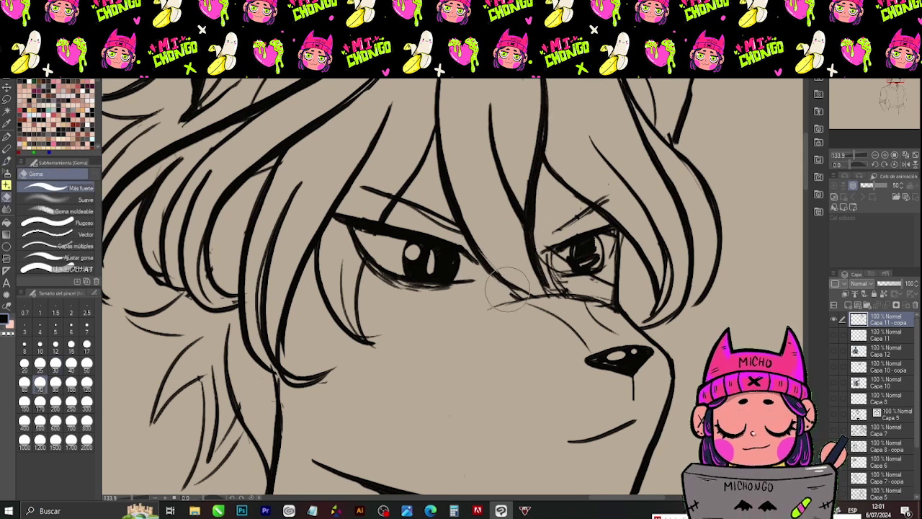
key(p)
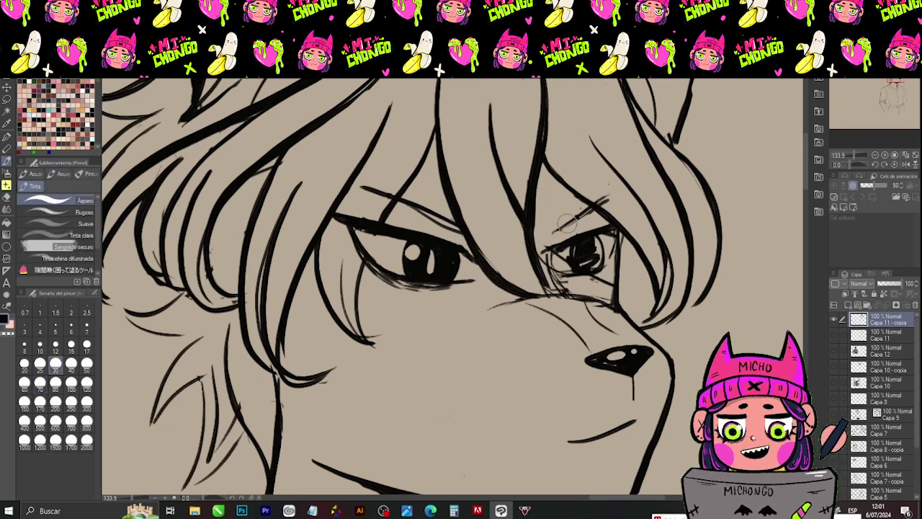
drag(509, 285, 589, 316)
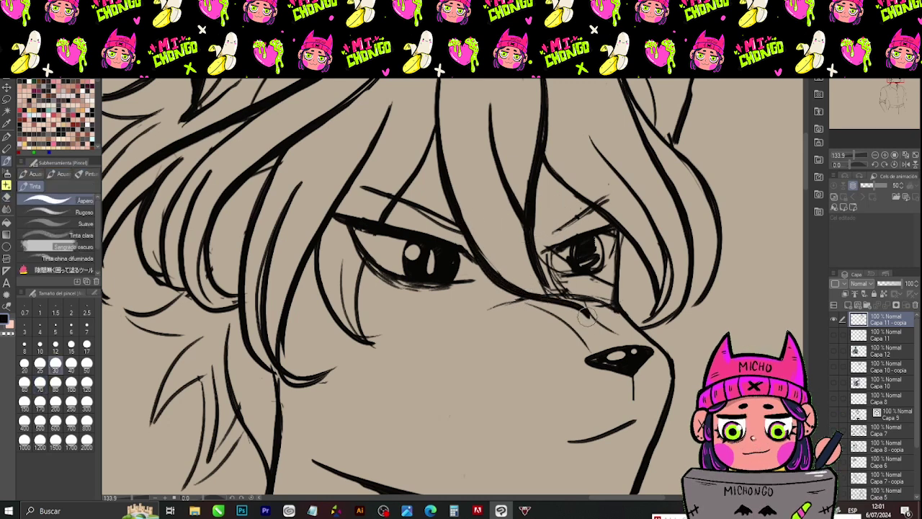
drag(530, 209, 564, 291)
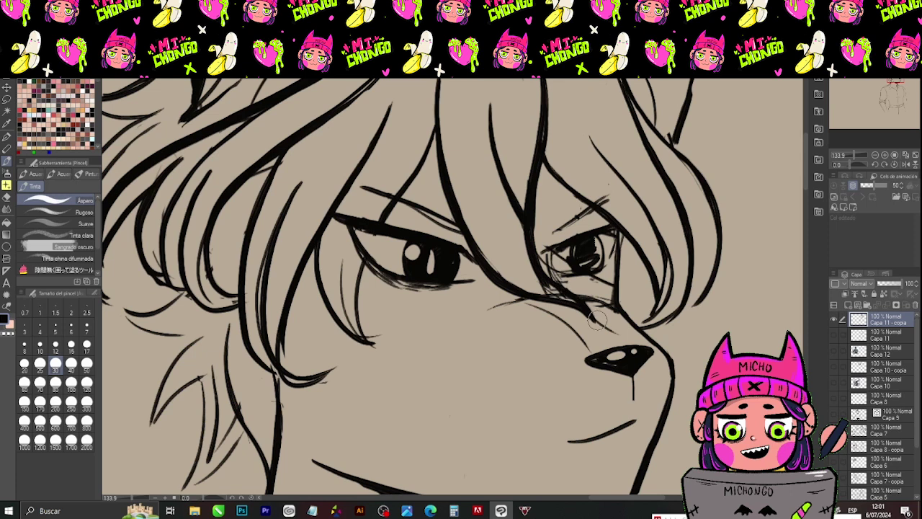
- Erase the doubled lines beside the far eye and redraw the fringe lock's far edge into a sharp tip on the muzzle
key(e)
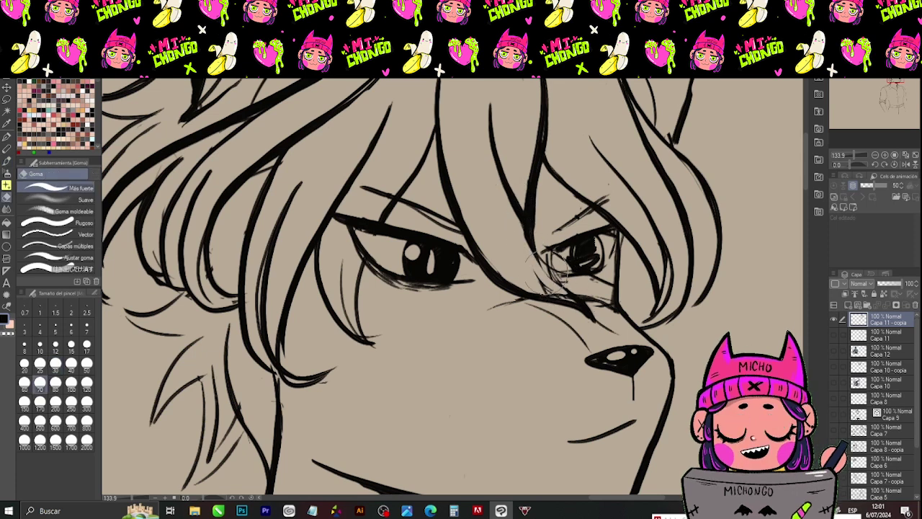
drag(546, 291, 603, 325)
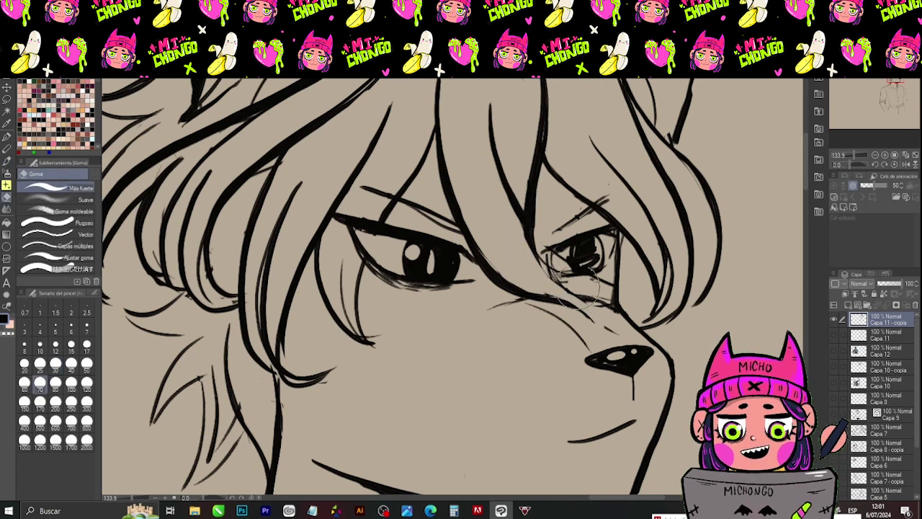
key(p)
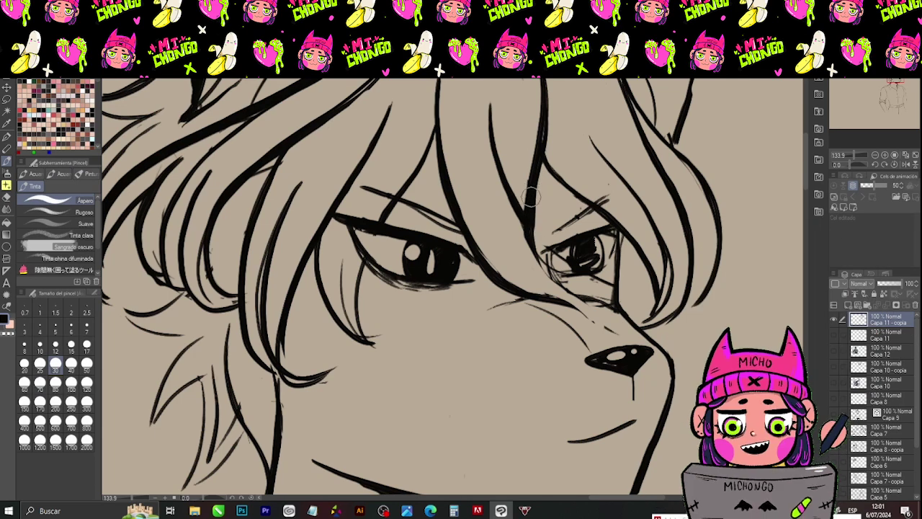
key(e)
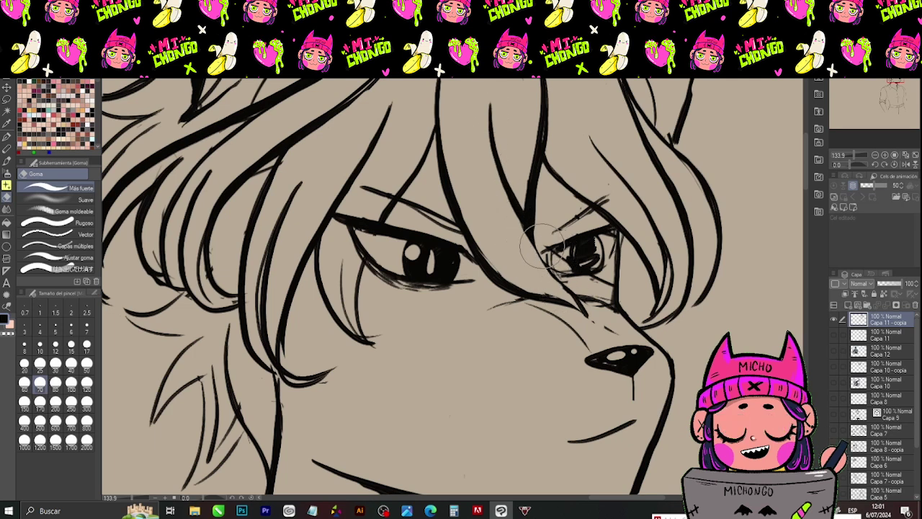
key(p)
key(e)
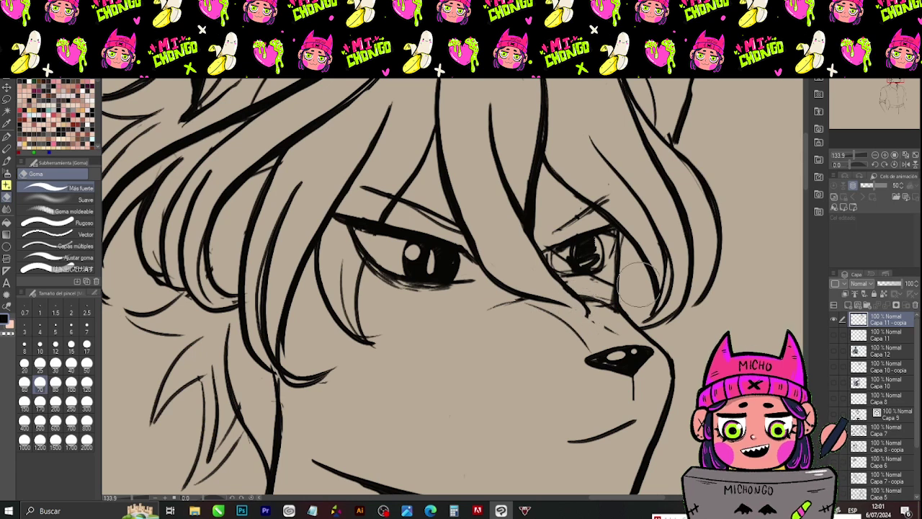
key(p)
drag(550, 302, 590, 317)
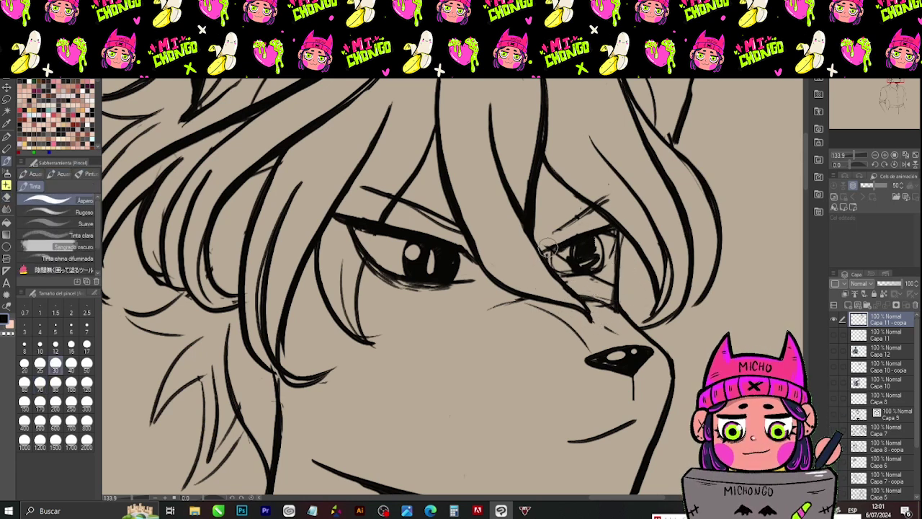
- Thicken the far eye's upper lid line and erase the rough sketch lines at its inner corner
drag(607, 226, 535, 249)
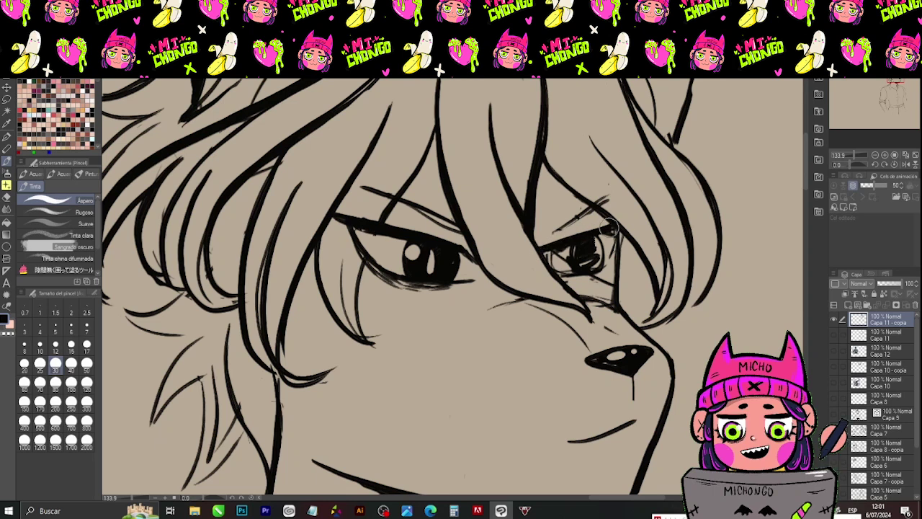
key(e)
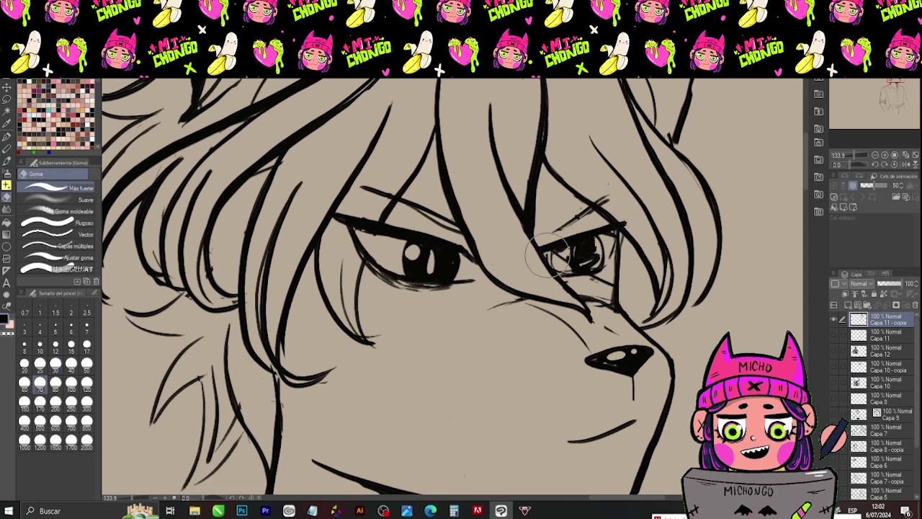
mouse_move(551, 257)
mouse_down()
mouse_move(562, 252)
mouse_move(565, 274)
mouse_move(551, 264)
mouse_move(589, 244)
mouse_move(609, 248)
mouse_up()
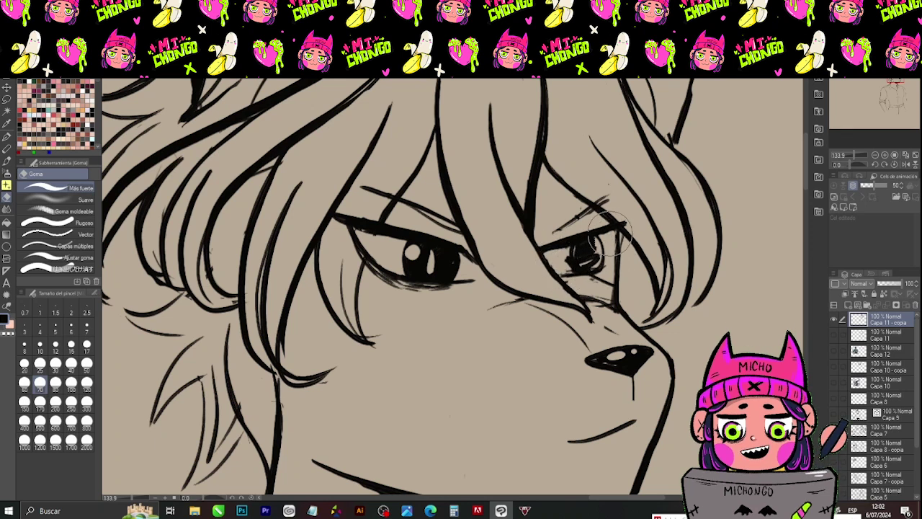
- Undo the last change to the far eye and draw its lower lid as a curved line
key(p)
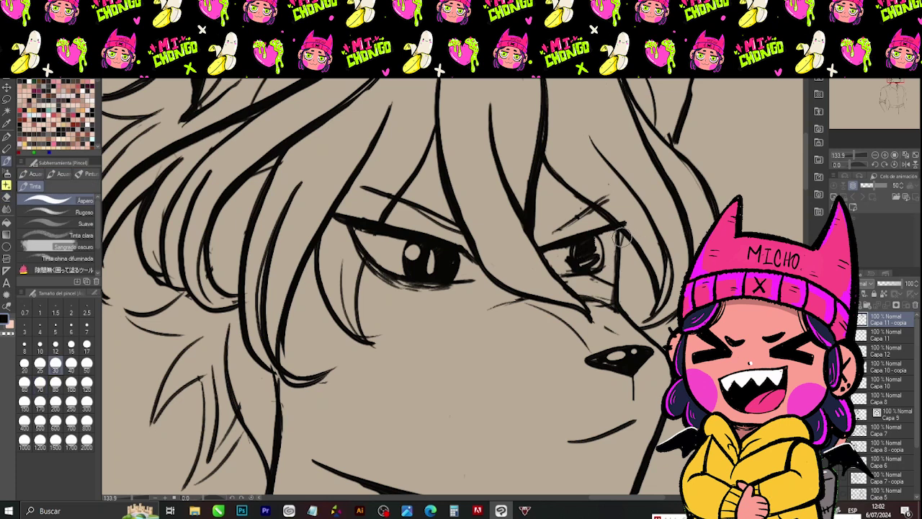
key(ctrl+z)
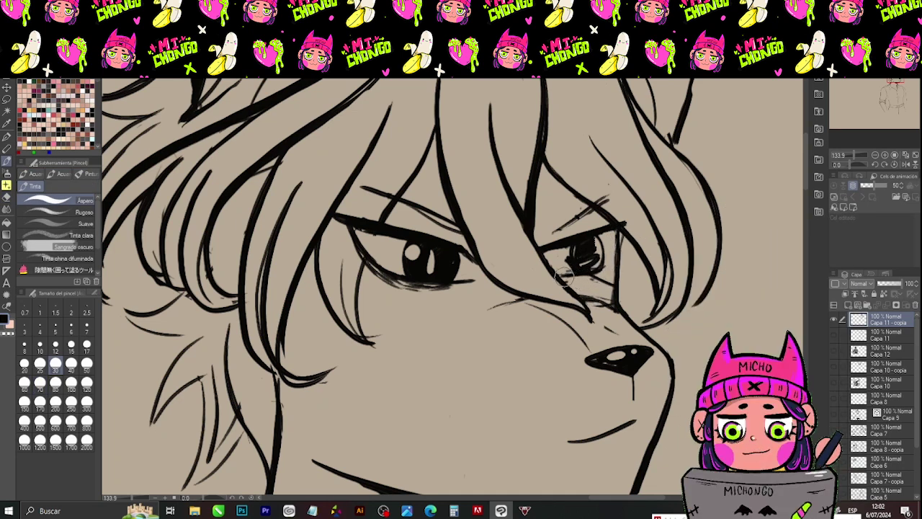
drag(562, 278, 593, 274)
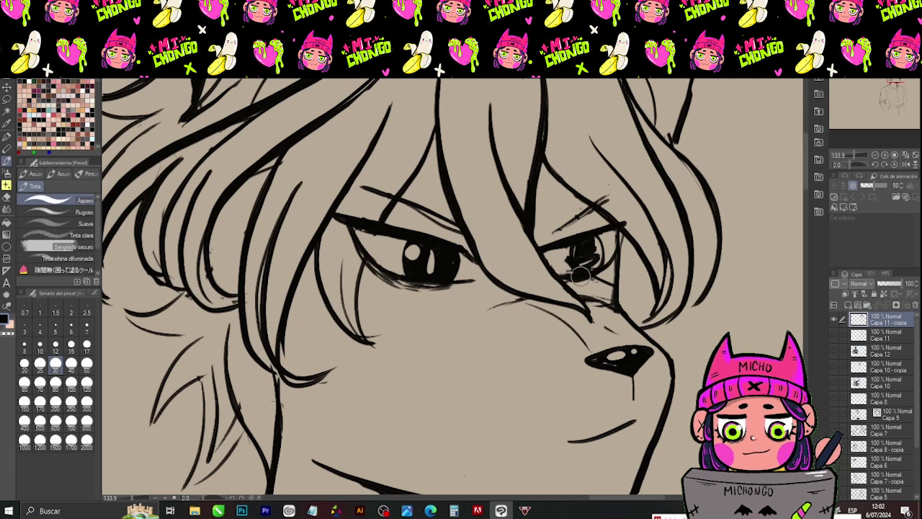
- Erase the rough iris and pupil sketched inside the far eye, leaving the upper and lower lid lines
key(e)
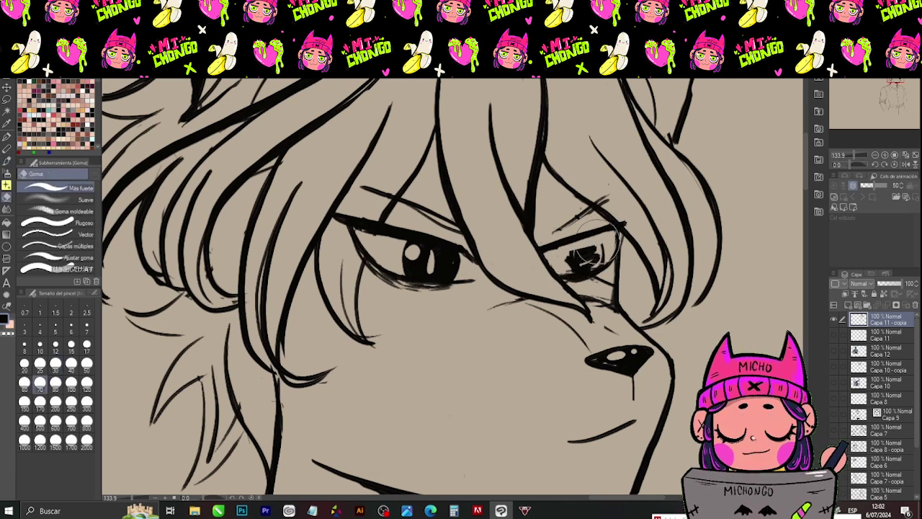
mouse_move(601, 238)
mouse_down()
mouse_move(584, 266)
mouse_move(563, 266)
mouse_move(595, 263)
mouse_move(568, 260)
mouse_up()
click(570, 262)
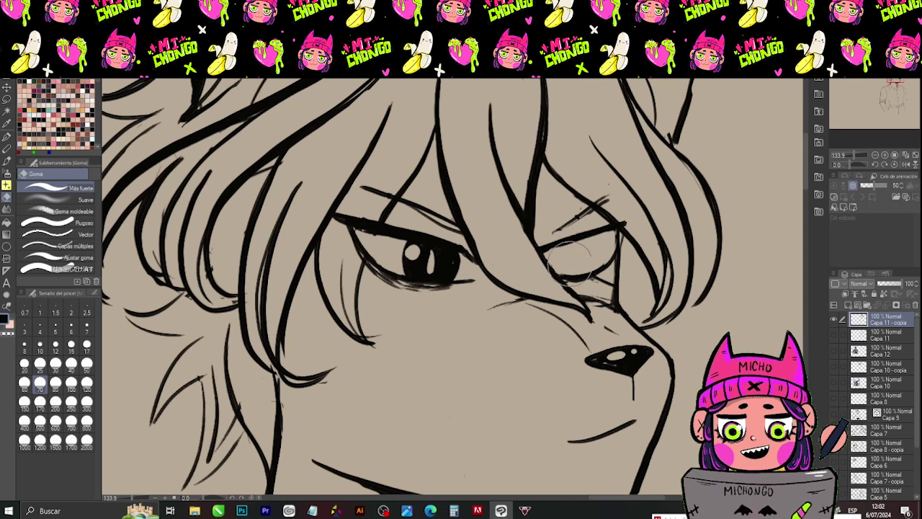
- Redraw the far eye's iris as a rounded shape between the lids and fill it with black
key(b)
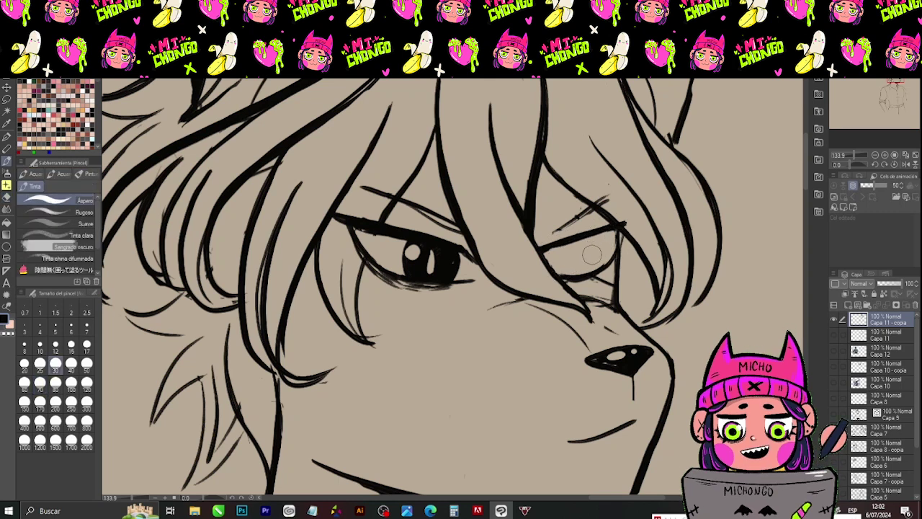
drag(587, 237, 585, 274)
scroll(576, 249, down, 3)
key(e)
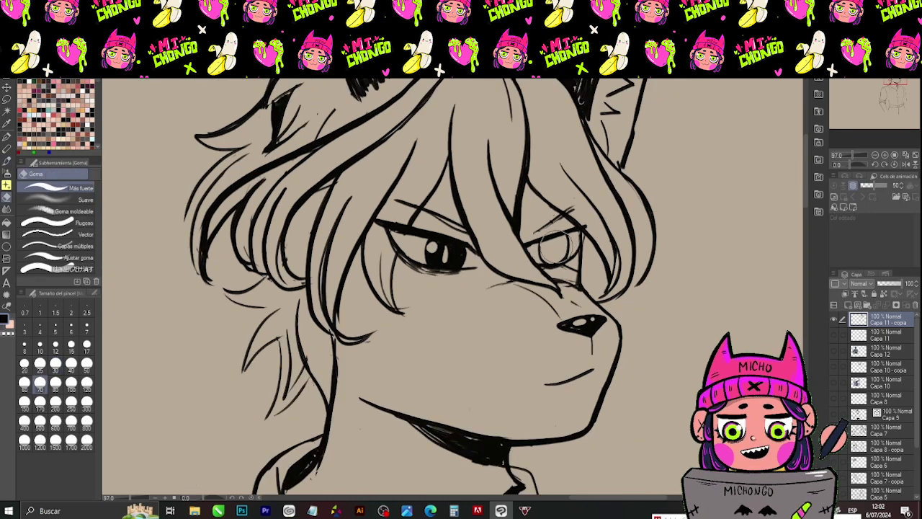
key(b)
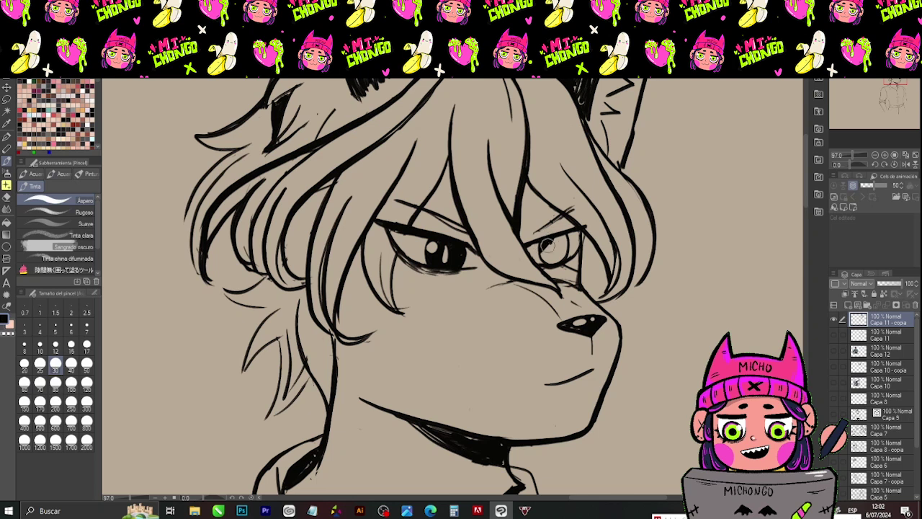
mouse_move(547, 246)
mouse_down()
mouse_move(560, 251)
mouse_move(545, 244)
mouse_up()
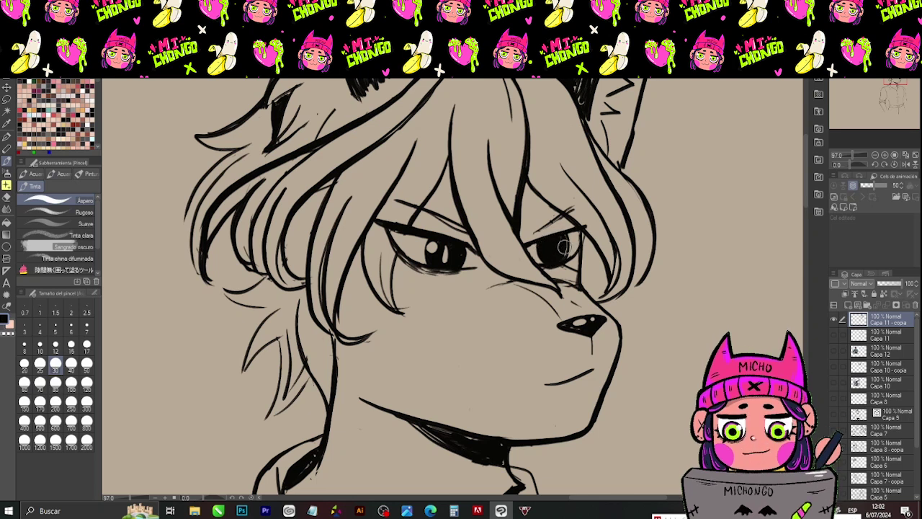
- Trim the edges of the far eye's black iris with the eraser and touch up its lower edge with ink
key(e)
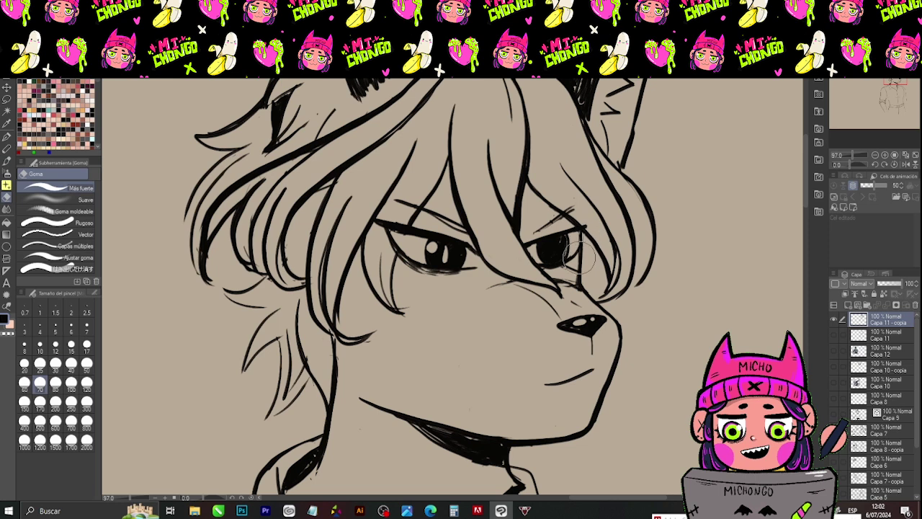
key(b)
key(e)
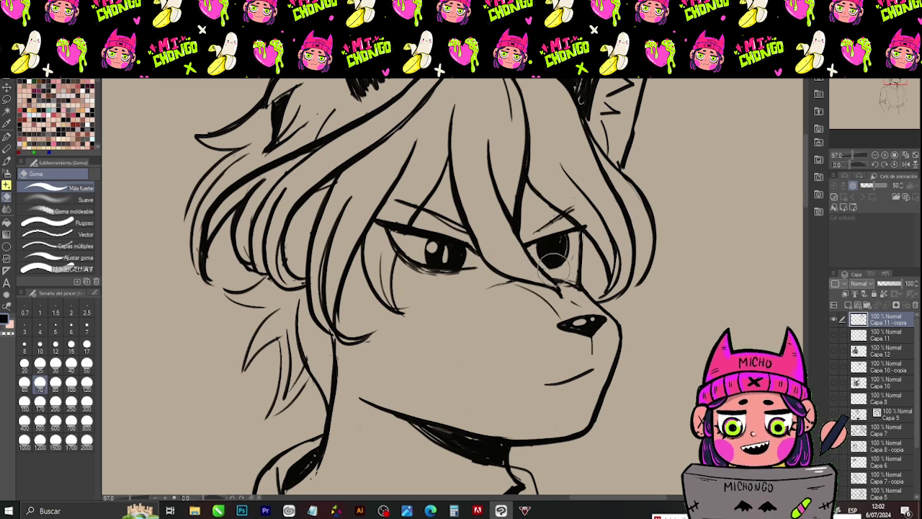
key(b)
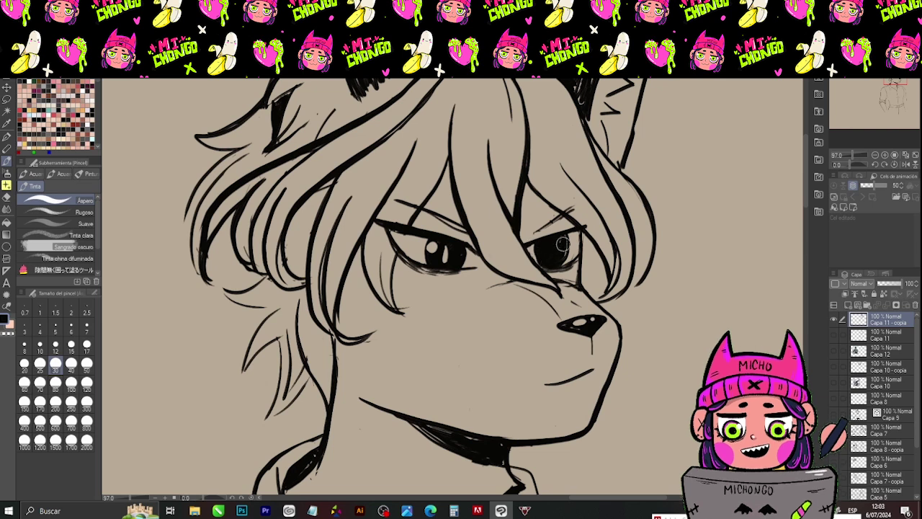
mouse_move(559, 257)
mouse_down()
mouse_move(552, 263)
mouse_move(560, 265)
mouse_up()
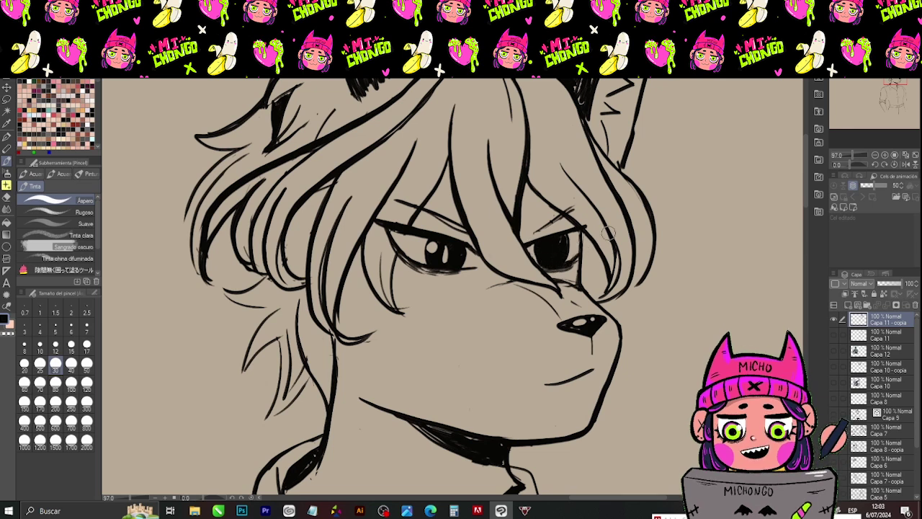
- Erase a round highlight and a narrow vertical slit out of the far eye's black iris to match the near eye
key(e)
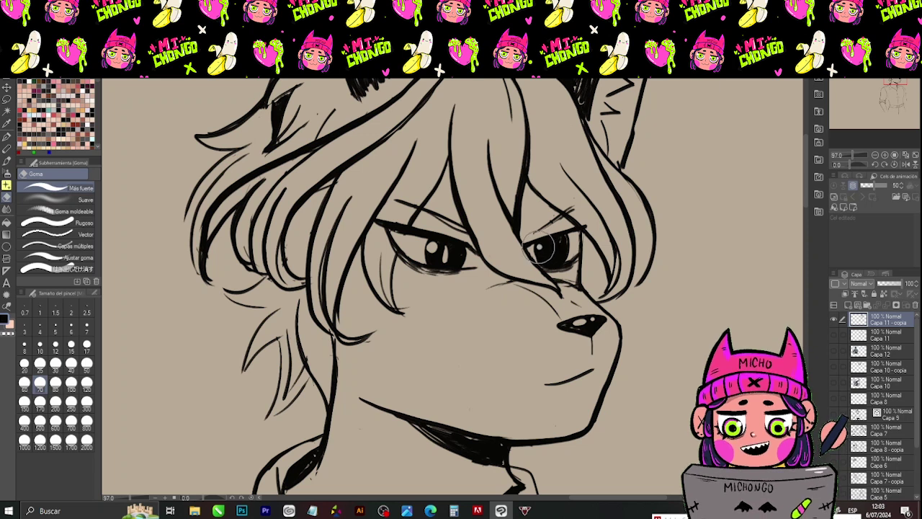
drag(553, 244, 554, 252)
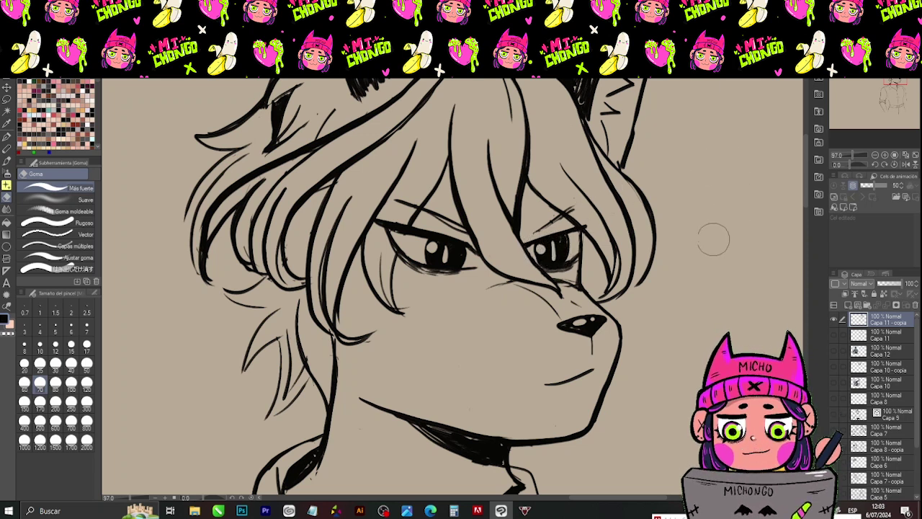
drag(892, 84, 892, 83)
drag(853, 157, 851, 156)
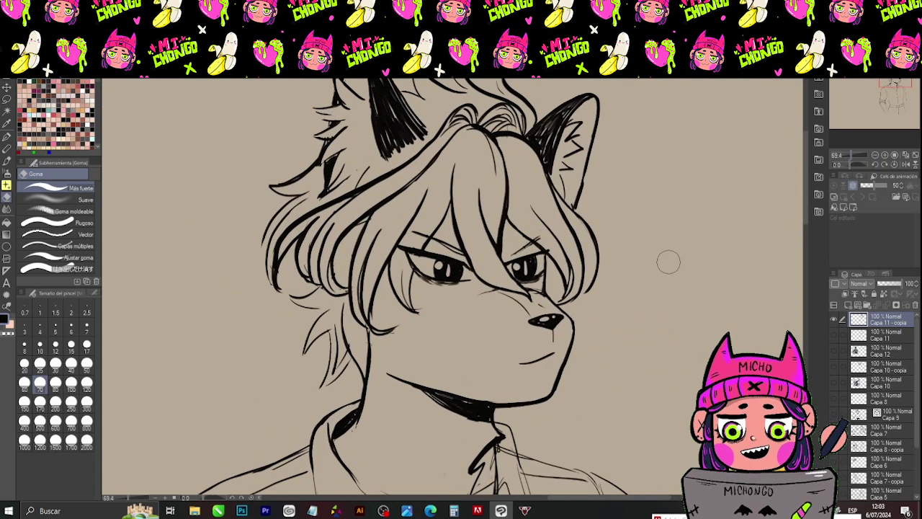
key(b)
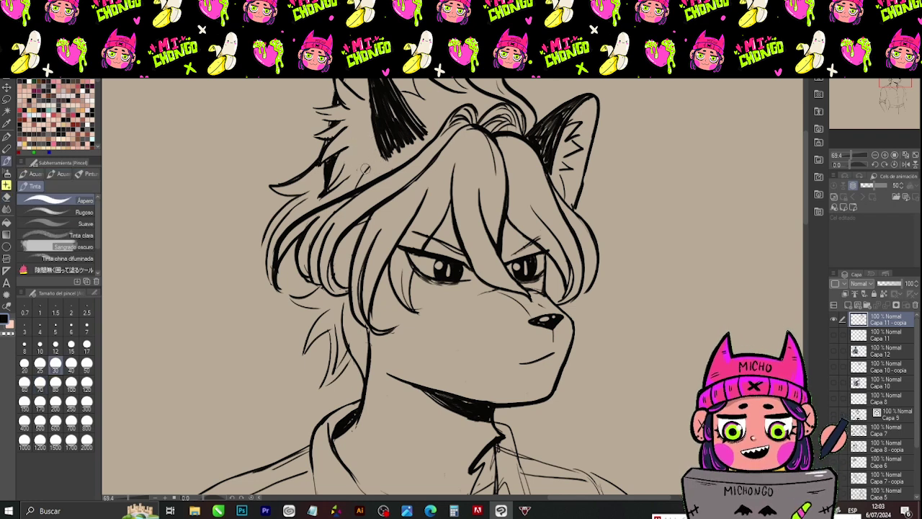
key(e)
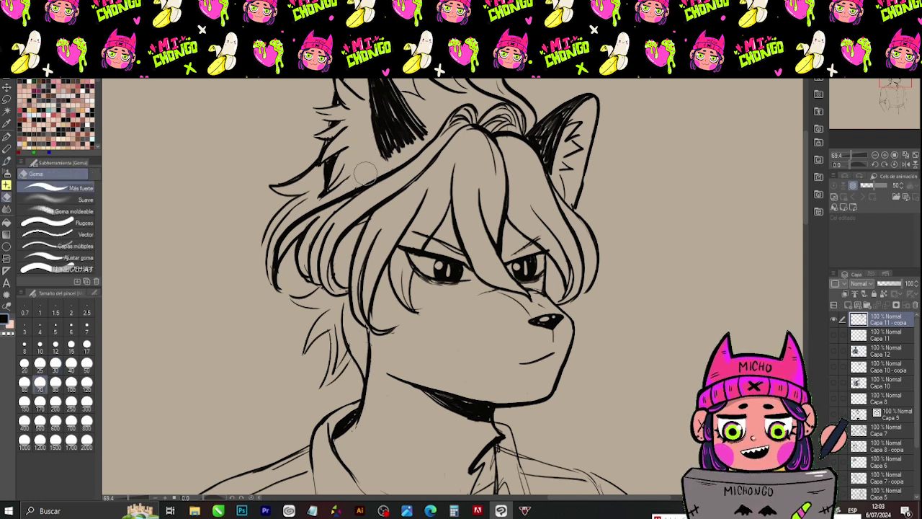
key(b)
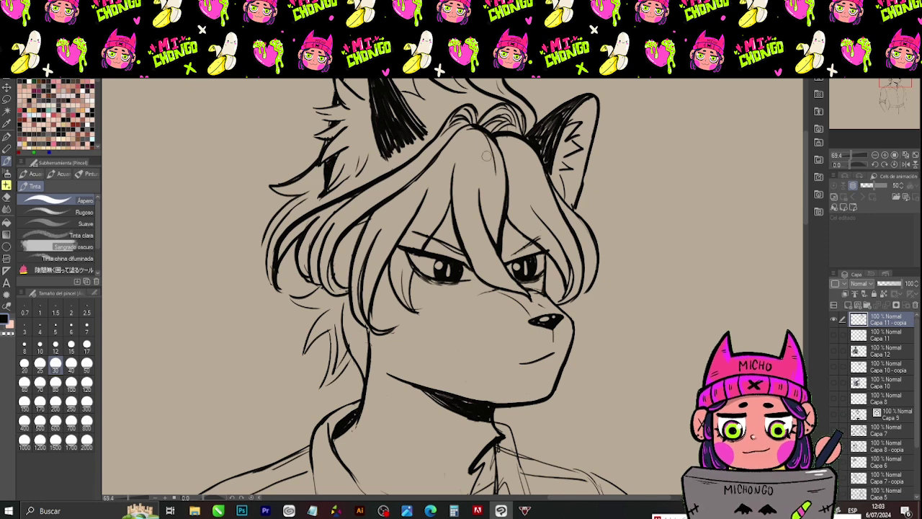
- Trim the black accent inside the near collar, then ink the collar flap's outer edge thickly to a point and its inner edge back up
drag(894, 79, 893, 84)
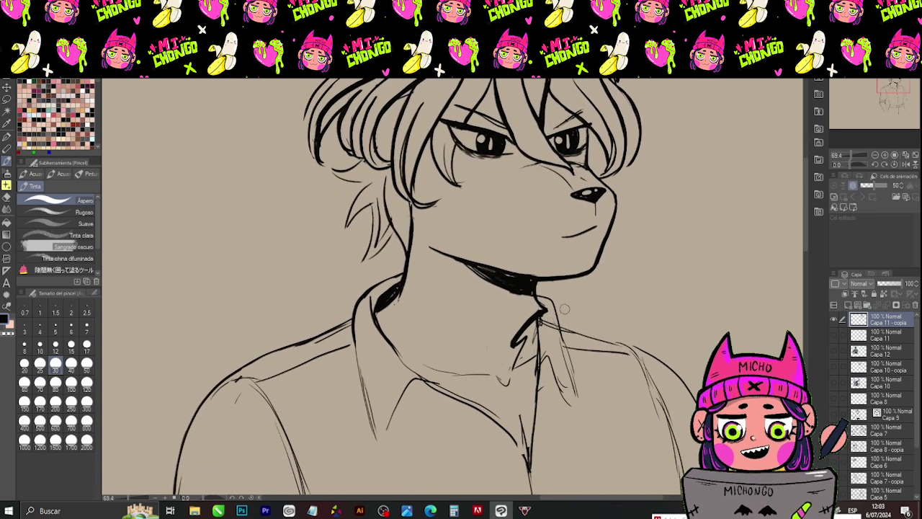
key(e)
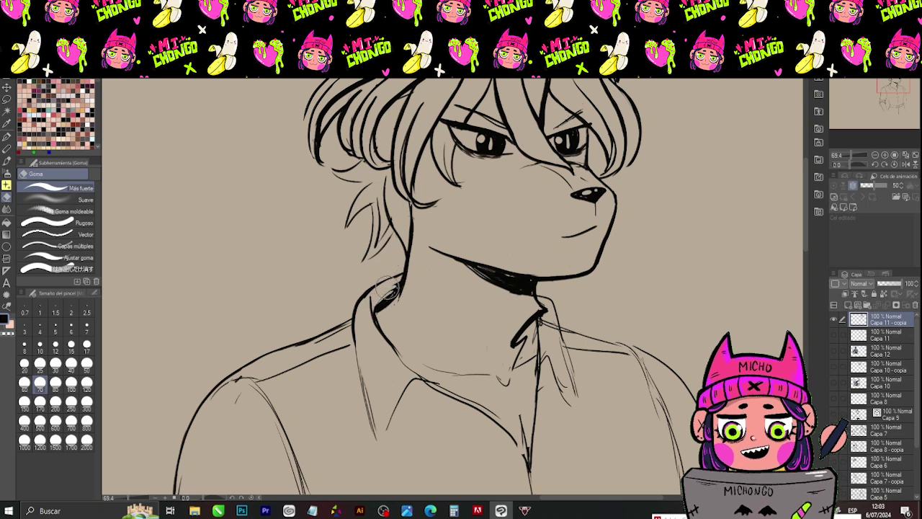
key(b)
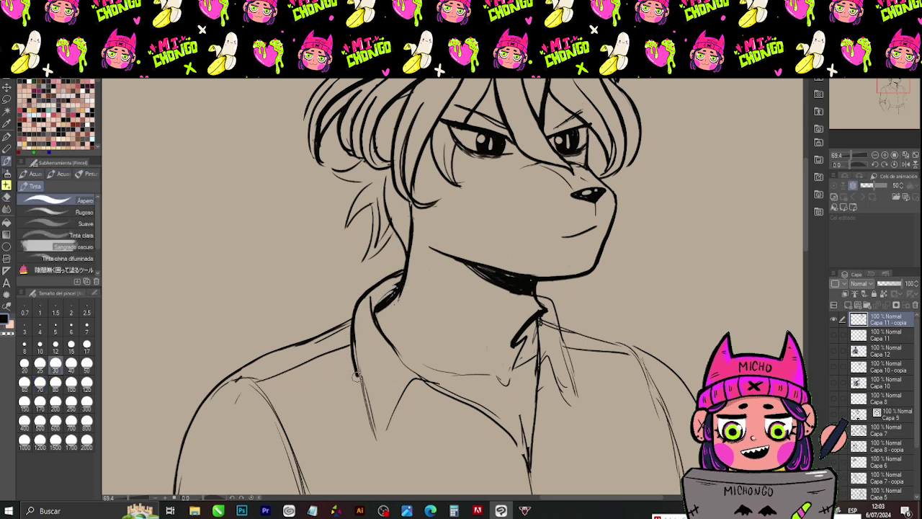
drag(357, 372, 374, 439)
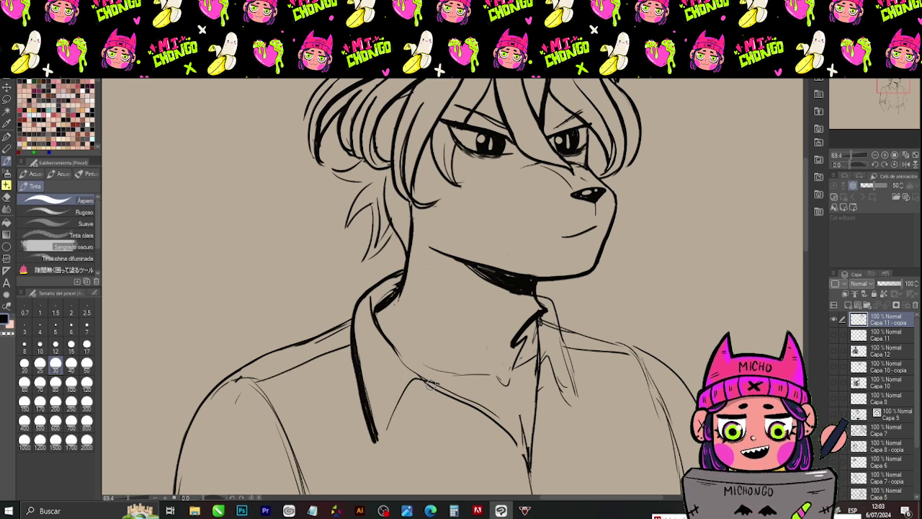
drag(414, 379, 375, 442)
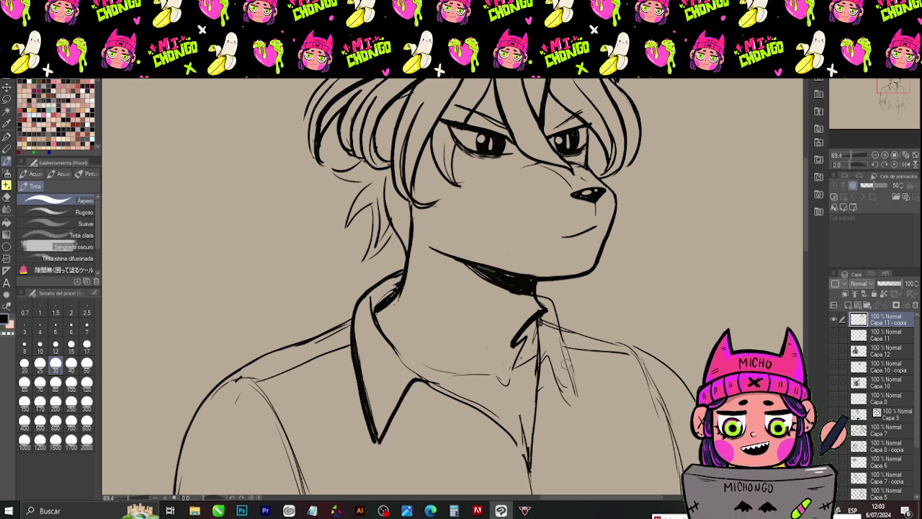
- Ink the lower neckline inside the collar and clean up the rough lines where the shirt opening meets in a V
key(e)
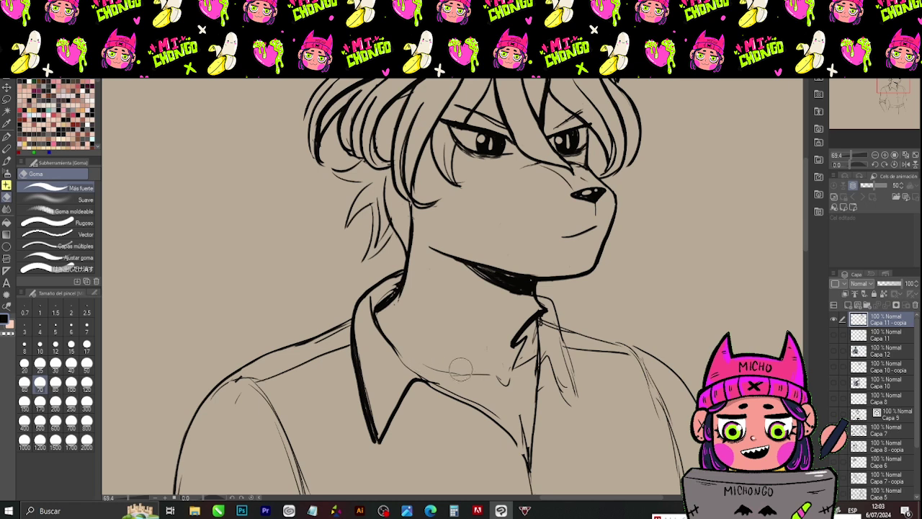
key(p)
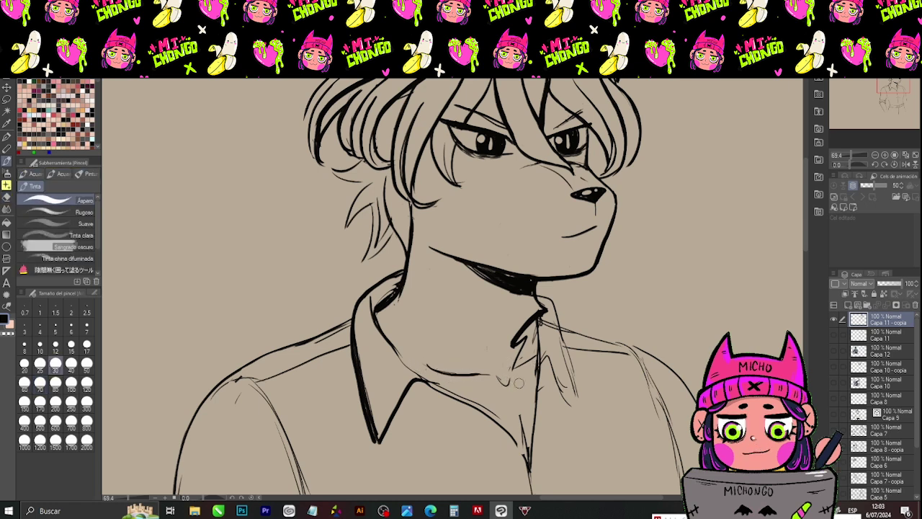
key(e)
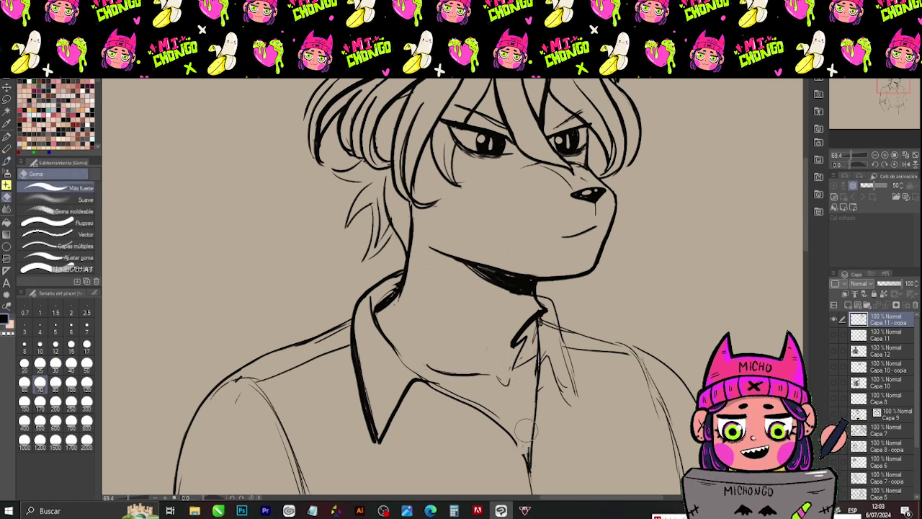
key(p)
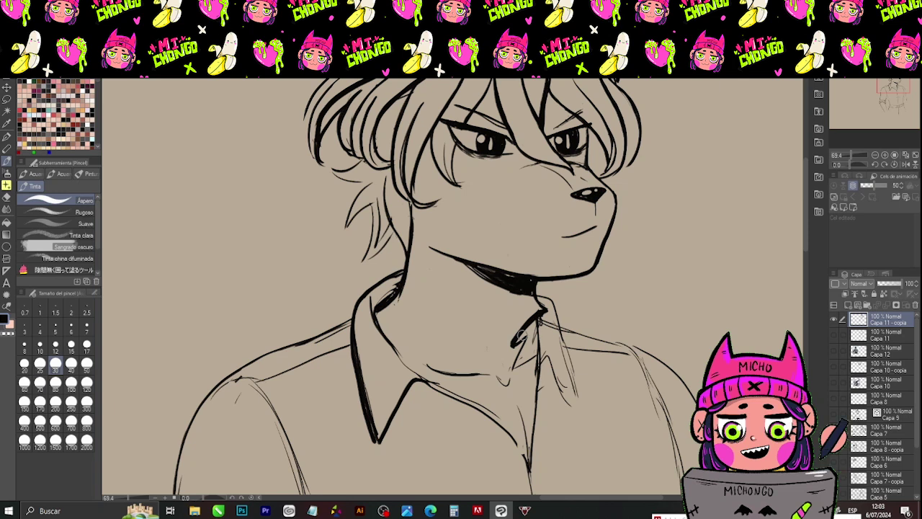
- Draw thick black angled eyebrows above both eyes and erase the near brow's overlap on the central fringe lock
drag(894, 88, 896, 83)
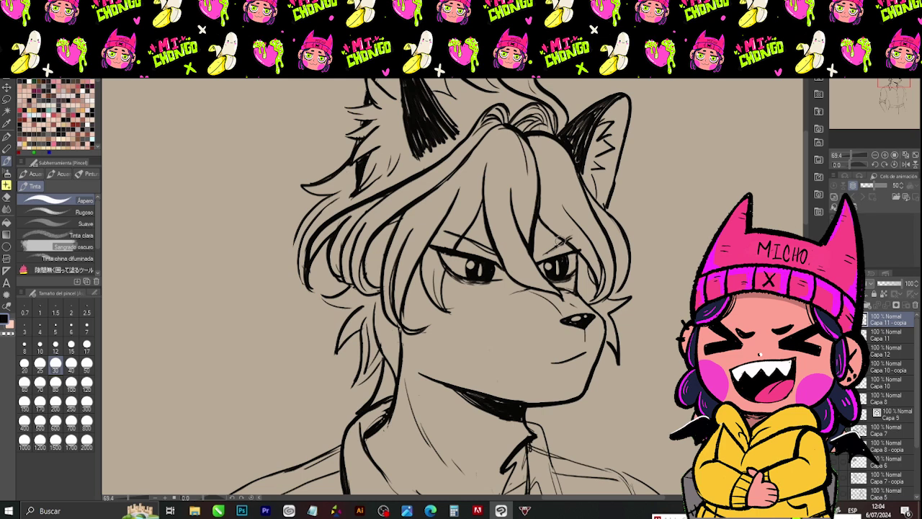
mouse_move(569, 240)
mouse_down()
mouse_move(543, 250)
mouse_move(568, 240)
mouse_move(467, 186)
mouse_up()
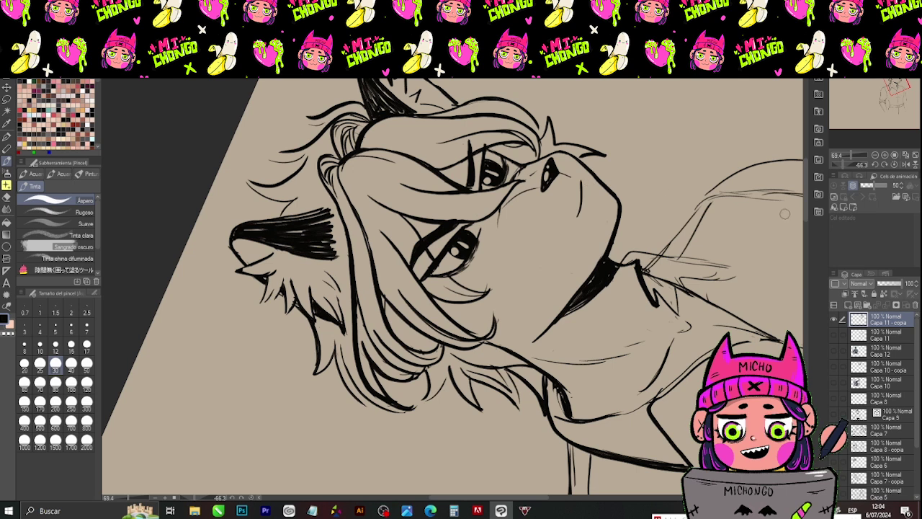
click(895, 165)
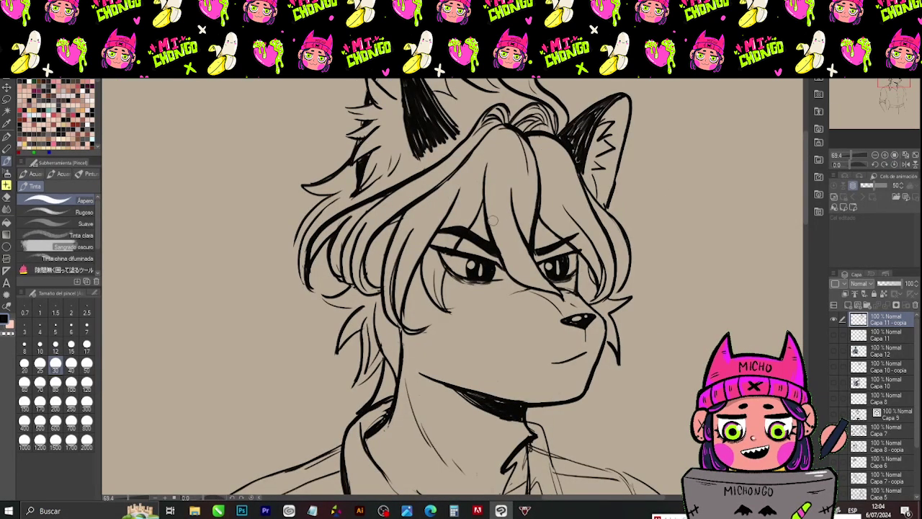
key(e)
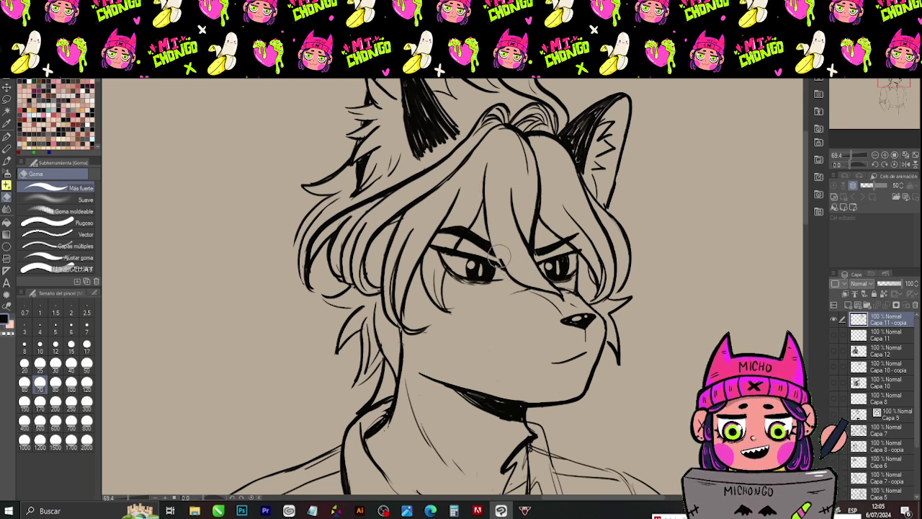
key(p)
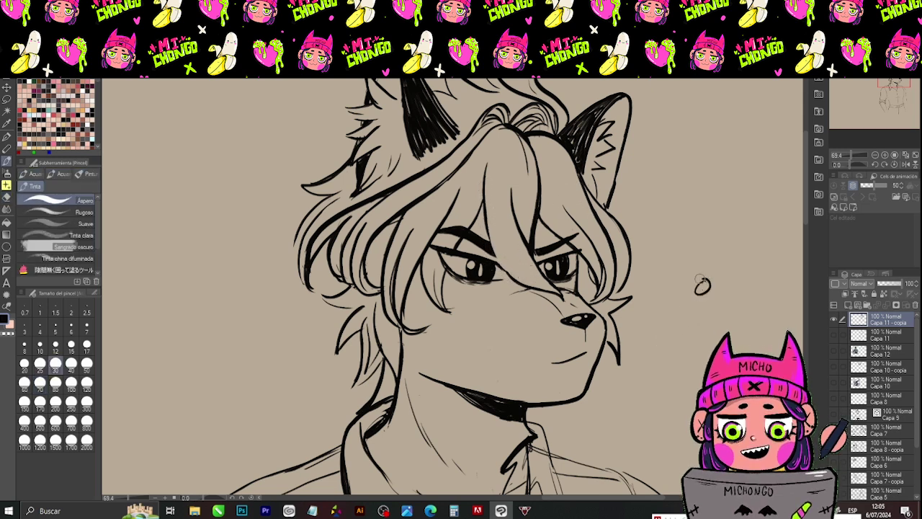
key(e)
mouse_move(667, 174)
mouse_down()
mouse_move(639, 198)
mouse_move(660, 181)
mouse_up()
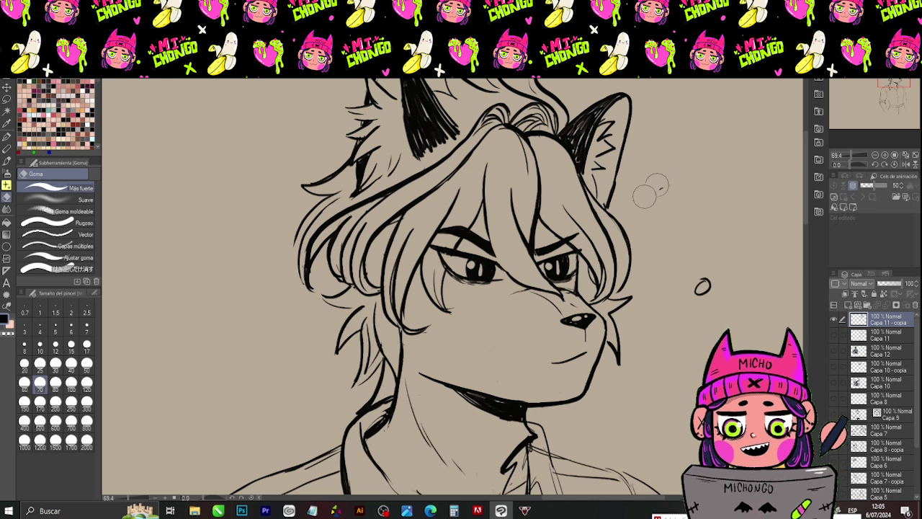
drag(709, 280, 693, 291)
- Scribble three rows of wavy placeholder text beside the head and draw a large rounded rectangular frame around the head
key(p)
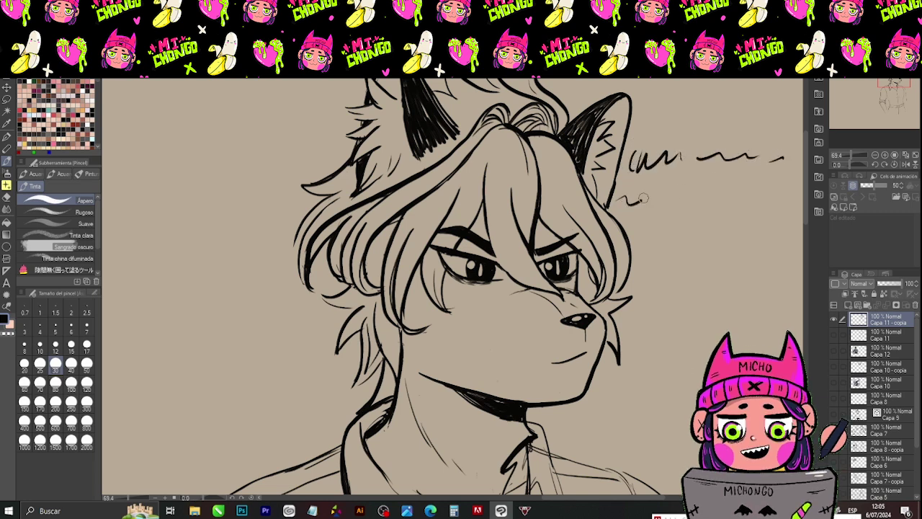
drag(634, 233, 741, 224)
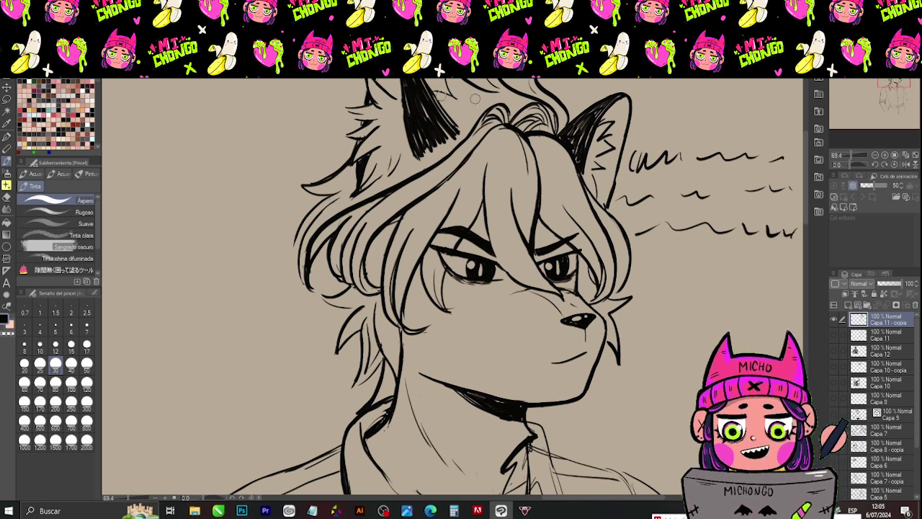
mouse_move(195, 92)
mouse_down()
mouse_move(186, 317)
mouse_move(714, 213)
mouse_move(277, 110)
mouse_up()
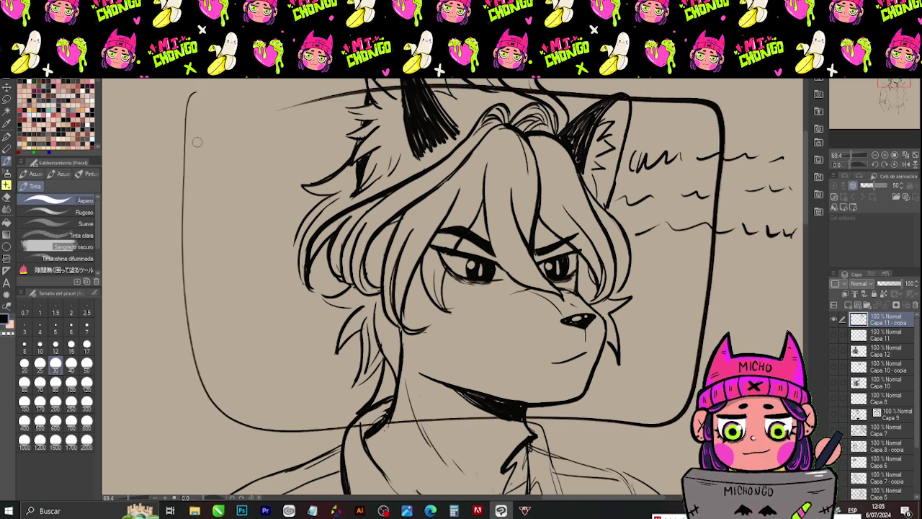
- Sketch a large construction circle over the head with curved guide lines across the face
mouse_move(389, 98)
mouse_down()
mouse_move(327, 216)
mouse_move(605, 144)
mouse_move(603, 211)
mouse_move(569, 327)
mouse_move(585, 261)
mouse_up()
drag(523, 161, 499, 272)
drag(487, 225, 586, 199)
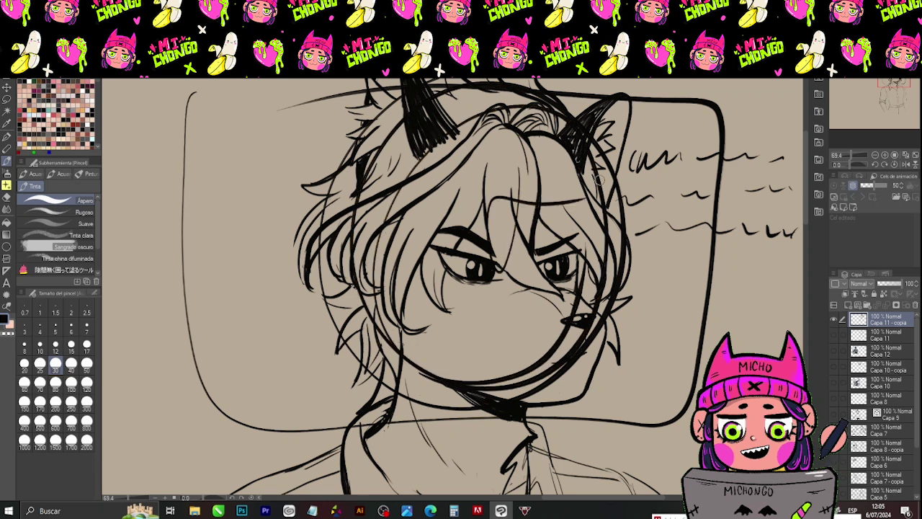
- Undo the construction circle, facial guide lines and rounded rectangular frame drawn around the head
key(ctrl+z)
key(ctrl+z)
key(ctrl+z)
key(ctrl+z)
key(ctrl+z)
key(ctrl+z)
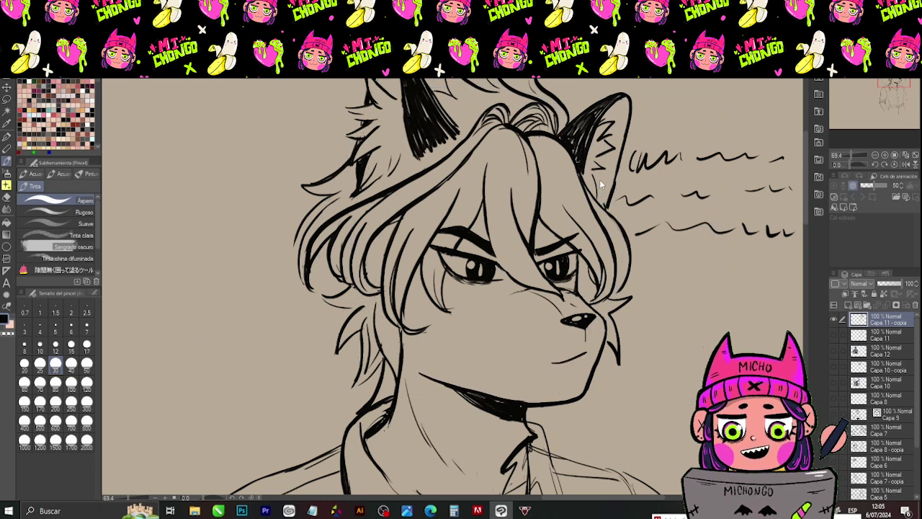
- Undo the three rows of wavy placeholder text beside the head
key(ctrl+z)
key(ctrl+z)
key(ctrl+z)
key(ctrl+z)
key(ctrl+z)
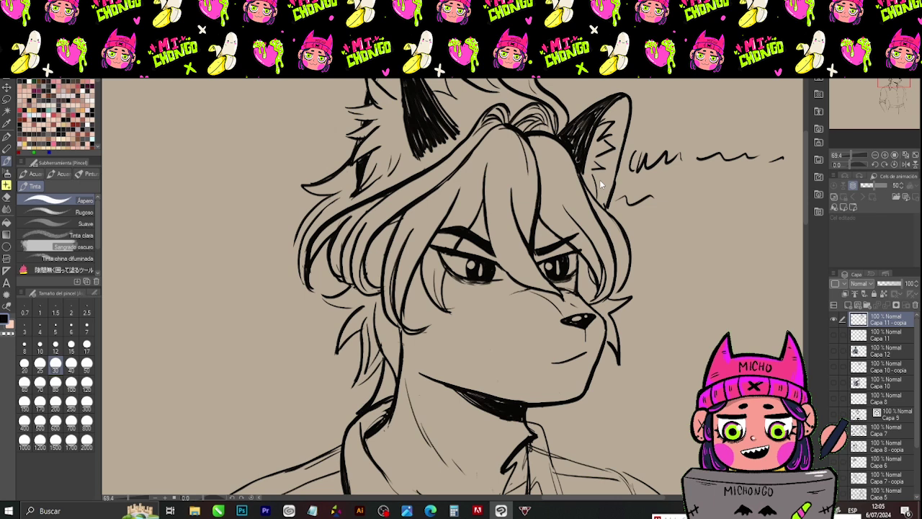
key(ctrl+z)
key(ctrl+z)
key(ctrl+z)
key(ctrl+z)
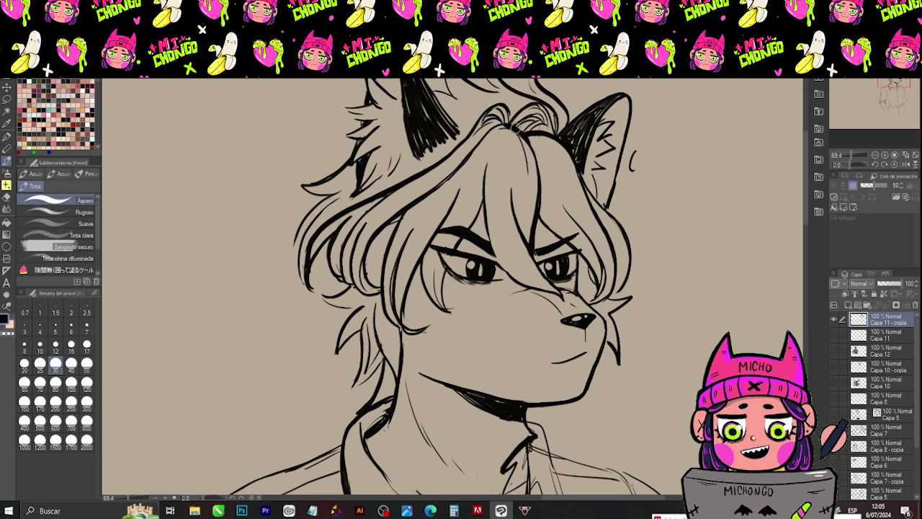
mouse_move(520, 132)
mouse_down()
mouse_move(382, 167)
mouse_move(443, 424)
mouse_move(634, 287)
mouse_move(540, 137)
mouse_up()
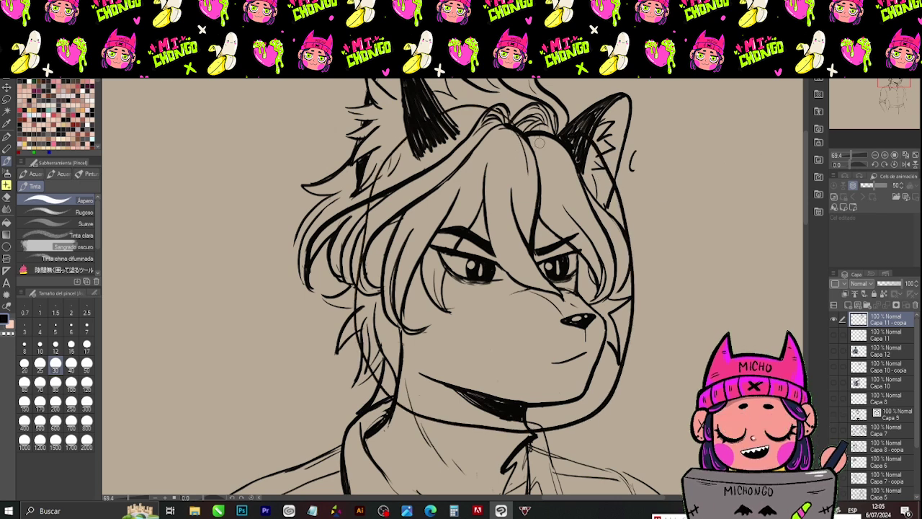
drag(352, 315, 243, 284)
drag(441, 106, 472, 80)
drag(629, 219, 747, 264)
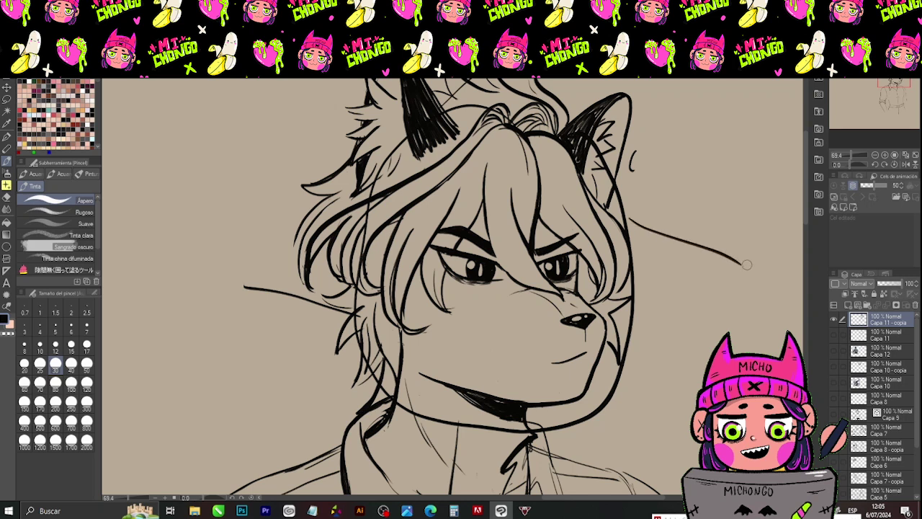
key(ctrl+z)
key(ctrl+z)
key(ctrl+z)
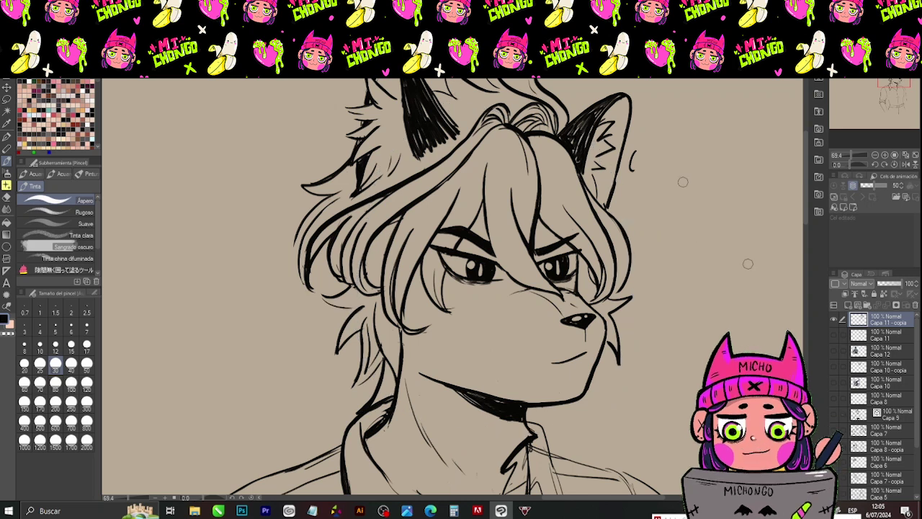
mouse_move(643, 191)
mouse_down()
mouse_move(685, 176)
mouse_move(735, 172)
mouse_up()
drag(664, 201, 745, 231)
drag(695, 256, 772, 320)
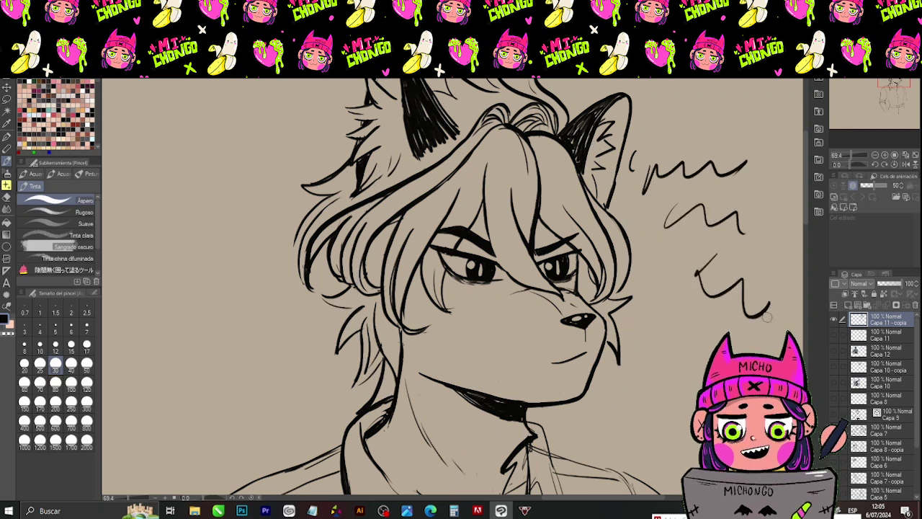
key(ctrl+z)
key(ctrl+z)
key(ctrl+z)
- Erase the stray mark beside the far ear and ink the shirt's far collar flap down to its pointed tip
key(e)
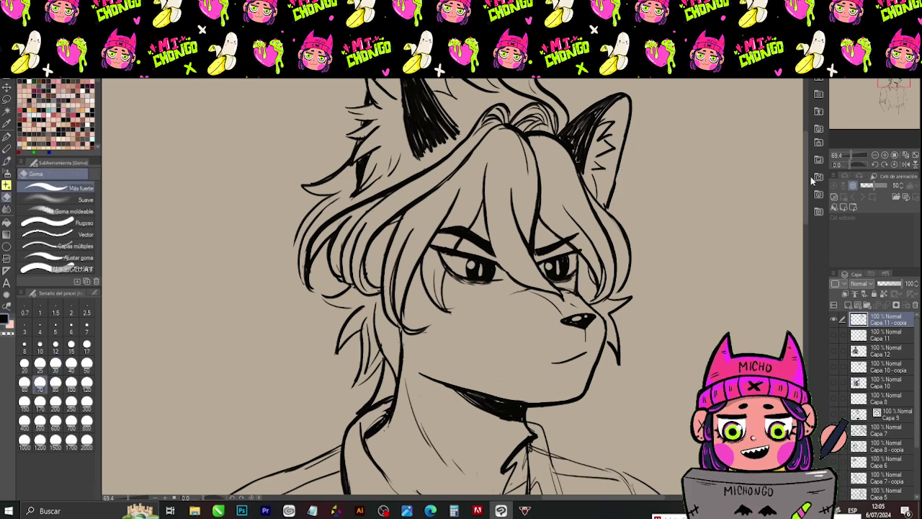
drag(616, 400, 627, 231)
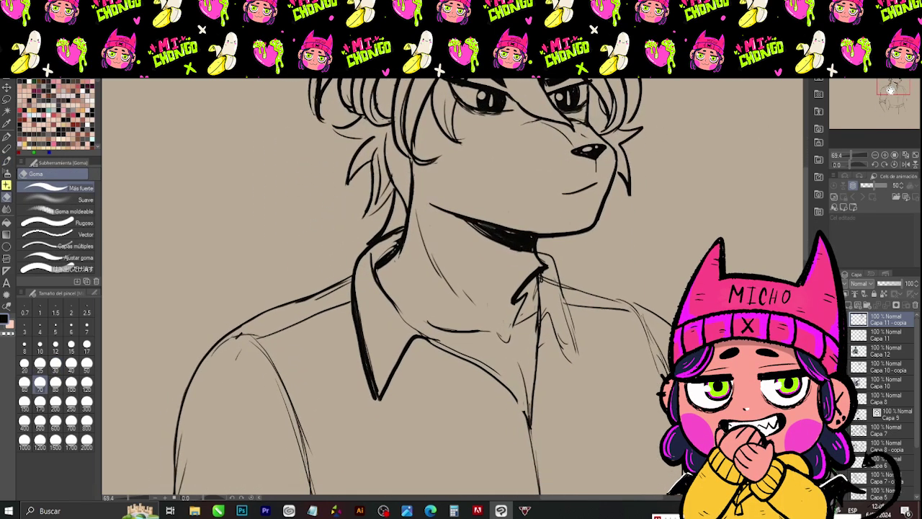
key(p)
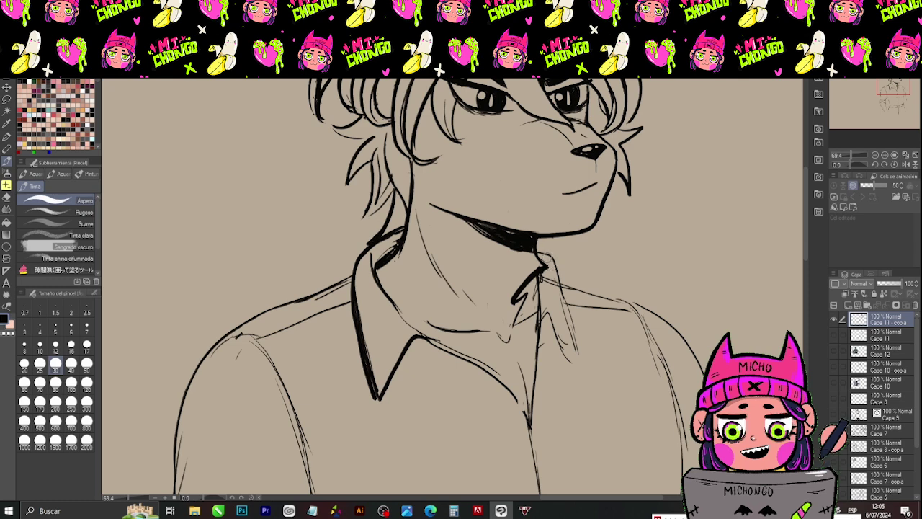
key(e)
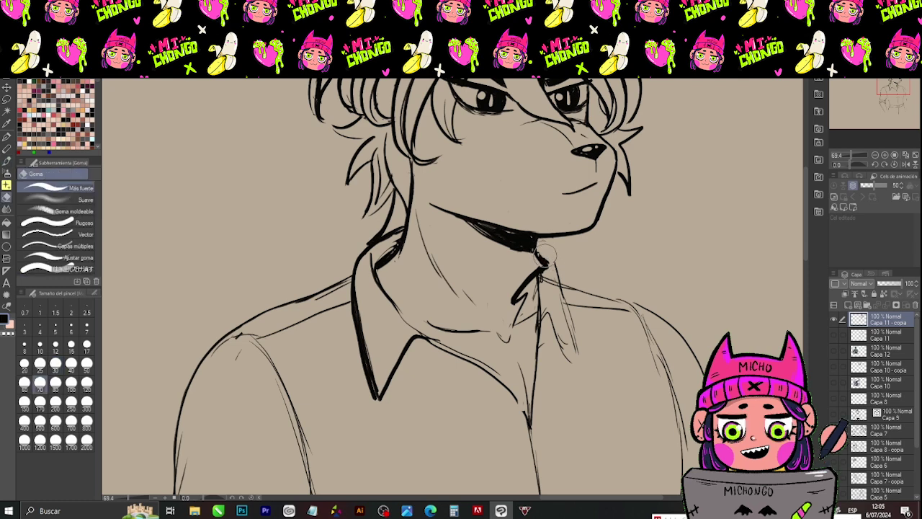
key(p)
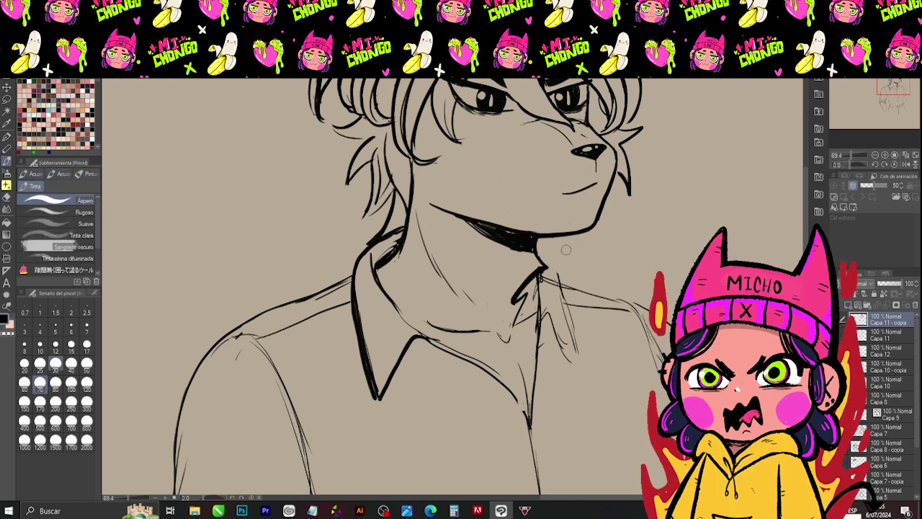
mouse_move(538, 243)
mouse_down()
mouse_move(559, 258)
mouse_move(595, 378)
mouse_up()
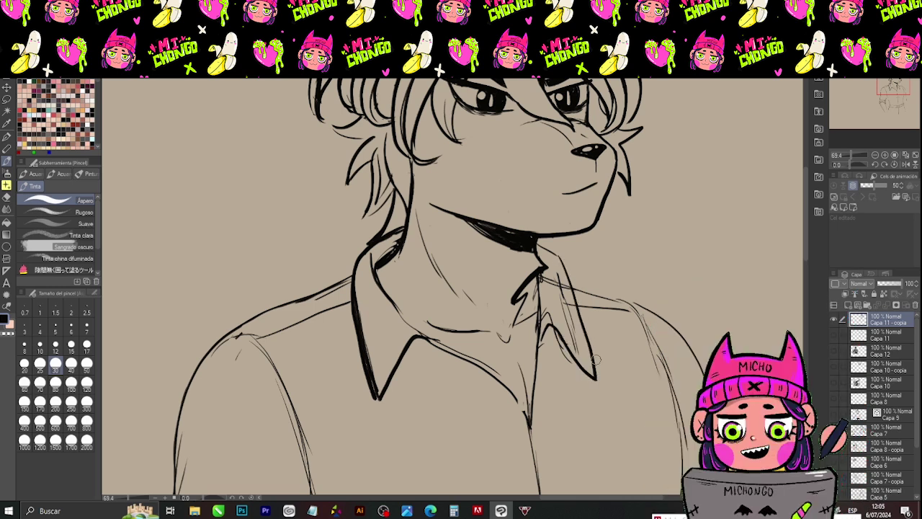
- Erase the rough sketch lines inside the far collar flap and fill a small black shadow beneath its inner fold
key(e)
mouse_move(547, 281)
mouse_down()
mouse_move(571, 314)
mouse_move(570, 300)
mouse_move(584, 356)
mouse_move(546, 307)
mouse_up()
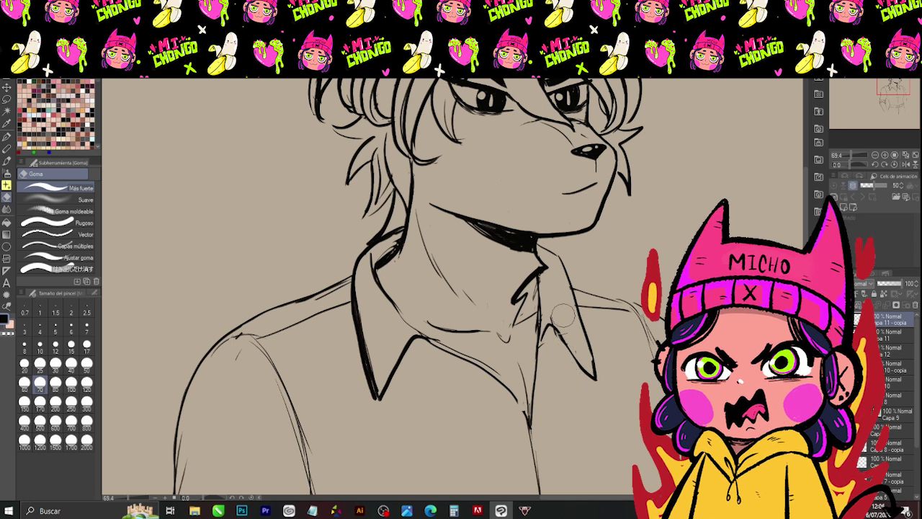
key(b)
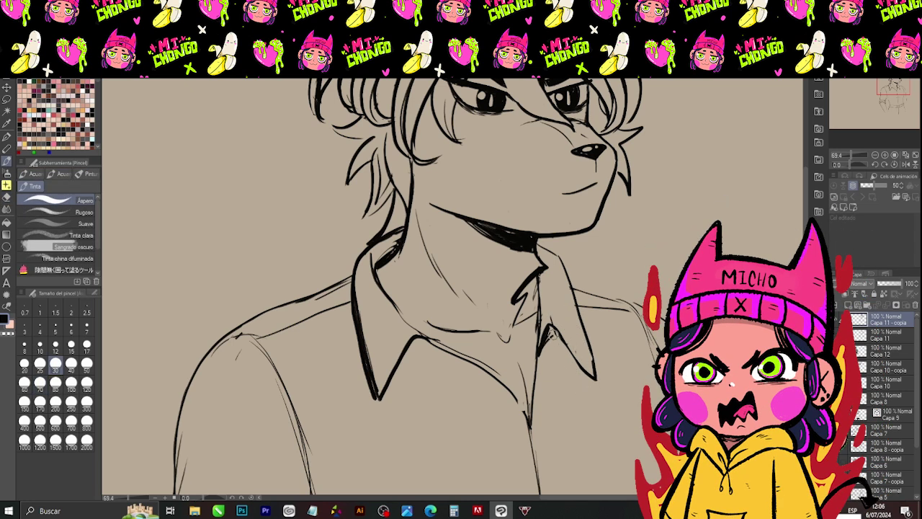
drag(556, 330, 546, 344)
drag(146, 301, 190, 273)
drag(245, 253, 308, 235)
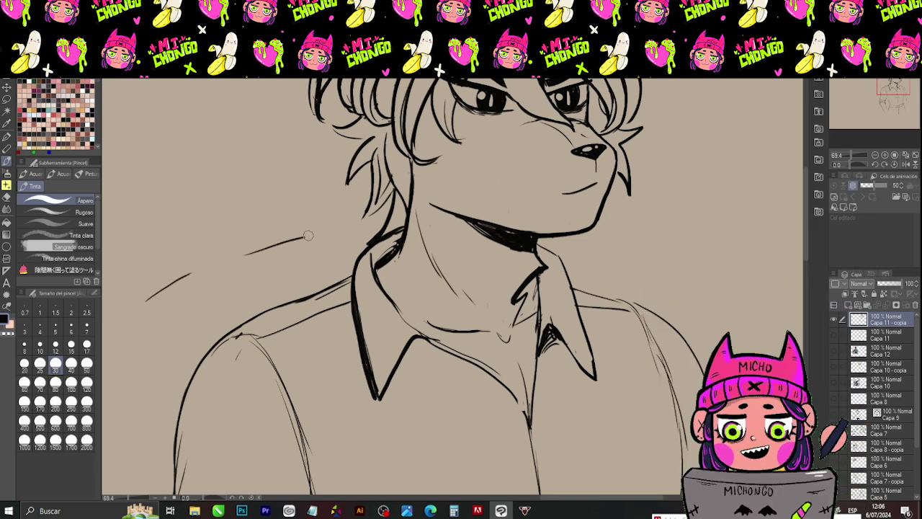
drag(516, 209, 696, 231)
drag(728, 245, 768, 266)
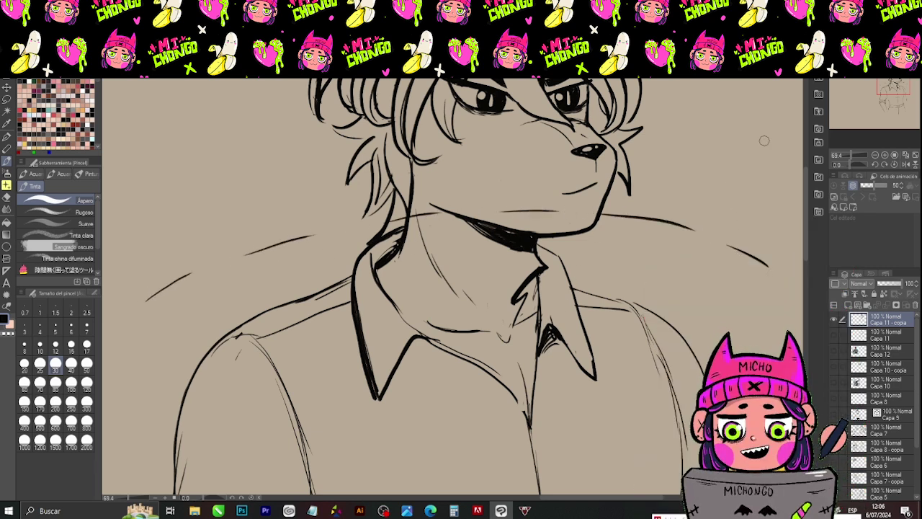
key(ctrl+z)
key(ctrl+z)
key(ctrl+z)
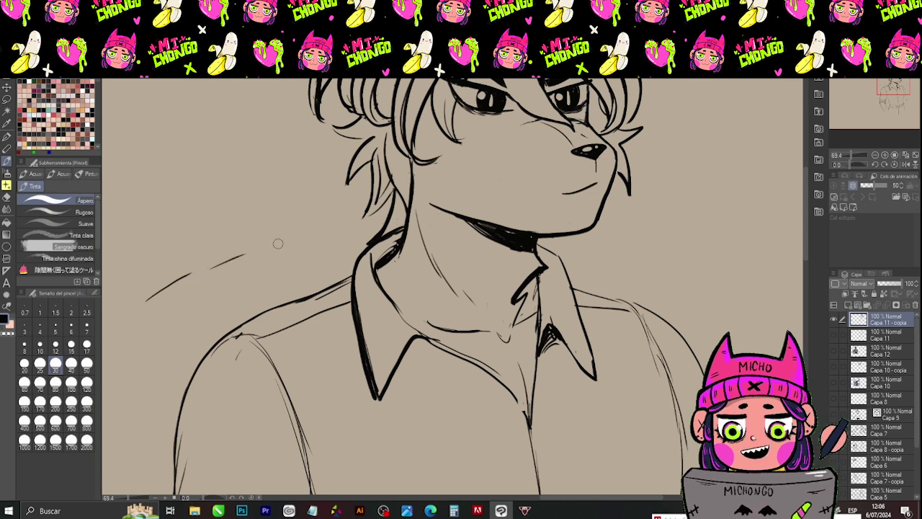
drag(412, 222, 463, 222)
drag(596, 223, 619, 226)
drag(620, 226, 719, 236)
drag(743, 244, 752, 253)
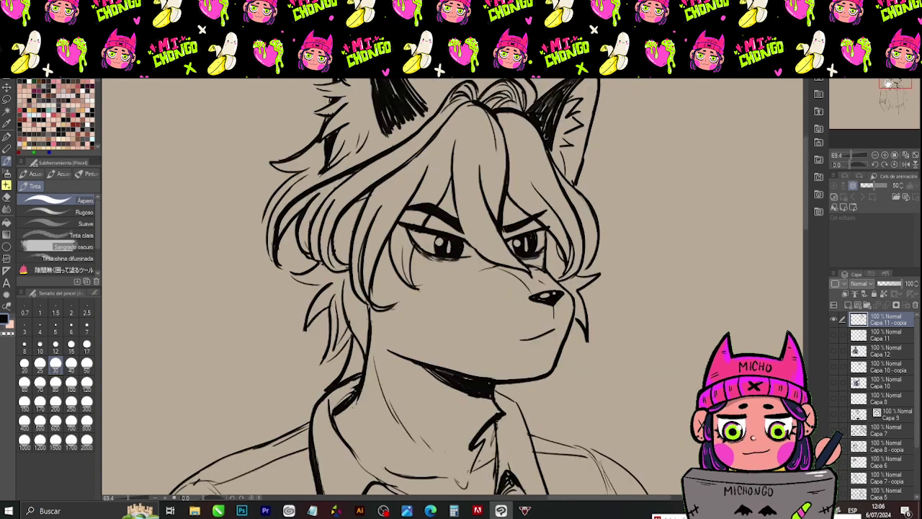
- Draw the second vertical edge of the button placket from the shirt opening down toward the waistband
drag(895, 79, 896, 79)
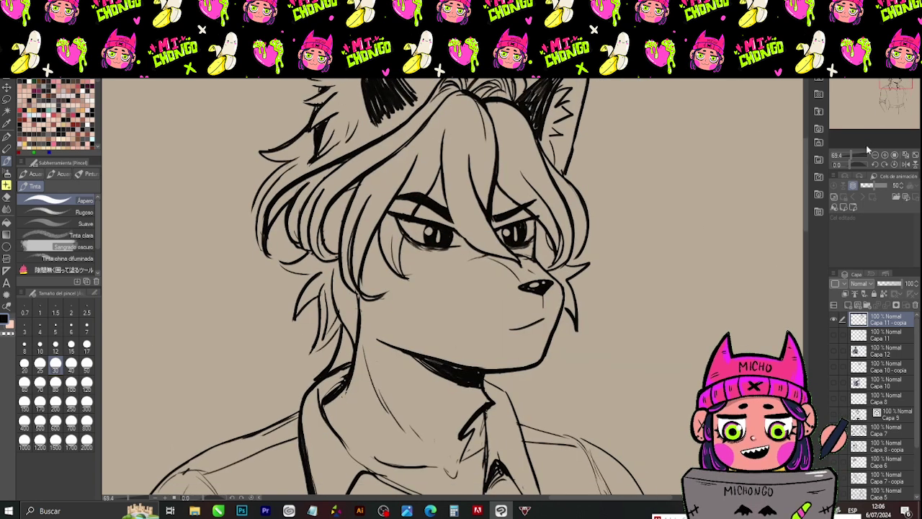
drag(851, 155, 866, 123)
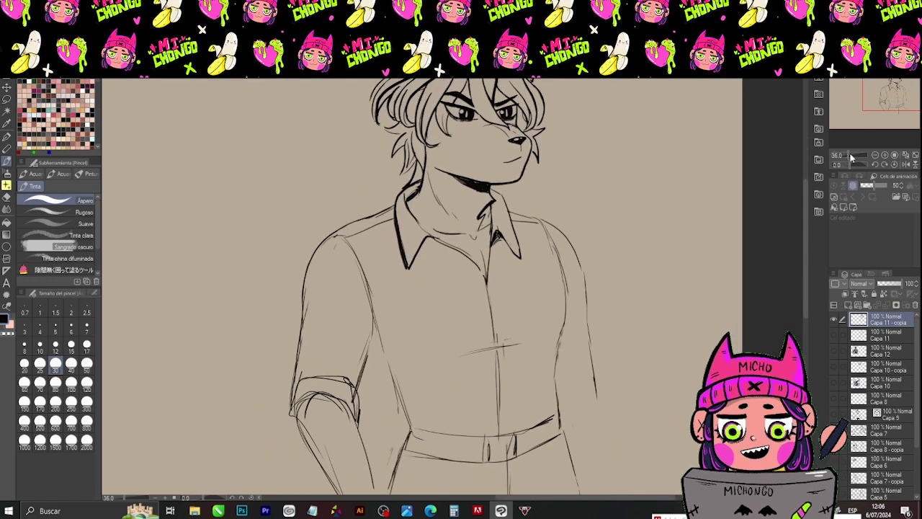
scroll(850, 155, up, 3)
drag(888, 93, 889, 90)
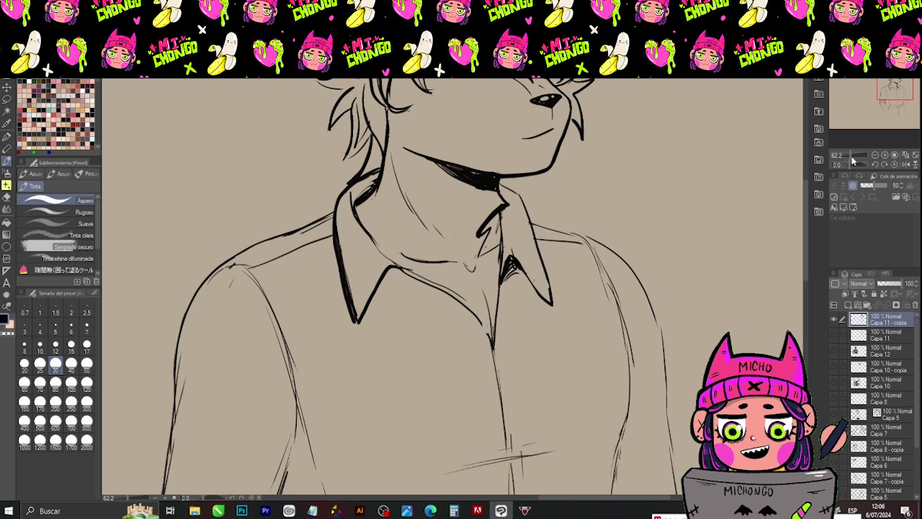
scroll(850, 159, down, 3)
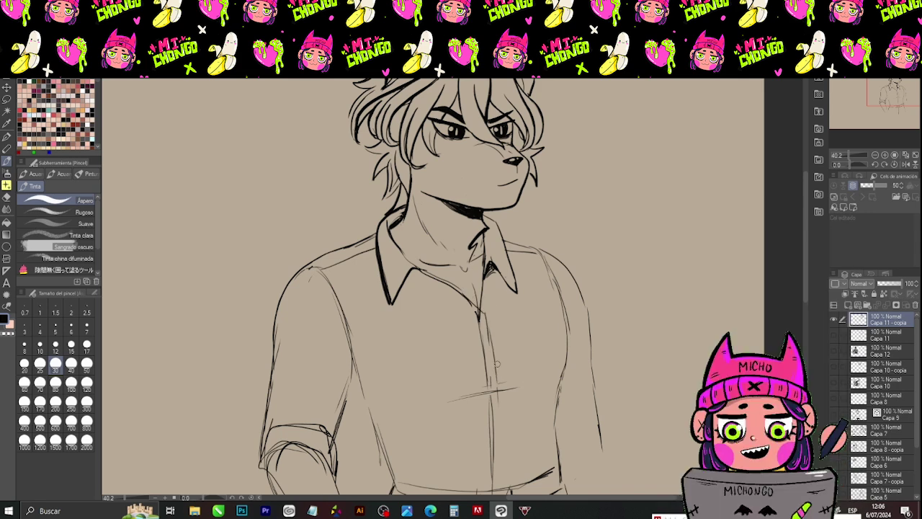
drag(495, 387, 502, 434)
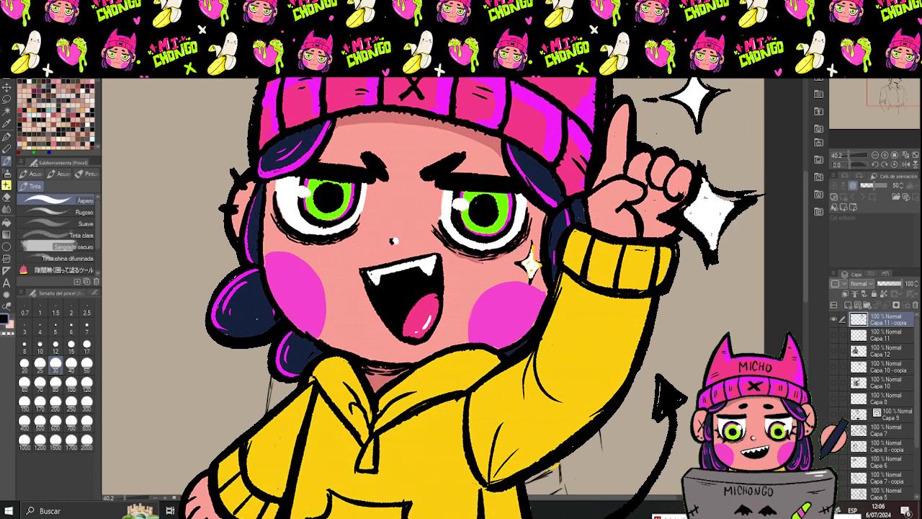
- Clean up the rough guide crossing the placket and redraw it as a slanted fold crease across the chest
key(e)
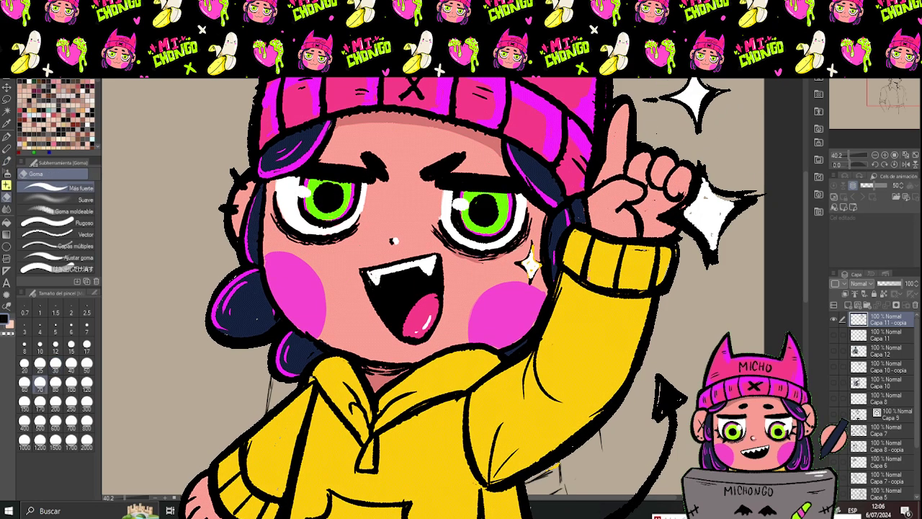
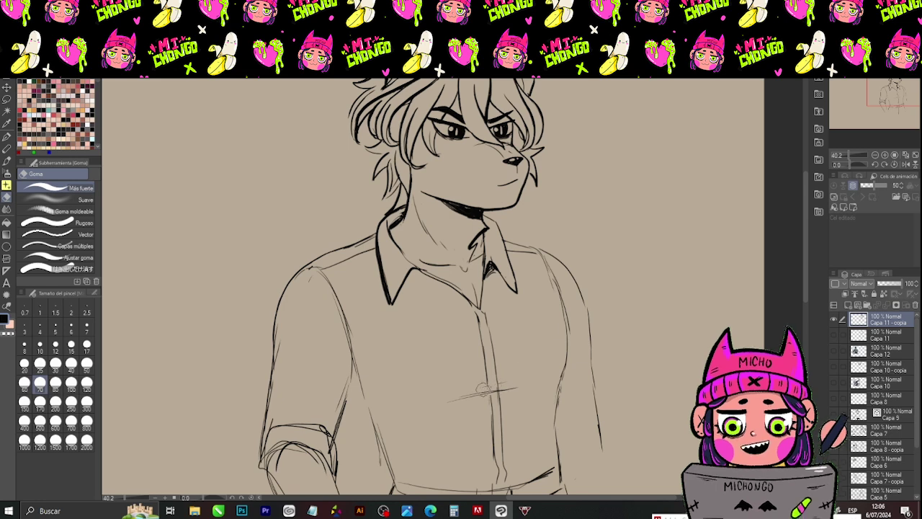
key(b)
drag(452, 402, 505, 384)
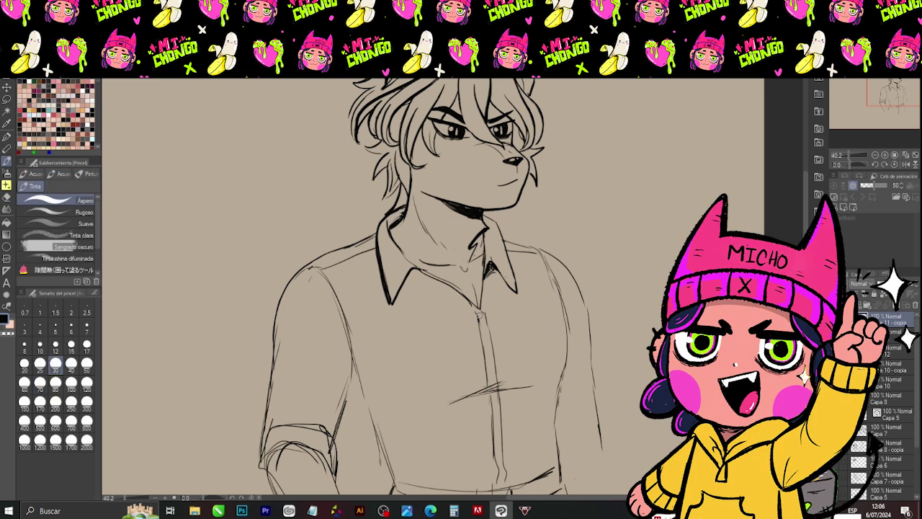
key(e)
key(b)
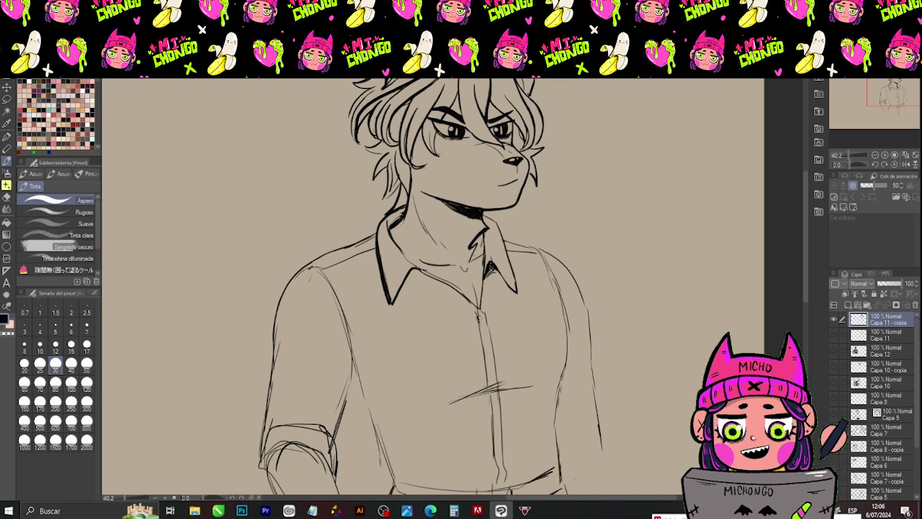
- Erase the lower tip of the shirt's V opening and redraw it with angular folded edges above the placket
key(e)
mouse_move(478, 314)
mouse_down()
mouse_move(480, 327)
mouse_move(476, 319)
mouse_up()
key(b)
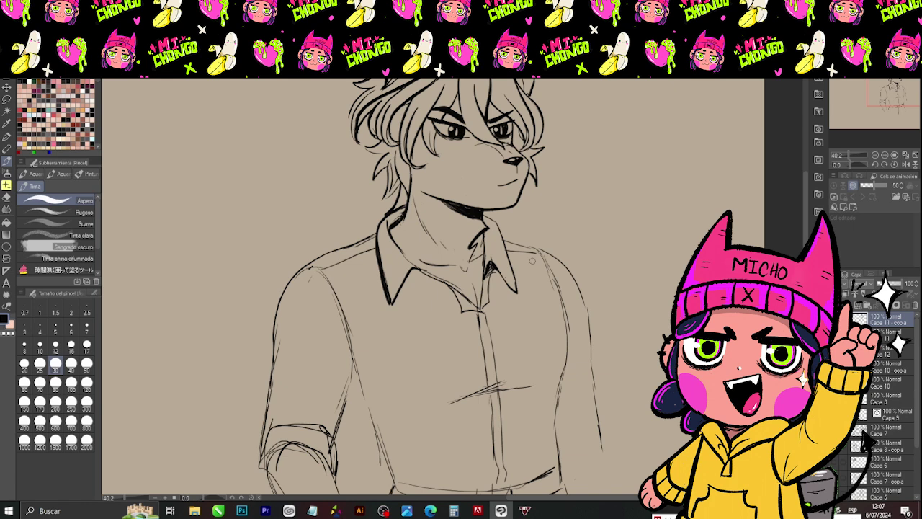
- Touch up the collar and neckline with small erasures and ink strokes, including the shadow under the far collar flap
key(e)
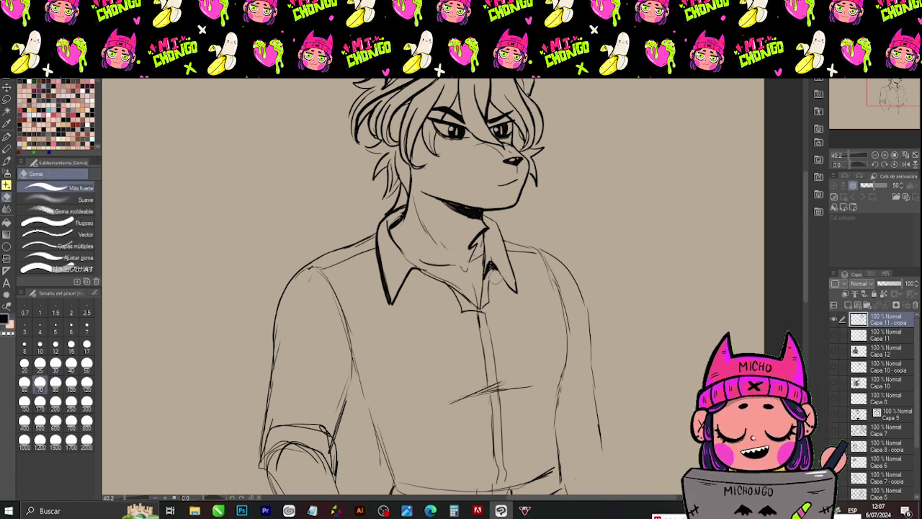
key(b)
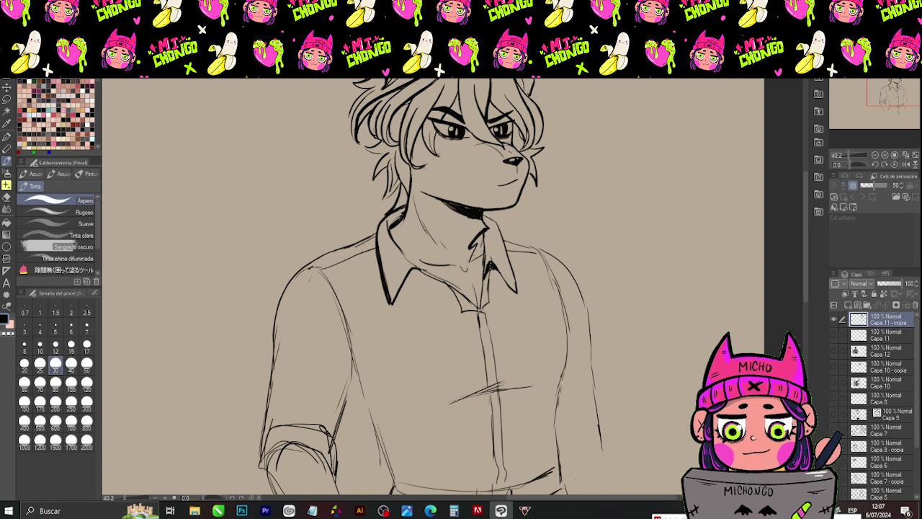
key(e)
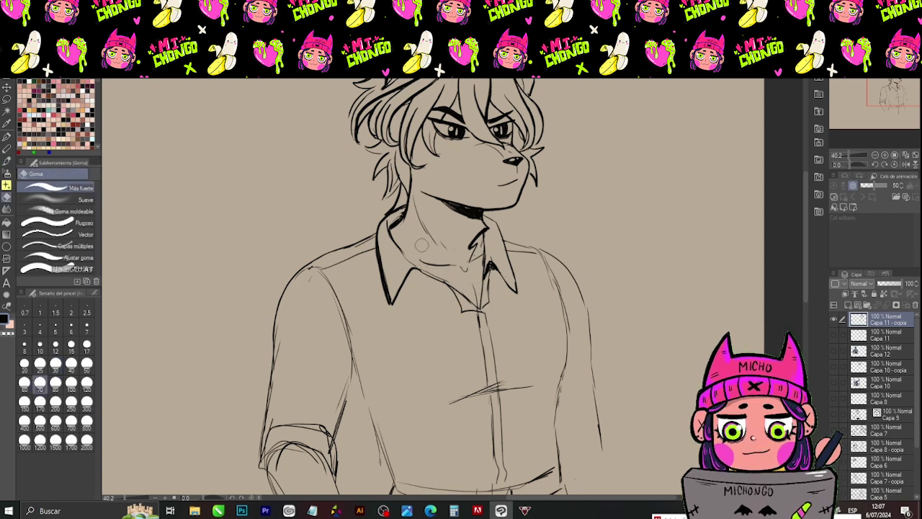
key(b)
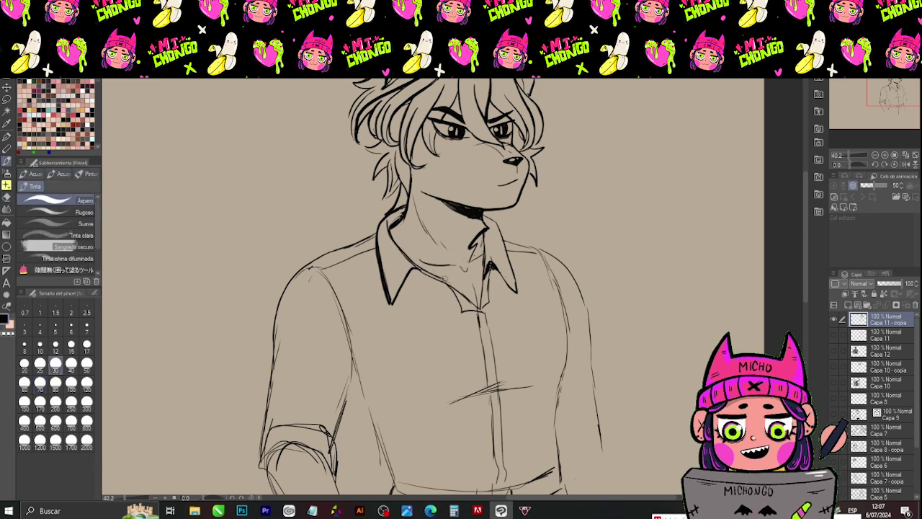
key(e)
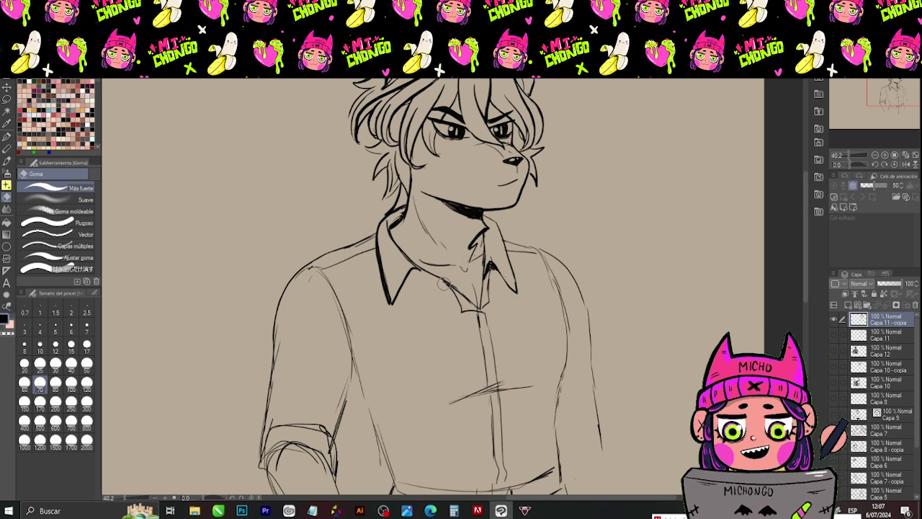
key(b)
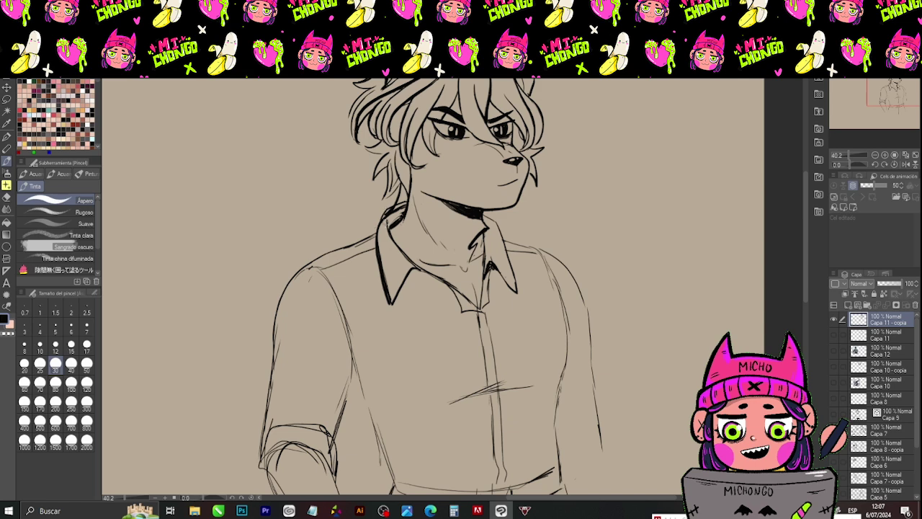
key(e)
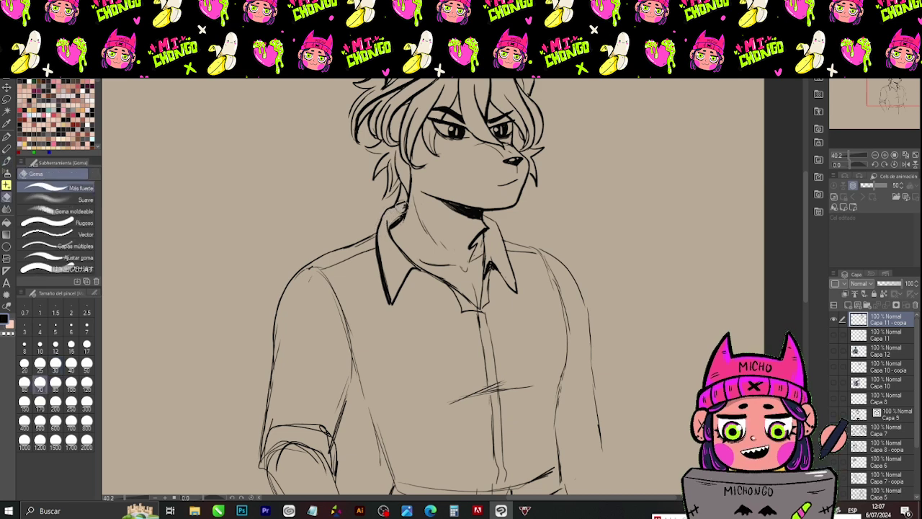
key(b)
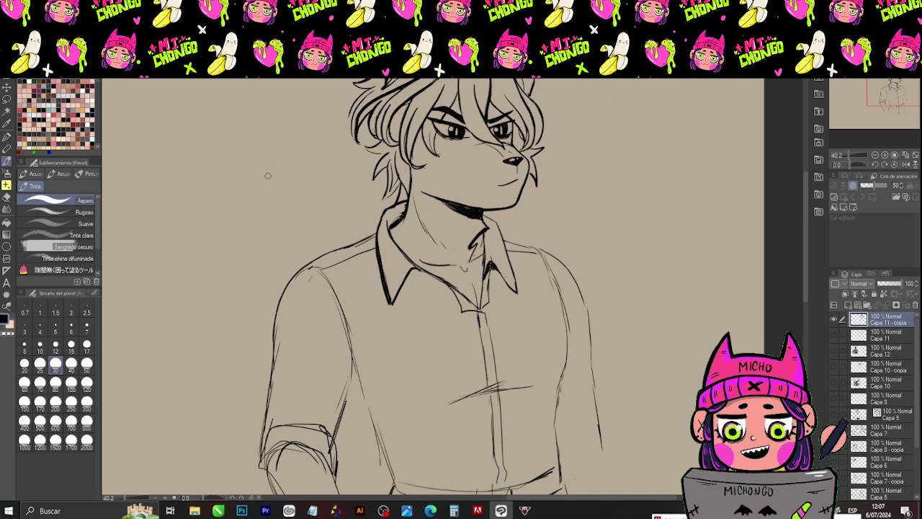
mouse_move(240, 168)
mouse_down()
mouse_move(310, 111)
mouse_move(352, 96)
mouse_up()
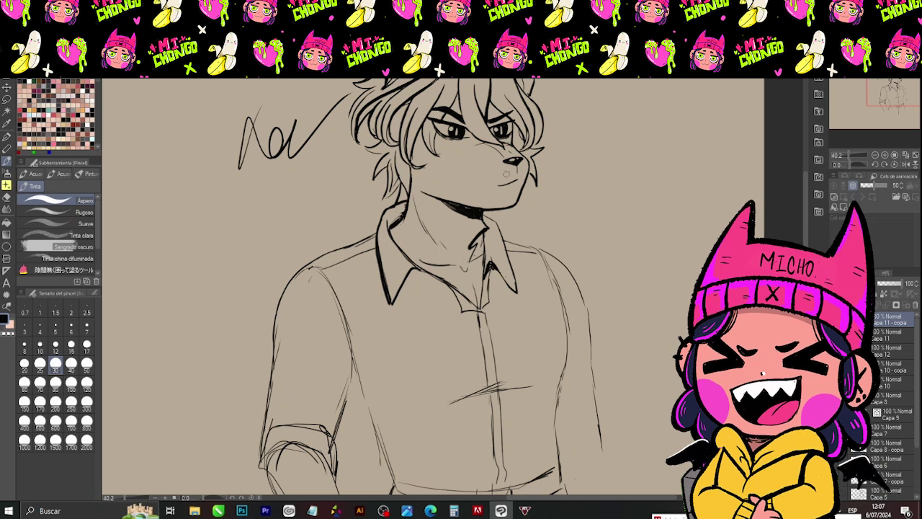
key(ctrl+z)
mouse_move(892, 95)
mouse_down()
mouse_move(870, 102)
mouse_move(886, 91)
mouse_up()
mouse_move(562, 217)
mouse_down()
mouse_move(556, 154)
mouse_move(563, 216)
mouse_up()
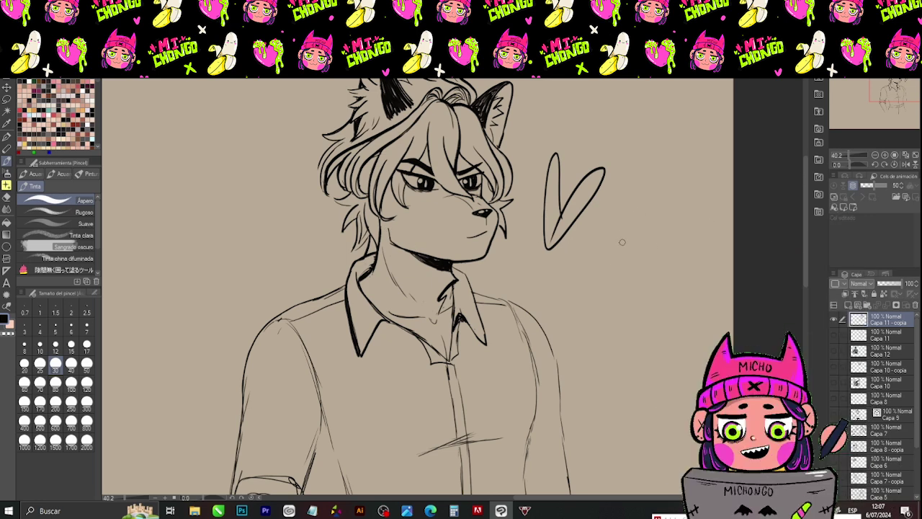
key(e)
mouse_move(604, 189)
mouse_down()
mouse_move(558, 229)
mouse_move(571, 211)
mouse_move(541, 256)
mouse_move(554, 154)
mouse_up()
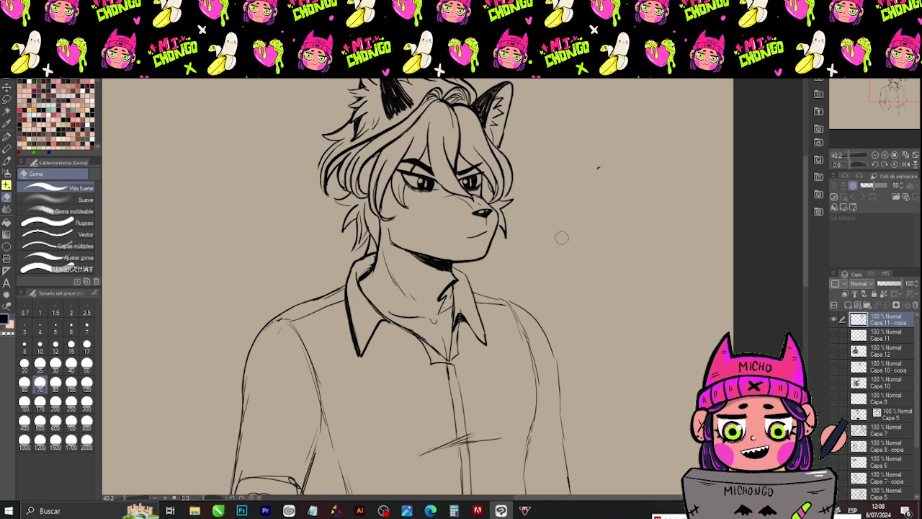
- Clean up the rough far armhole line and ink it more boldly down the side of the chest
drag(881, 89, 885, 98)
key(b)
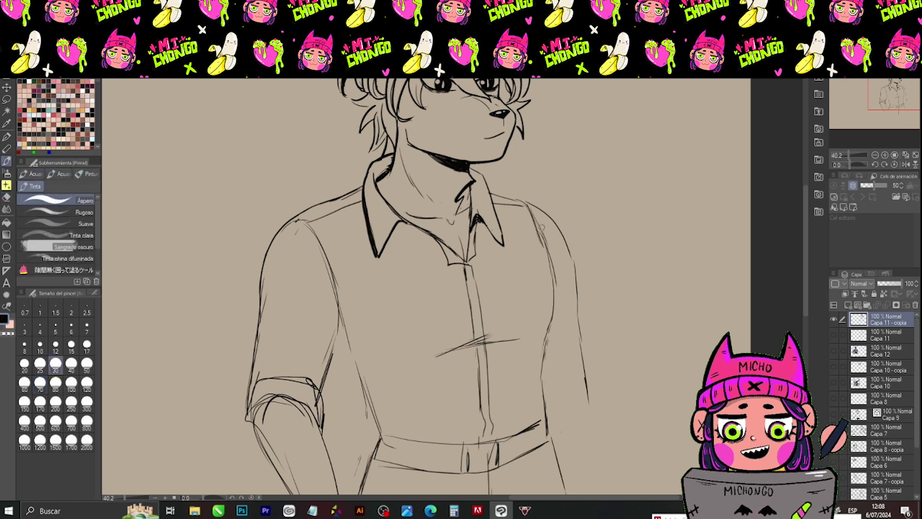
key(e)
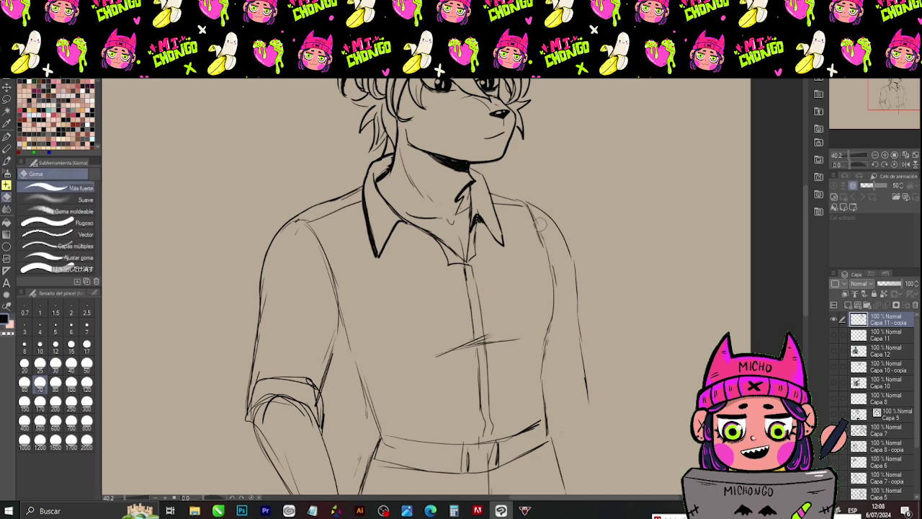
key(b)
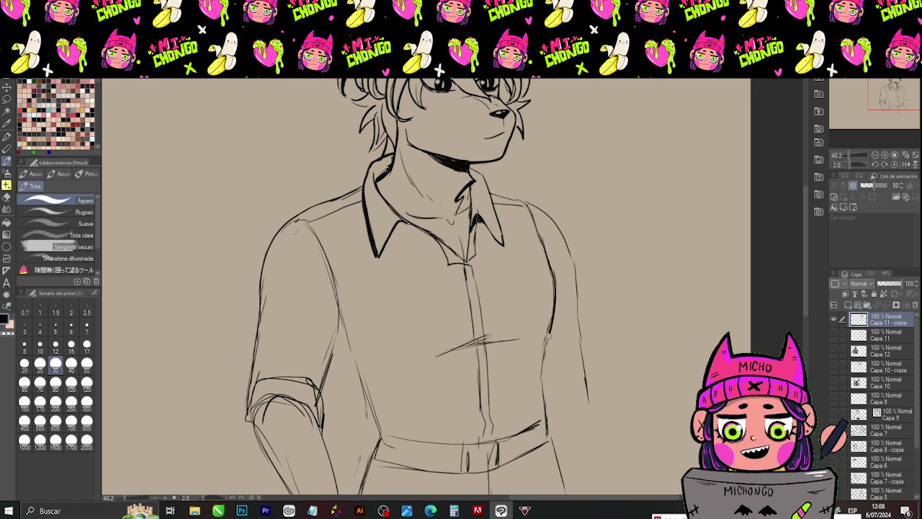
drag(554, 302, 540, 368)
- Draw a chest pocket on the far side of the shirt with a doubled top edge and a pointed bottom
scroll(502, 283, down, 3)
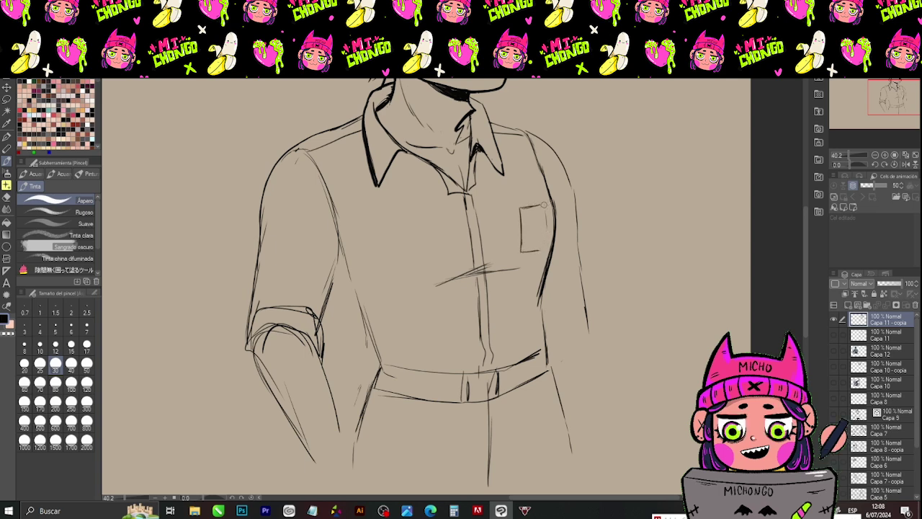
drag(545, 213, 545, 247)
drag(522, 214, 544, 209)
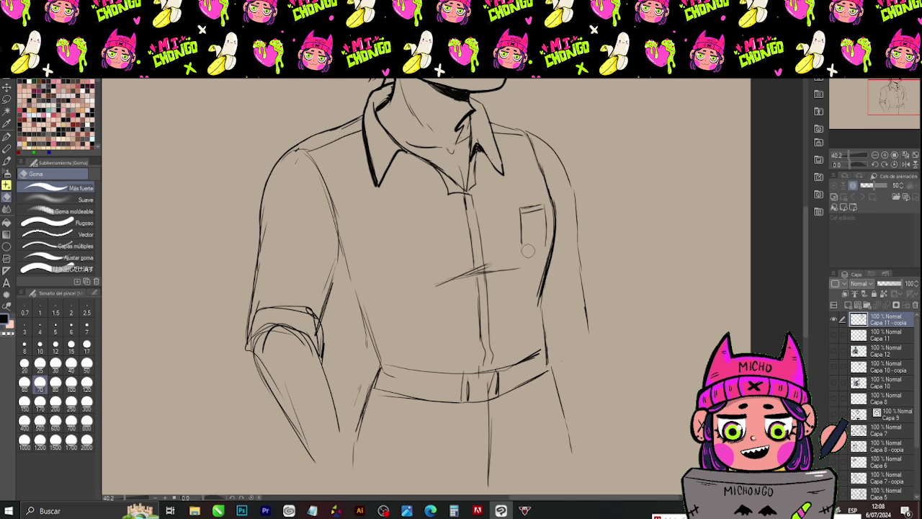
key(b)
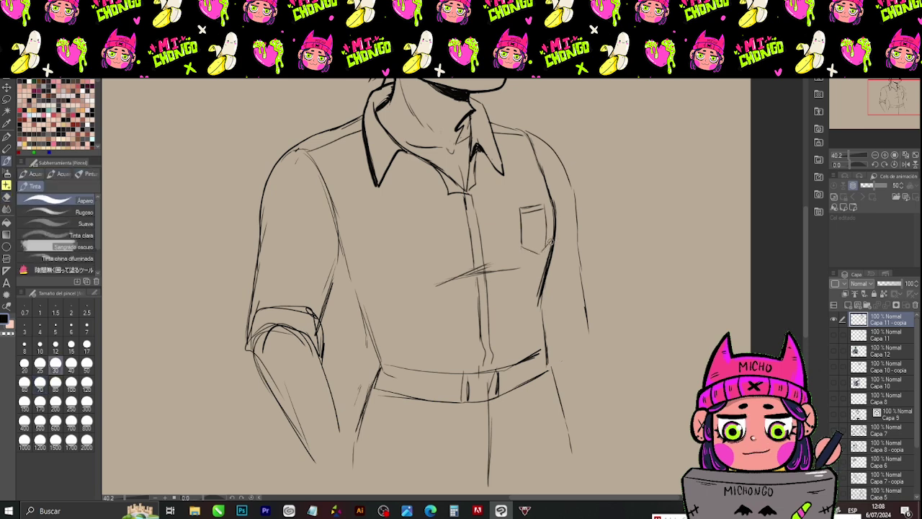
- Erase the pocket's outer edge and inner top line, and extend its top edge to the torso contour
key(e)
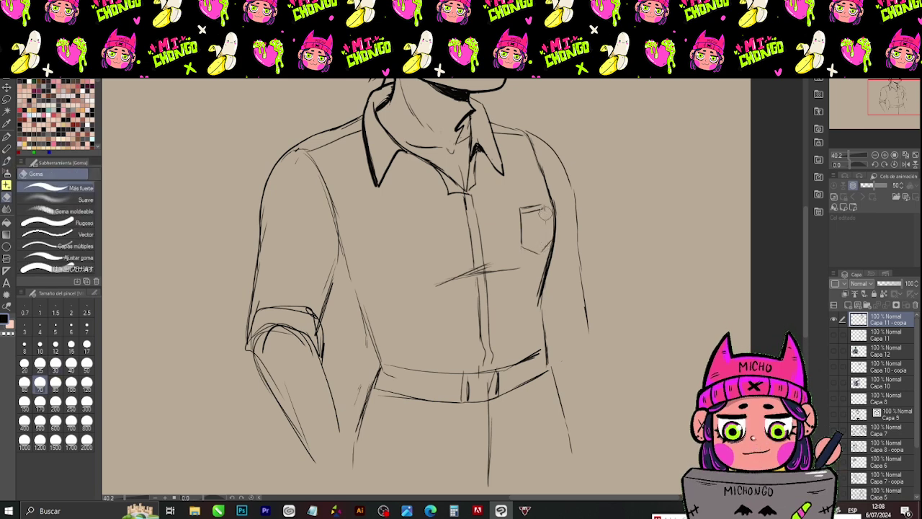
key(b)
mouse_move(542, 220)
mouse_down()
mouse_move(549, 210)
mouse_move(541, 208)
mouse_up()
key(e)
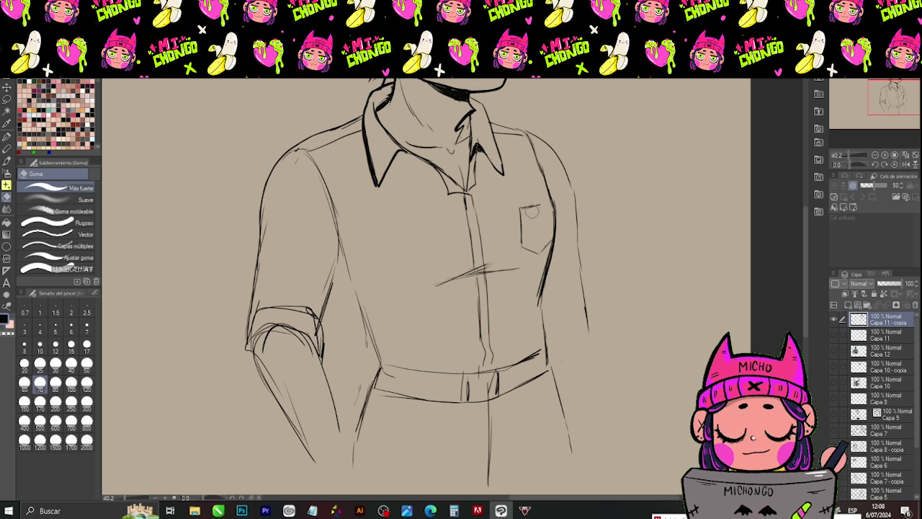
key(p)
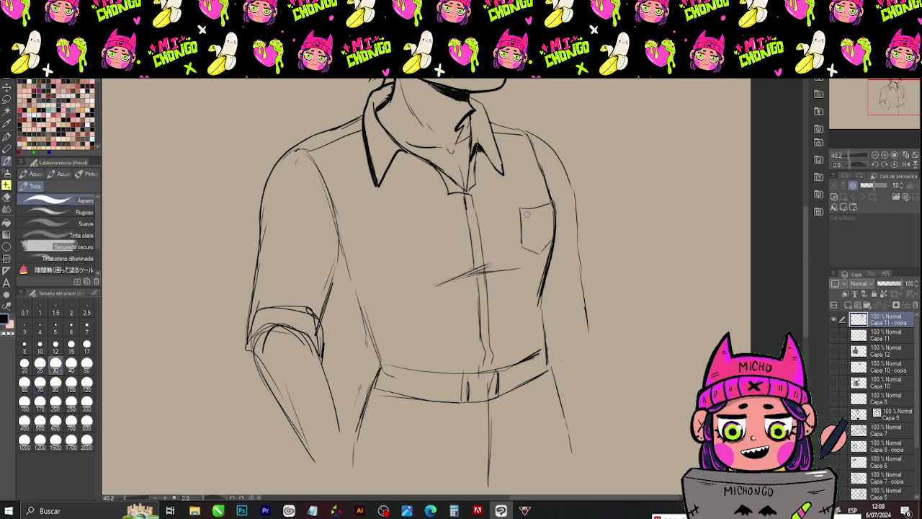
- Redraw the chest pocket with a rounded bottom, a higher top edge and a hem line just beneath it
key(e)
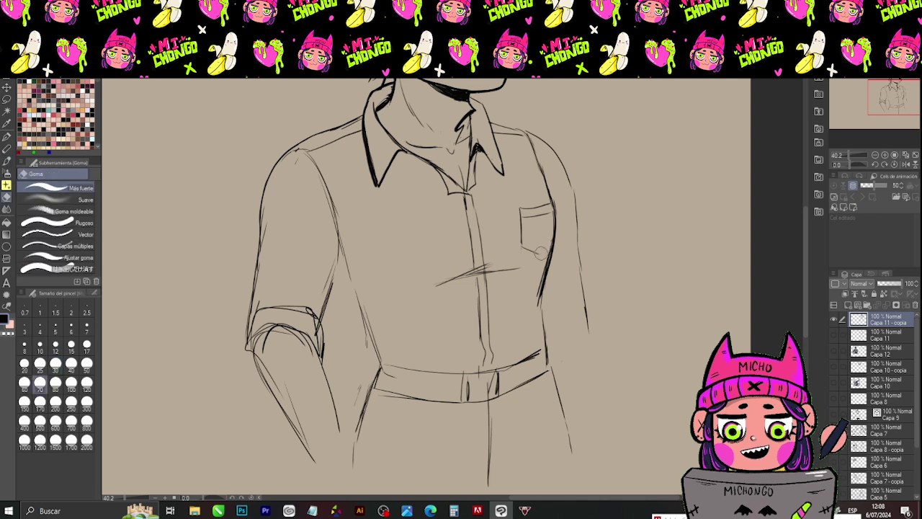
key(p)
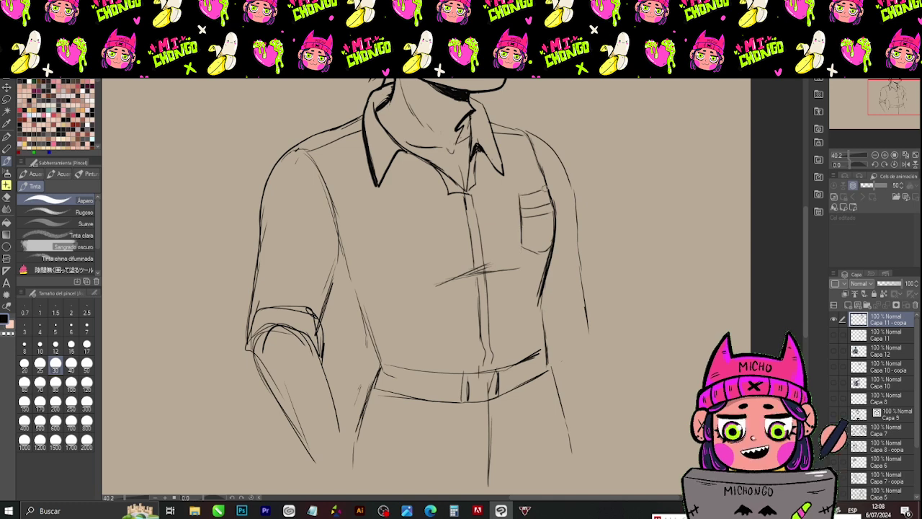
key(e)
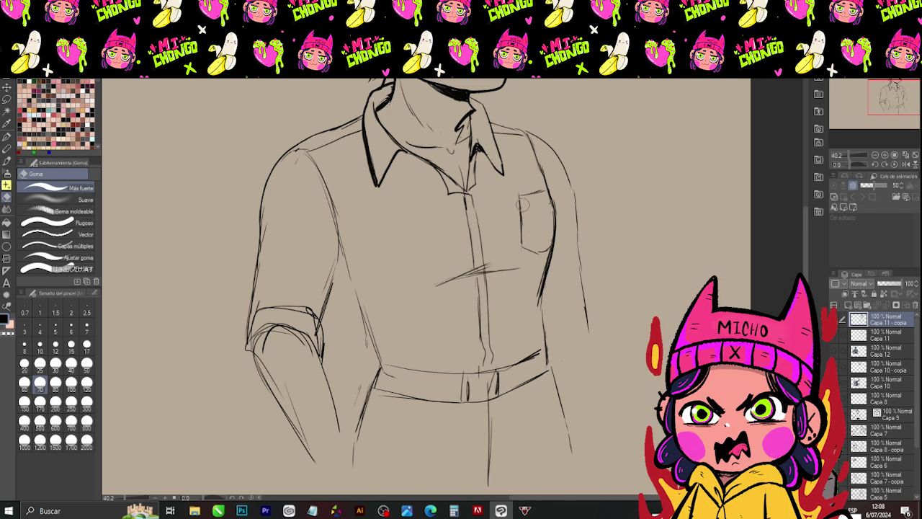
key(b)
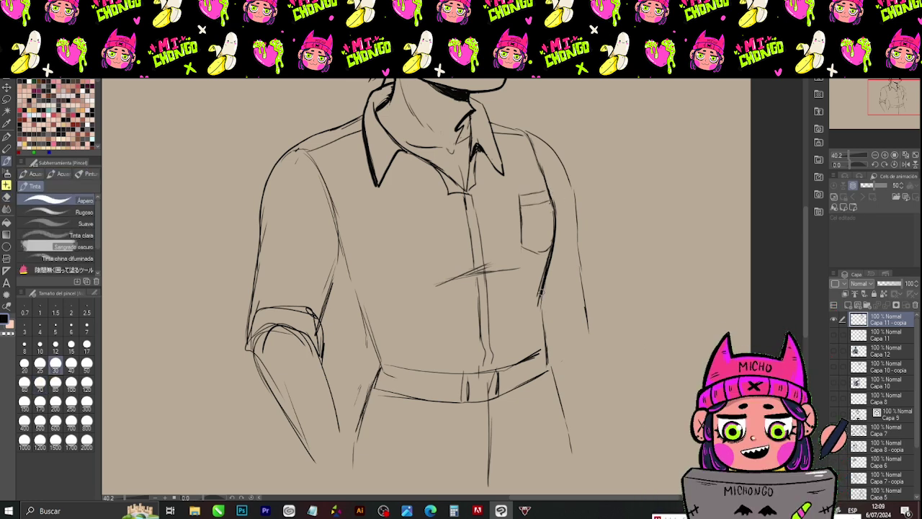
- Ink the far waist contour down to the belt and draw small round buttons along the placket
drag(541, 289, 547, 363)
drag(466, 199, 469, 205)
drag(481, 290, 484, 295)
- Erase part of the lower placket edge and draw short slanted fold creases across it above the waistband
key(e)
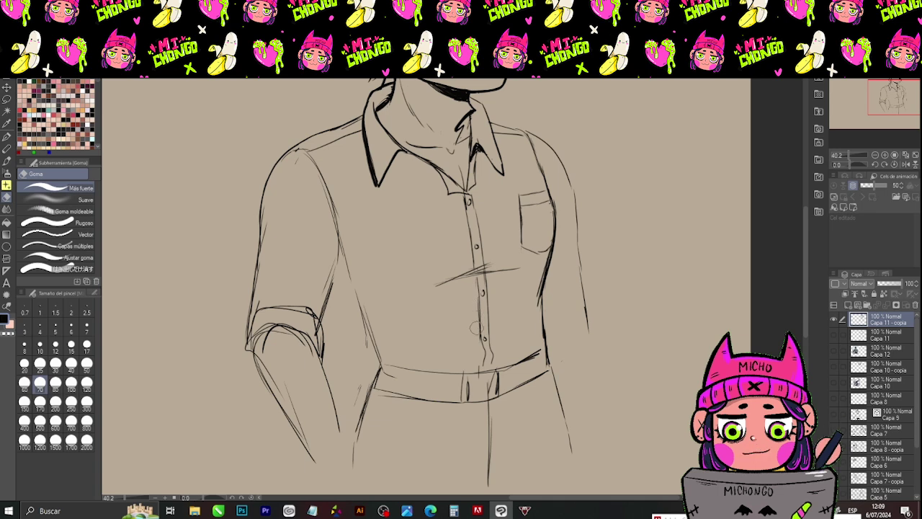
key(p)
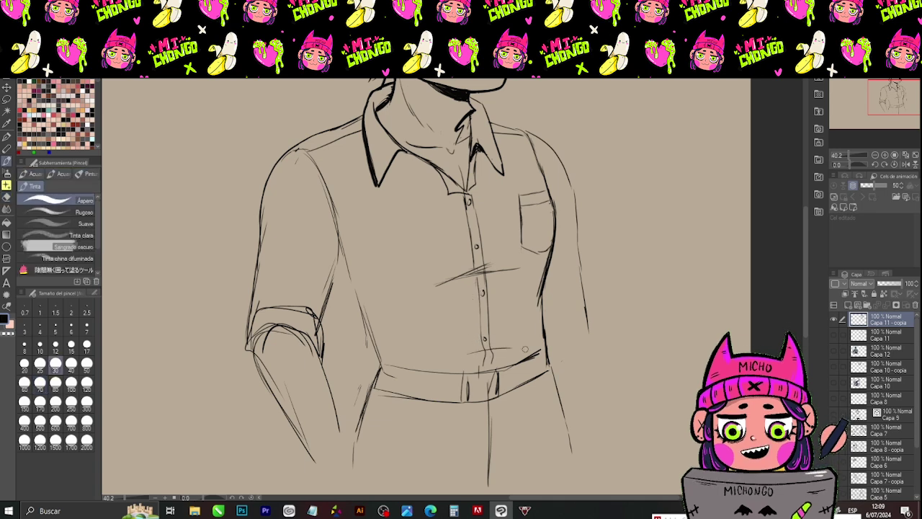
drag(512, 323, 472, 350)
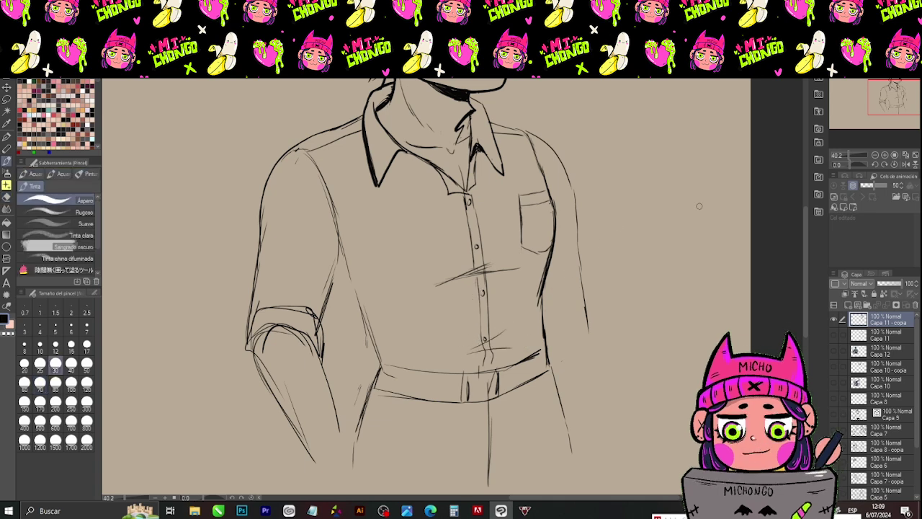
- Replace the rough near-side torso guide with a bolder contour curving from the armpit to the waistband
scroll(699, 206, up, 5)
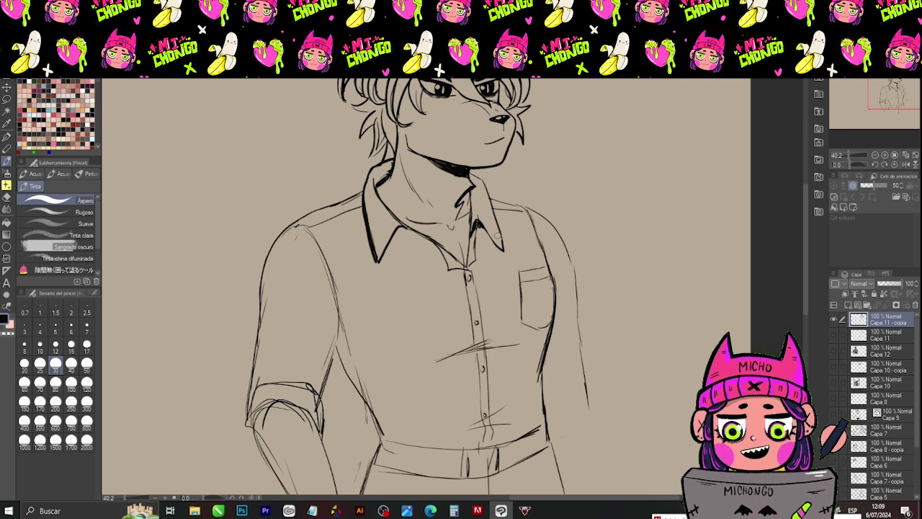
key(e)
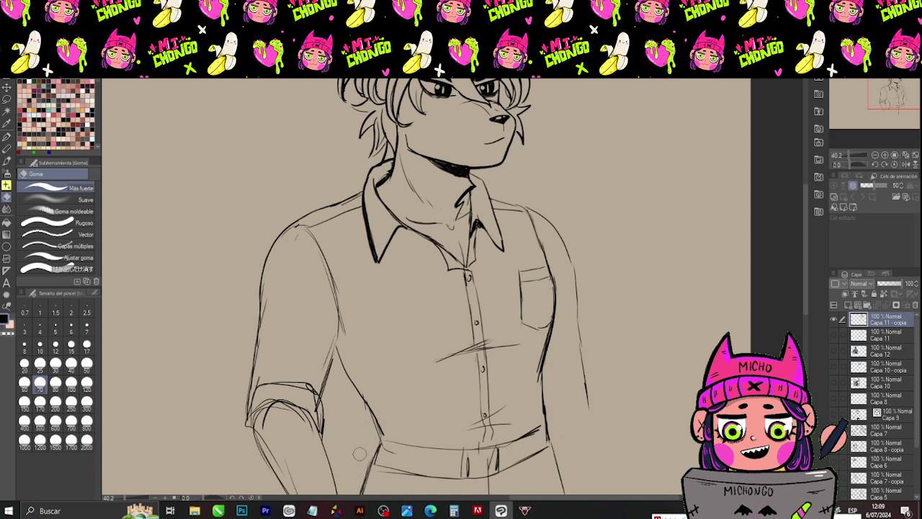
key(b)
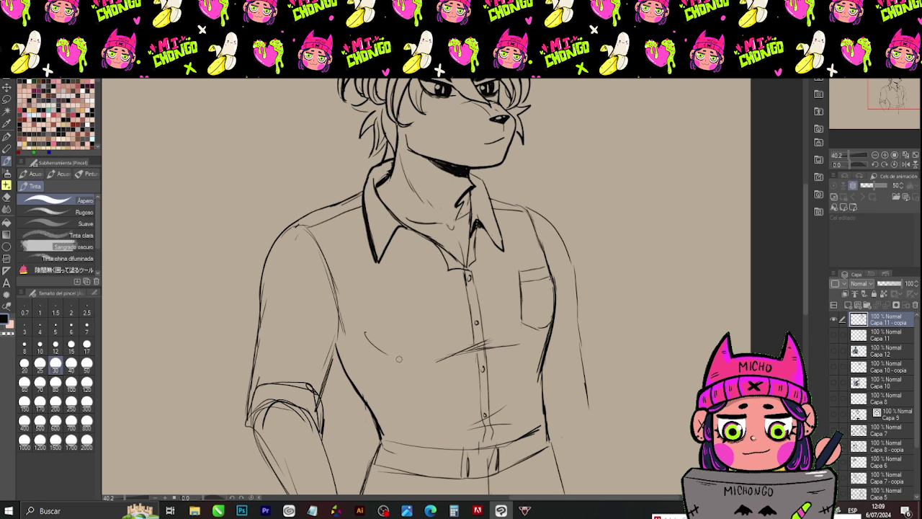
key(e)
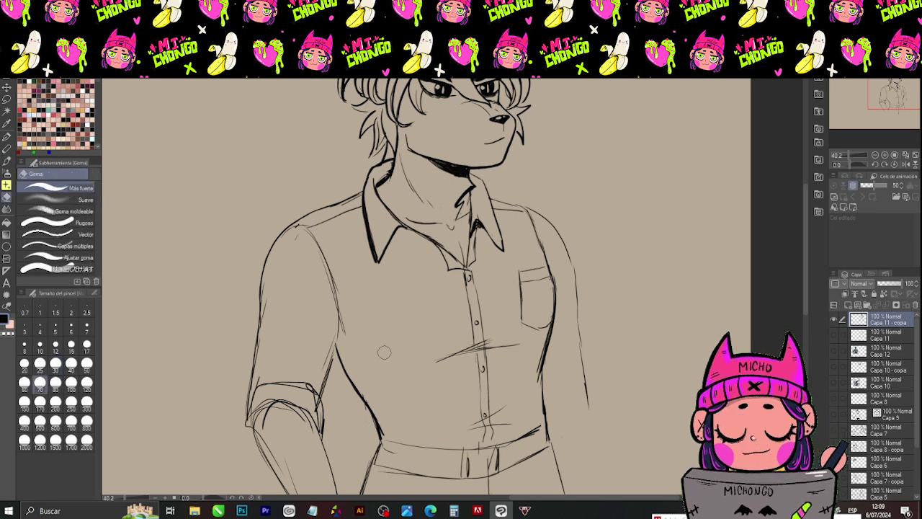
- Add short fold creases to the near upper sleeve and ink a thicker shoulder contour from the collar down the outer arm
key(b)
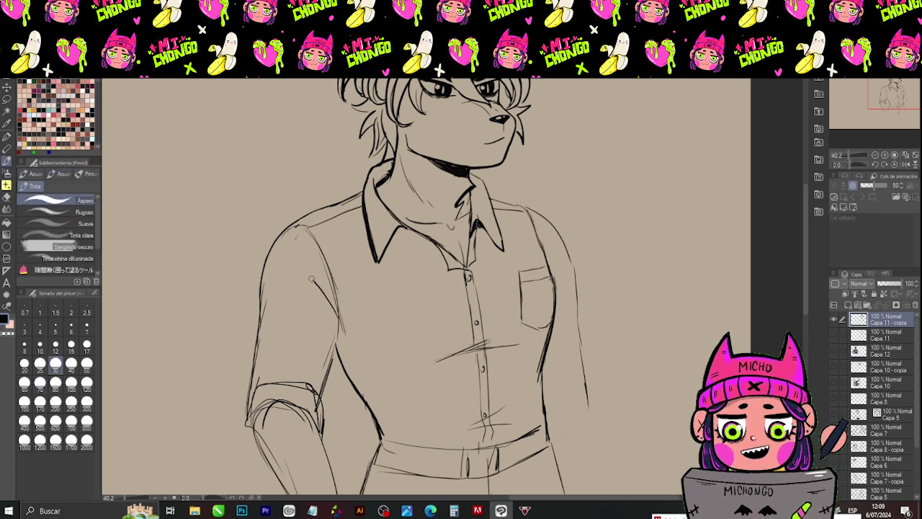
drag(874, 102, 868, 101)
key(e)
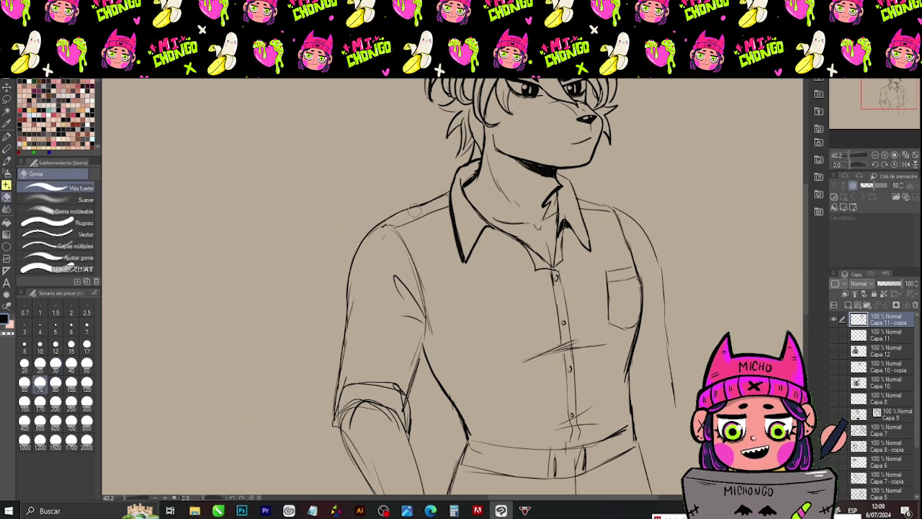
key(b)
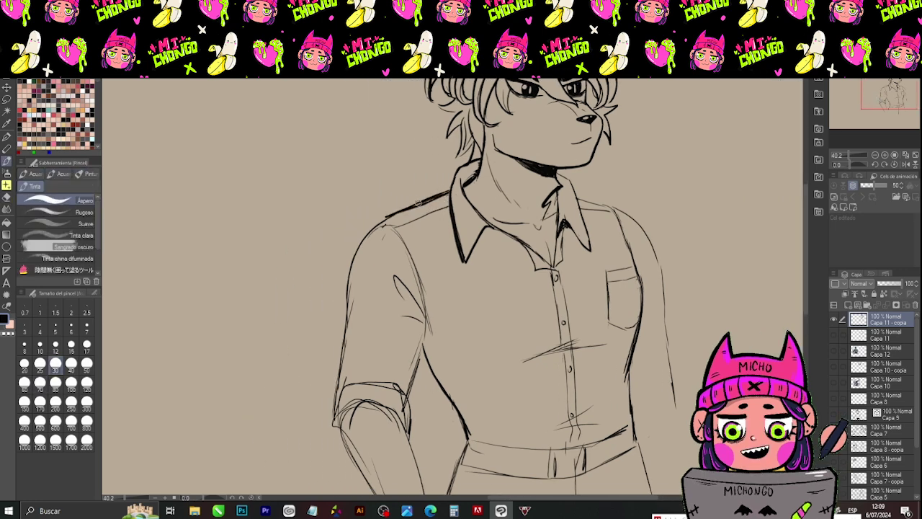
key(e)
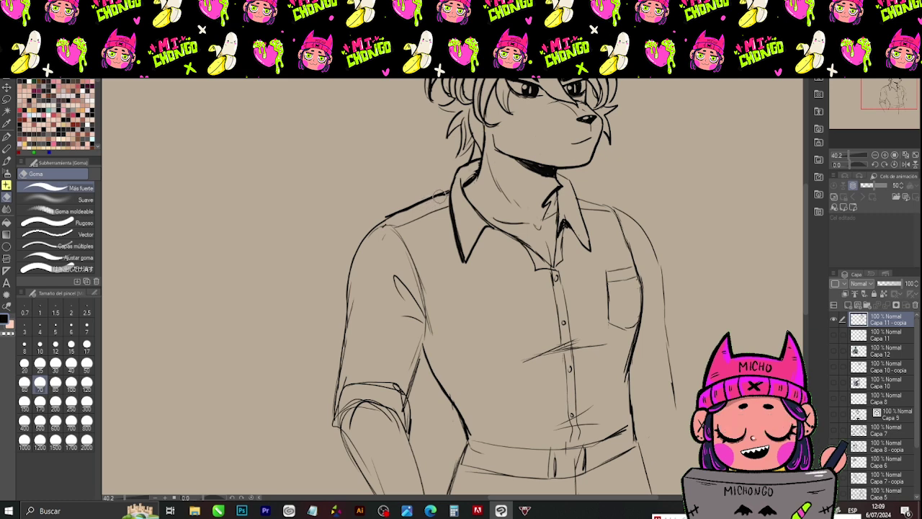
key(b)
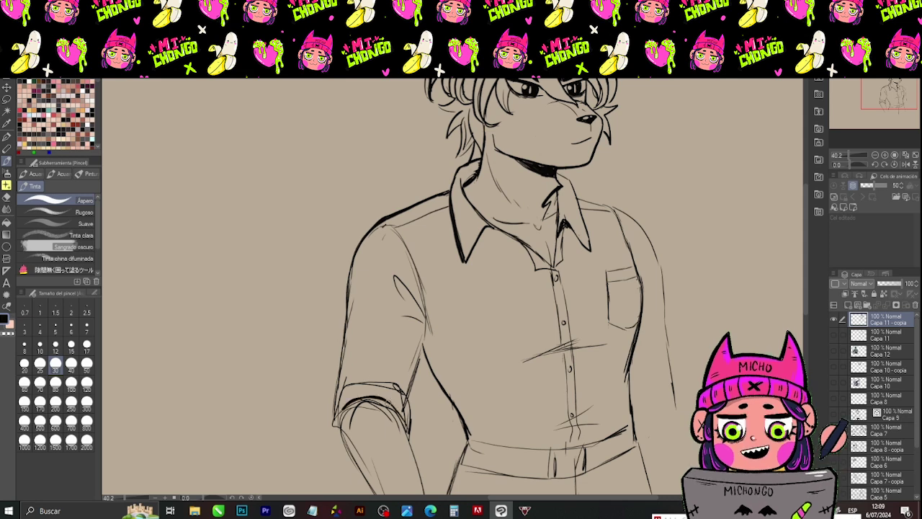
- Erase the rough lines inside the near rolled cuff and ink the sleeve's inner edge down into the cuff
key(e)
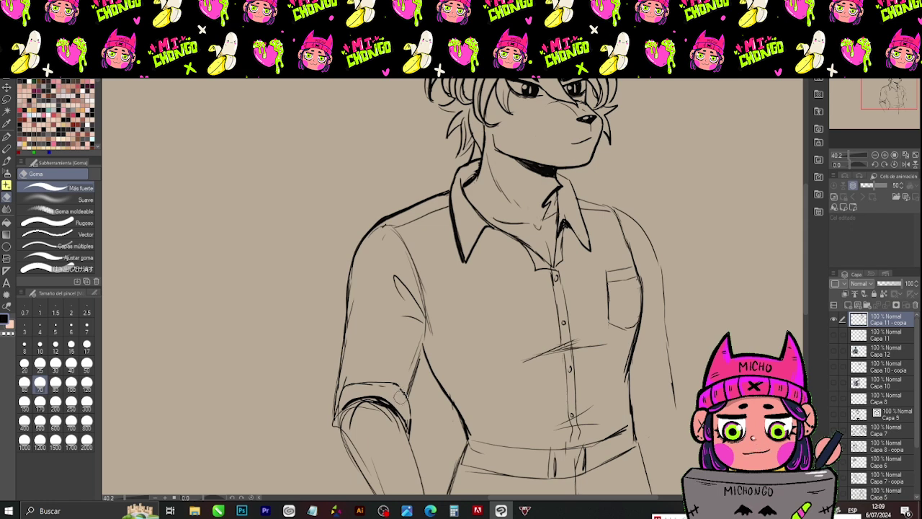
key(p)
drag(420, 358, 409, 392)
key(e)
drag(414, 352, 416, 361)
- Redraw the near sleeve's outer edge bulging over the rolled cuff and ink the cuff's outer edge
key(p)
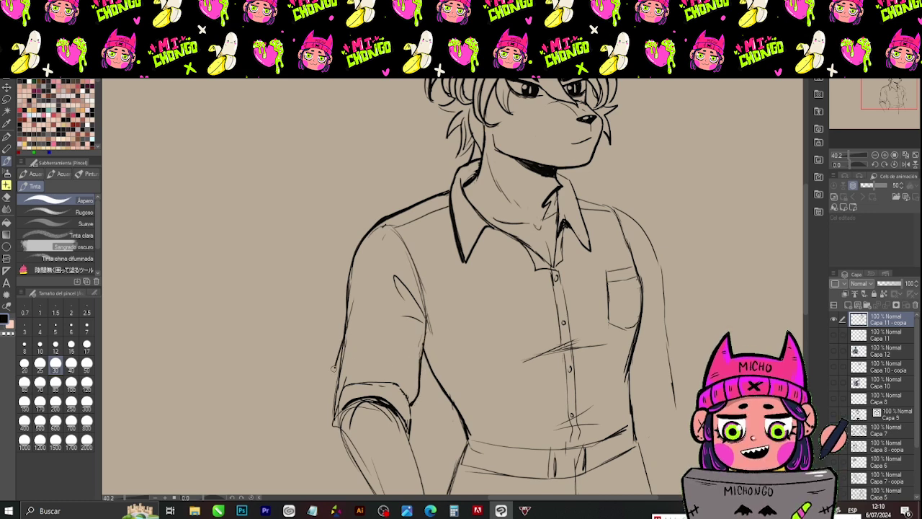
key(e)
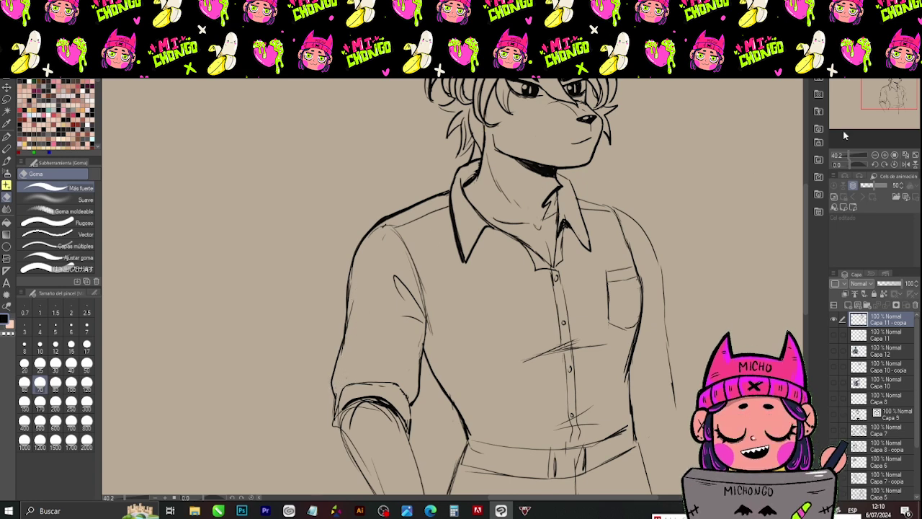
drag(878, 99, 880, 105)
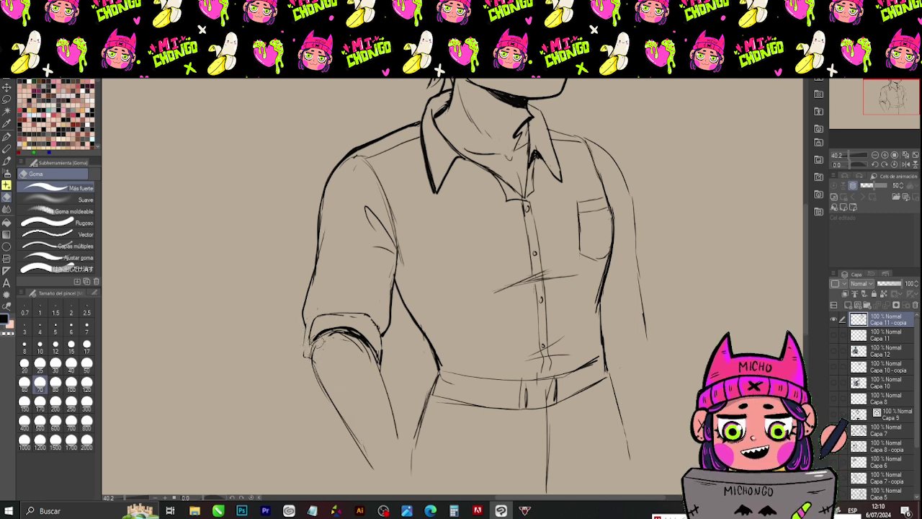
key(b)
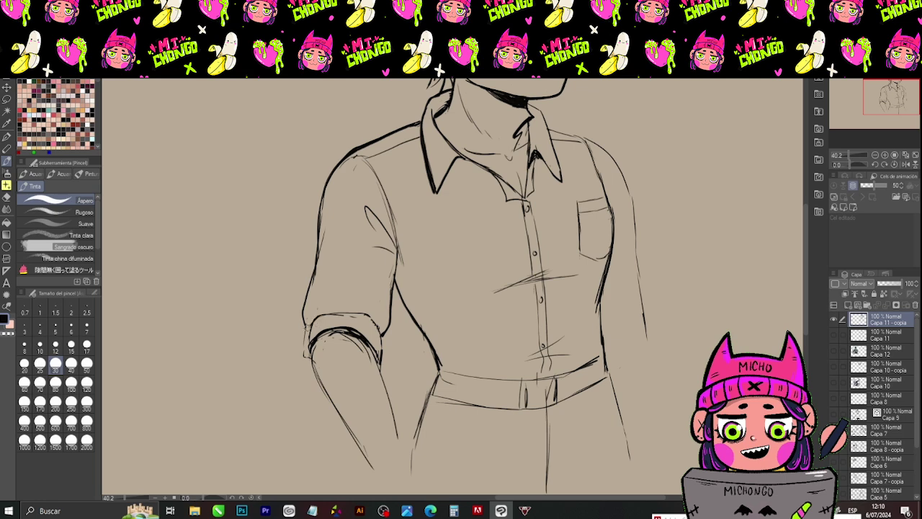
- Erase the stray lines under the near cuff opening and ink the forearm's outer contour more boldly
key(e)
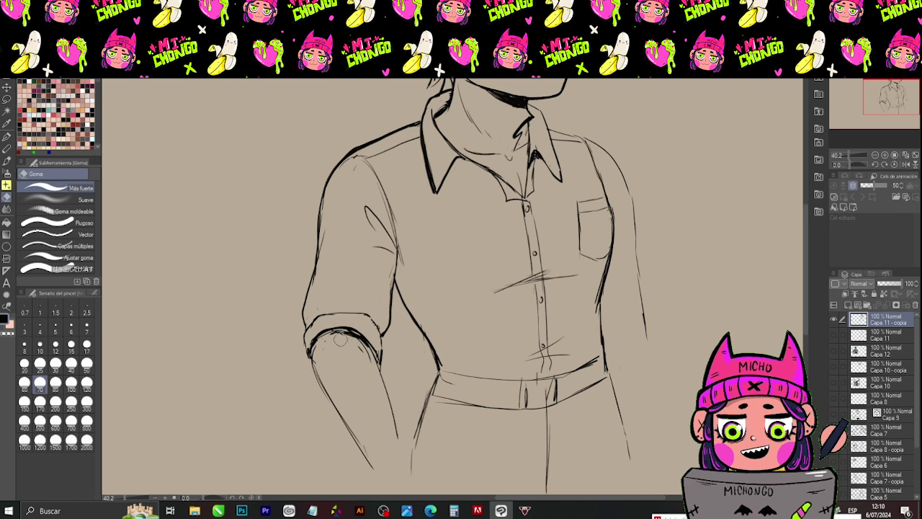
key(b)
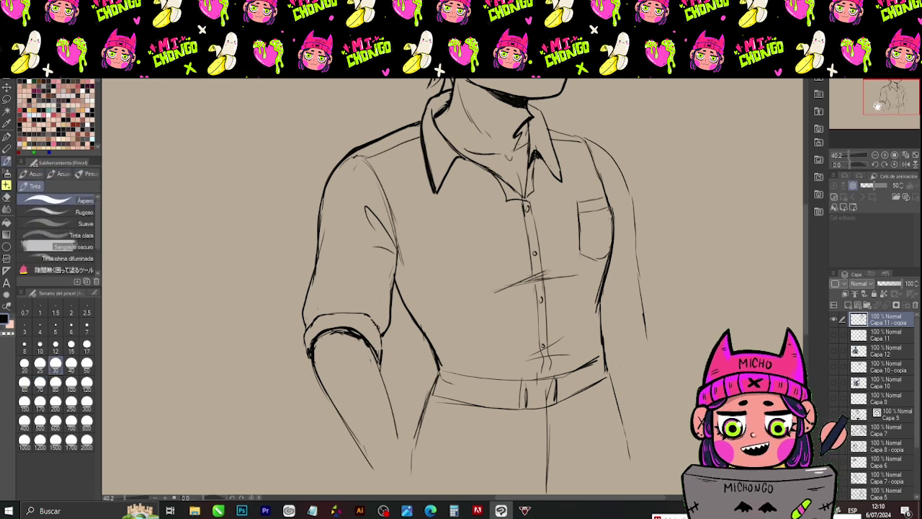
- Clean the near armhole seam down to a single thin line and add fold lines to the rolled cuff
drag(881, 107, 884, 103)
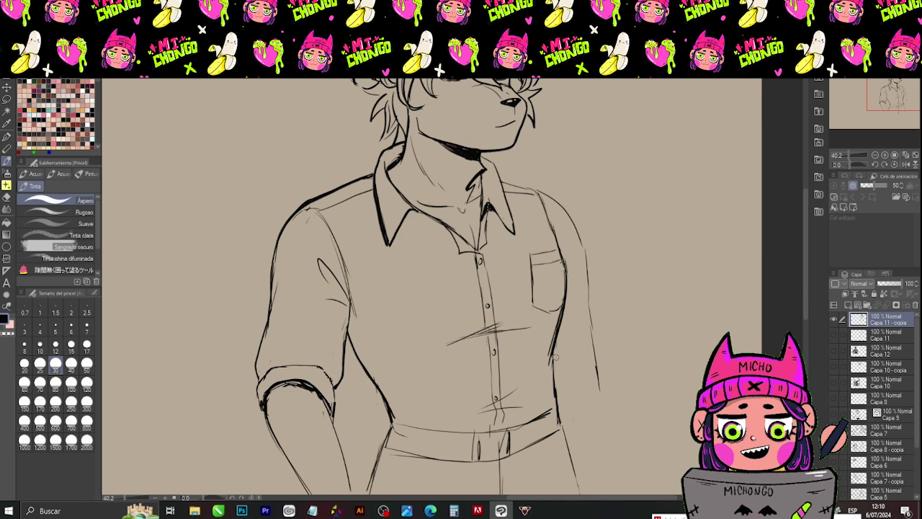
key(e)
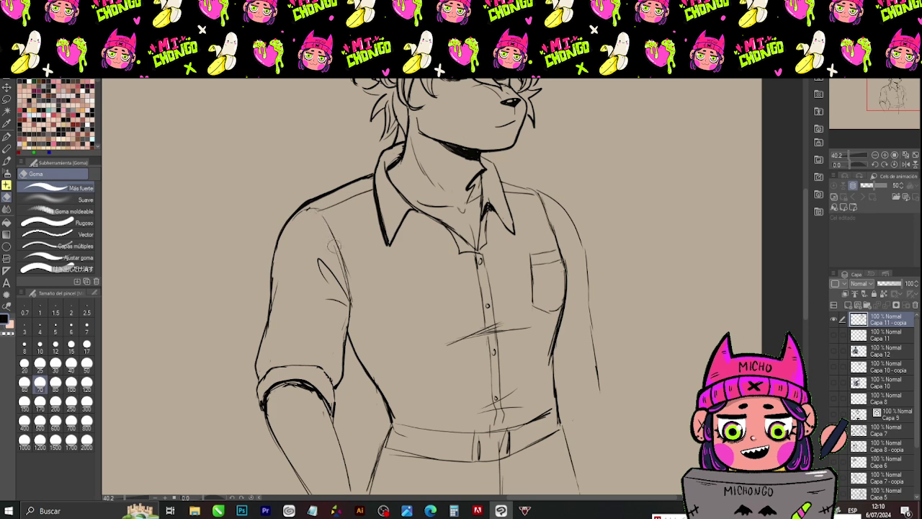
key(p)
mouse_move(327, 219)
mouse_down()
mouse_move(355, 273)
mouse_move(352, 302)
mouse_move(328, 228)
mouse_up()
key(e)
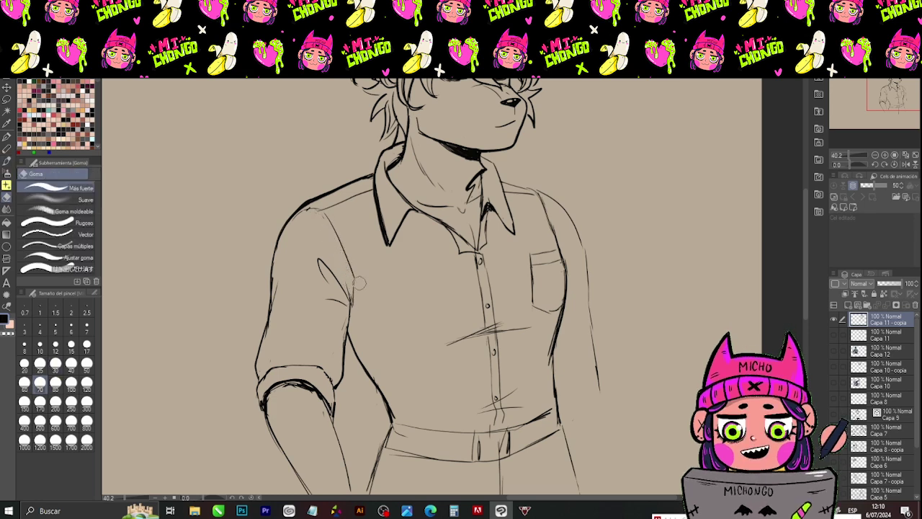
key(p)
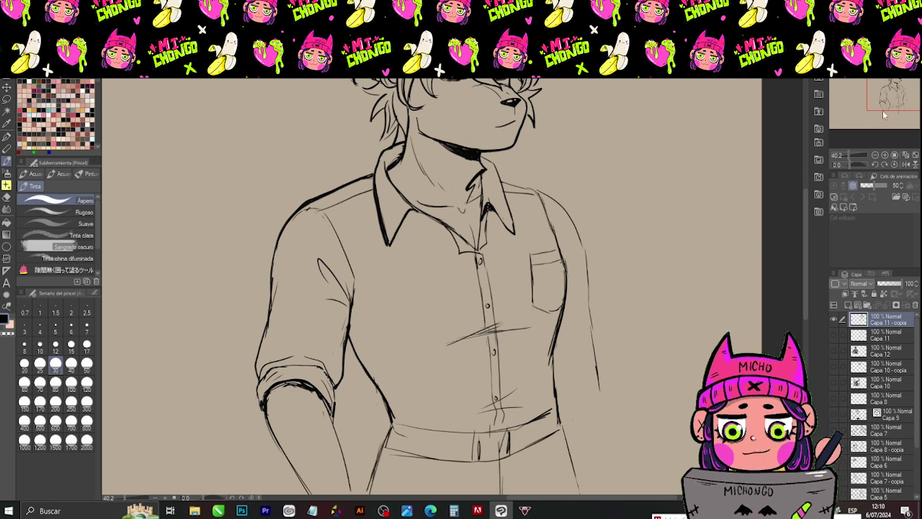
- Erase the rough upper waistband guide and ink a bolder curved top edge across the waist
drag(891, 92, 892, 98)
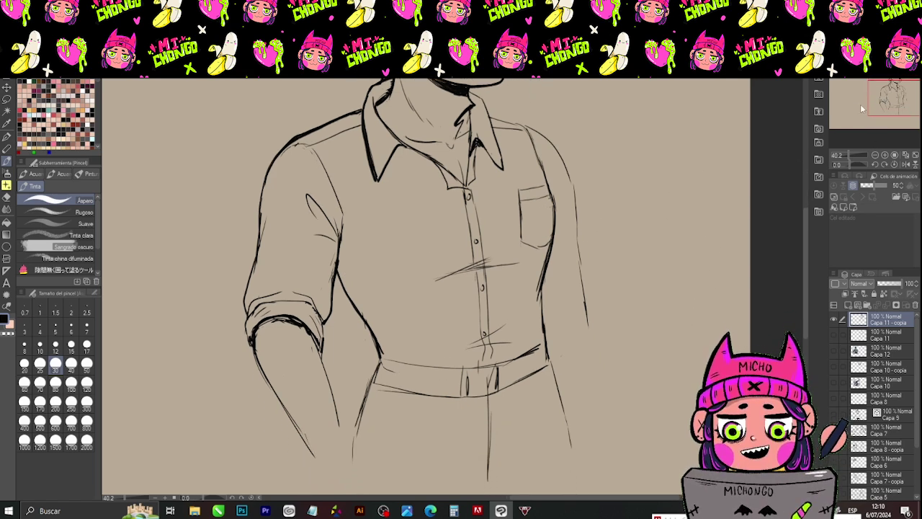
scroll(442, 383, down, 2)
key(e)
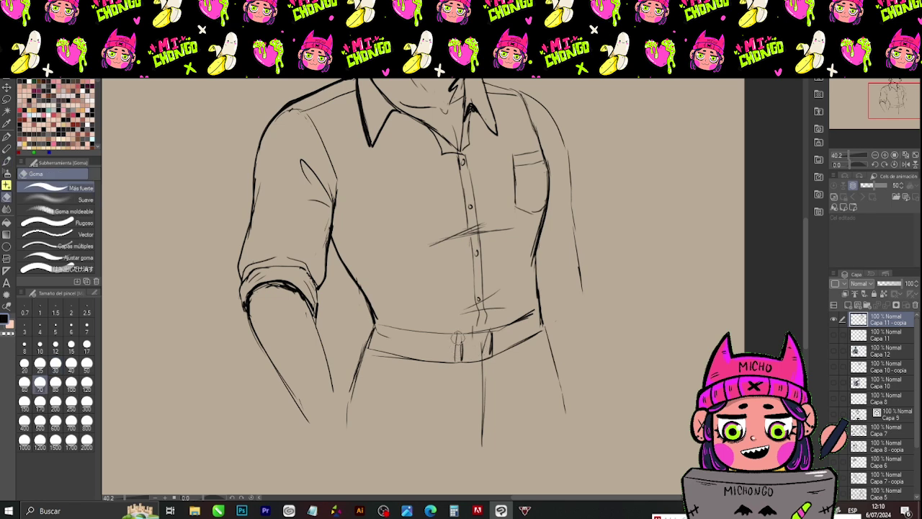
mouse_move(497, 333)
mouse_down()
mouse_move(456, 328)
mouse_move(516, 321)
mouse_up()
key(b)
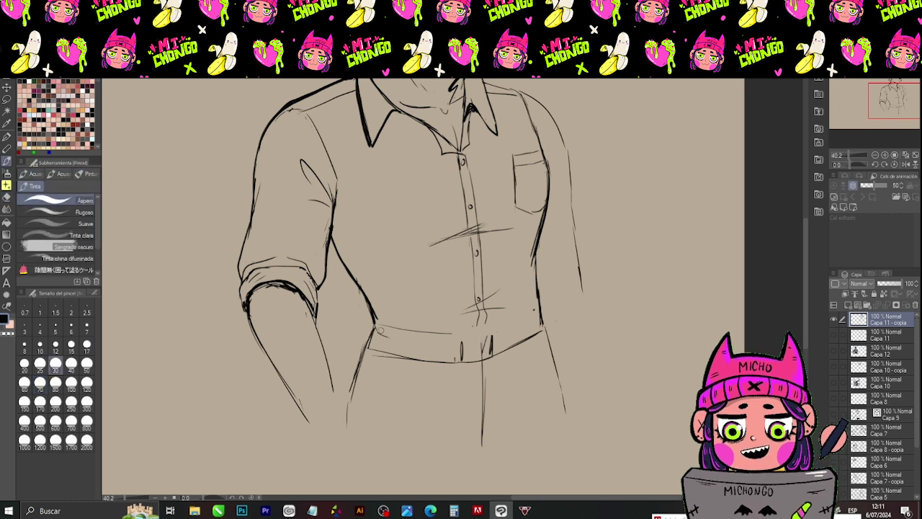
mouse_move(375, 329)
mouse_down()
mouse_move(504, 329)
mouse_move(542, 317)
mouse_up()
key(e)
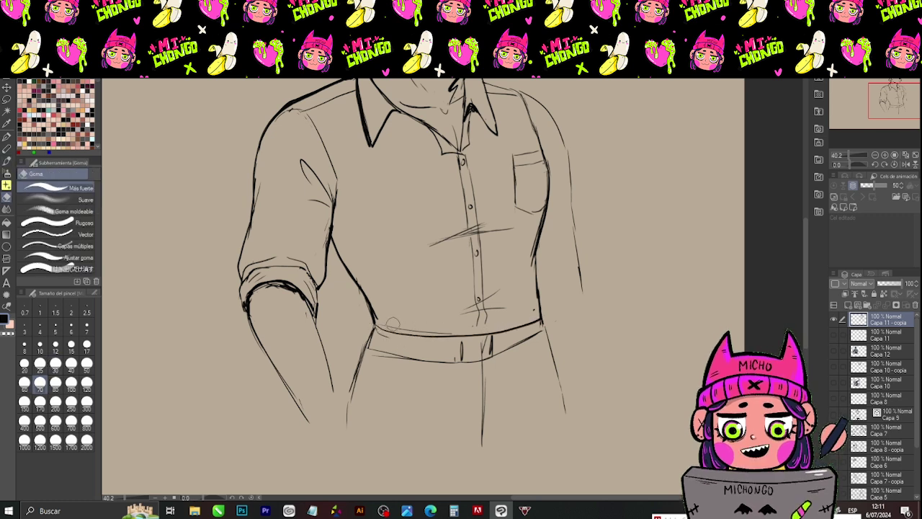
drag(385, 324, 420, 329)
key(ctrl+z)
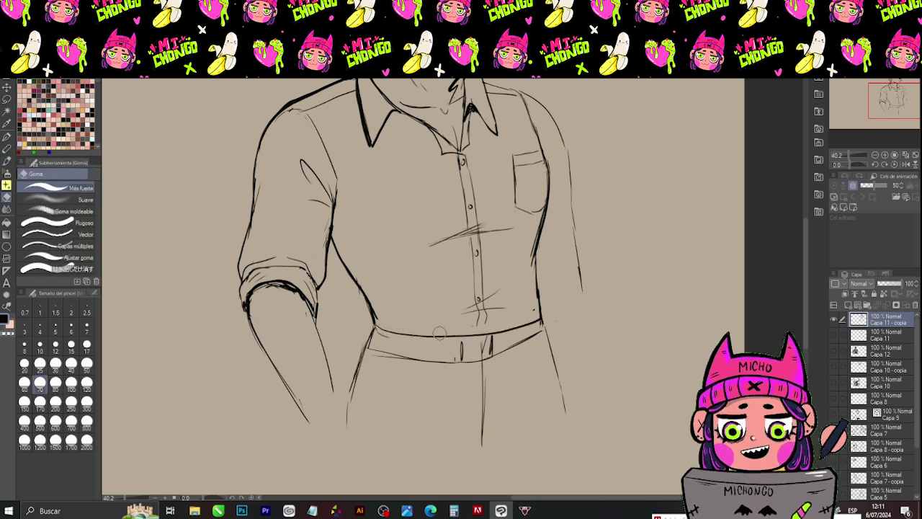
- Ink the waistband's near end, thin out the rough hip lines below it and add a thin line just inside that end
key(b)
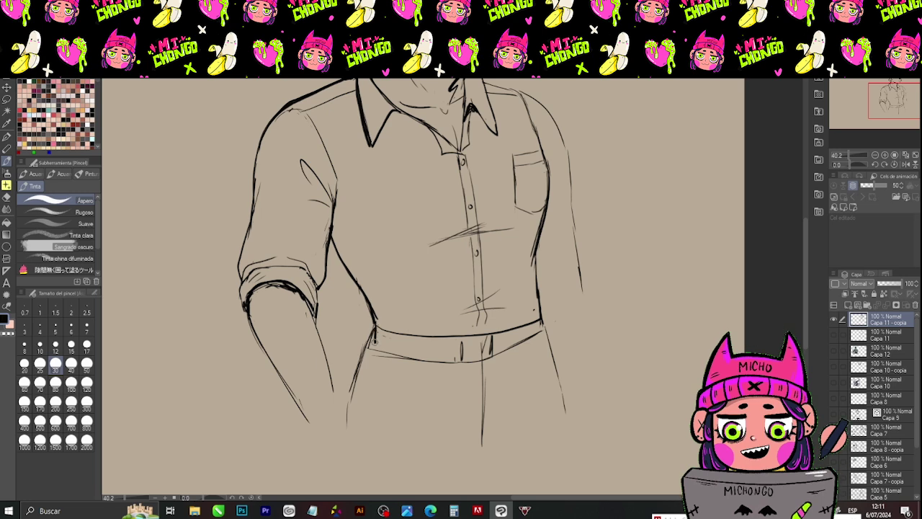
mouse_move(376, 345)
mouse_down()
mouse_move(352, 404)
mouse_move(372, 329)
mouse_move(351, 396)
mouse_move(358, 364)
mouse_up()
key(e)
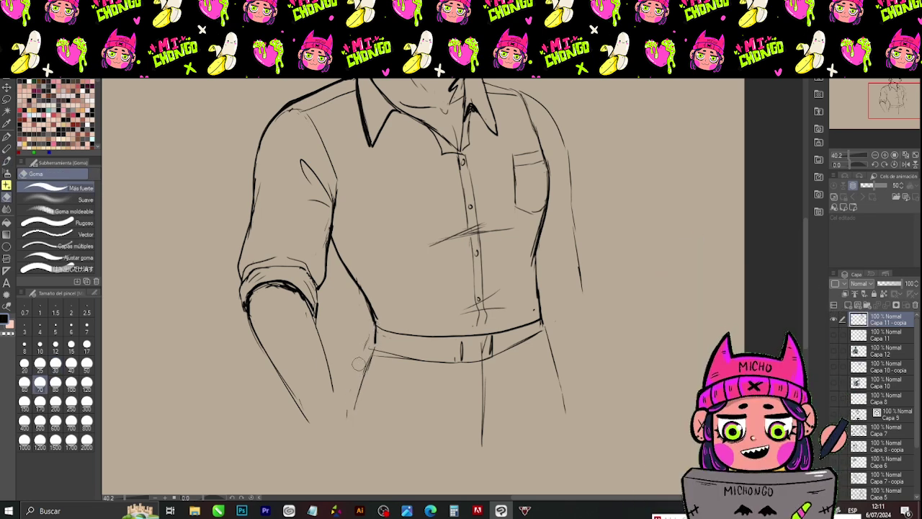
key(b)
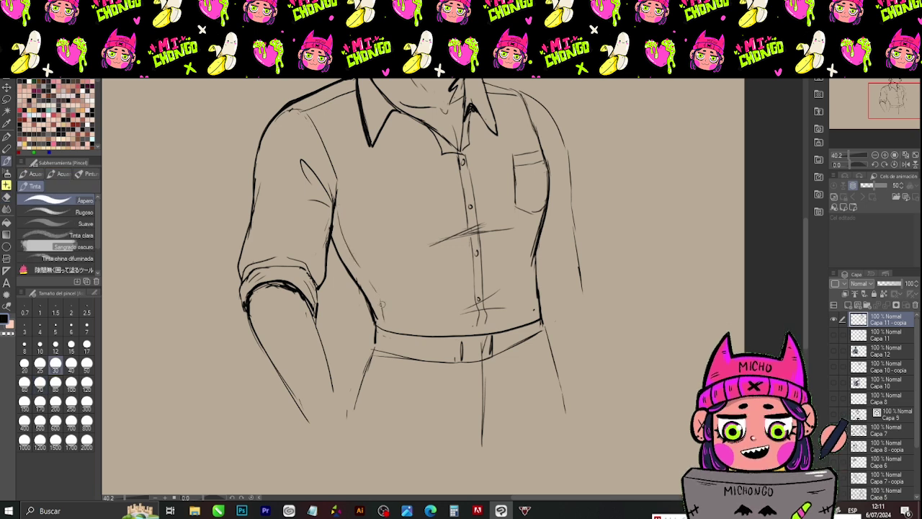
- Redraw the two central belt loops at full waistband height and ink a bolder curved bottom edge on the waistband
key(e)
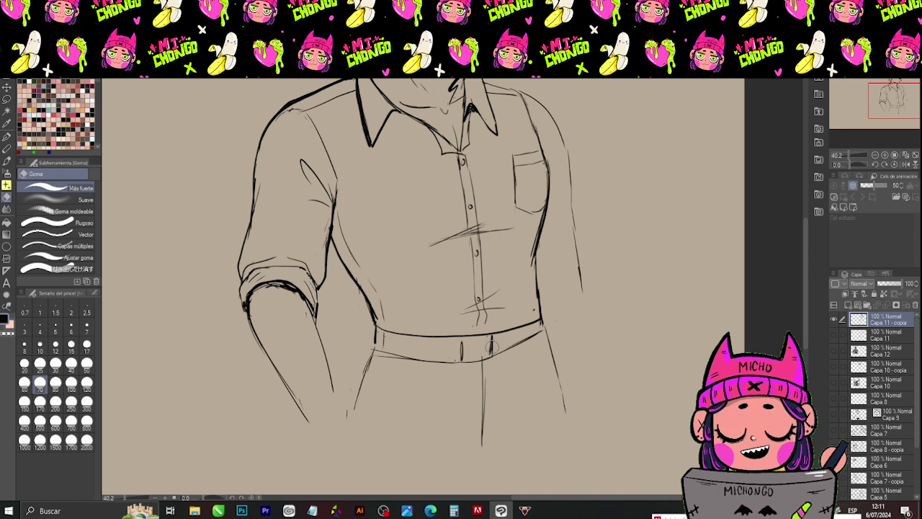
key(b)
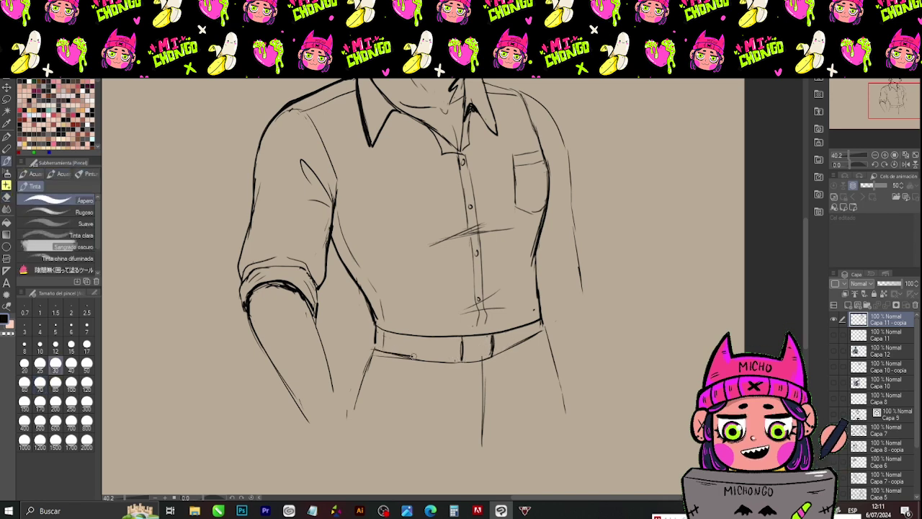
drag(445, 361, 534, 346)
key(e)
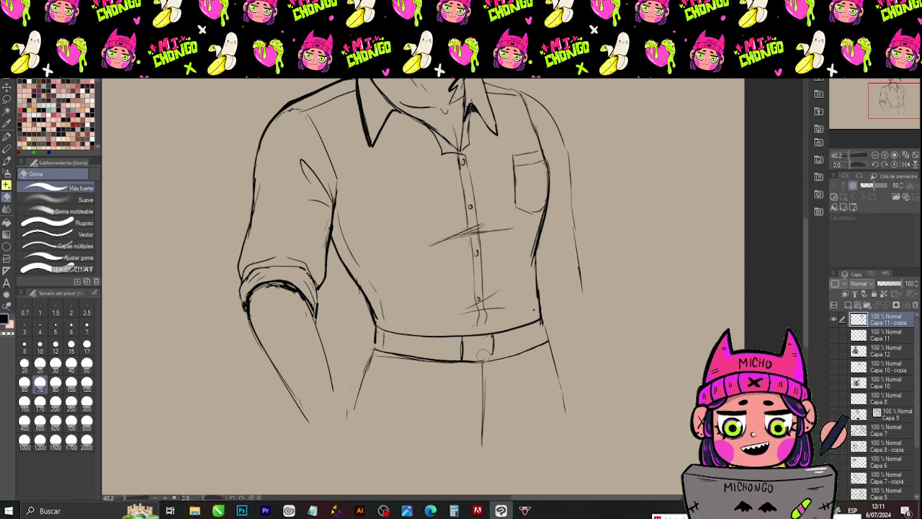
key(p)
mouse_move(494, 341)
mouse_down()
mouse_move(494, 357)
mouse_move(495, 342)
mouse_move(460, 360)
mouse_up()
key(e)
- Close the waistband's far end with a bold line and redraw the far torso contour from the waist down to the waistband
key(p)
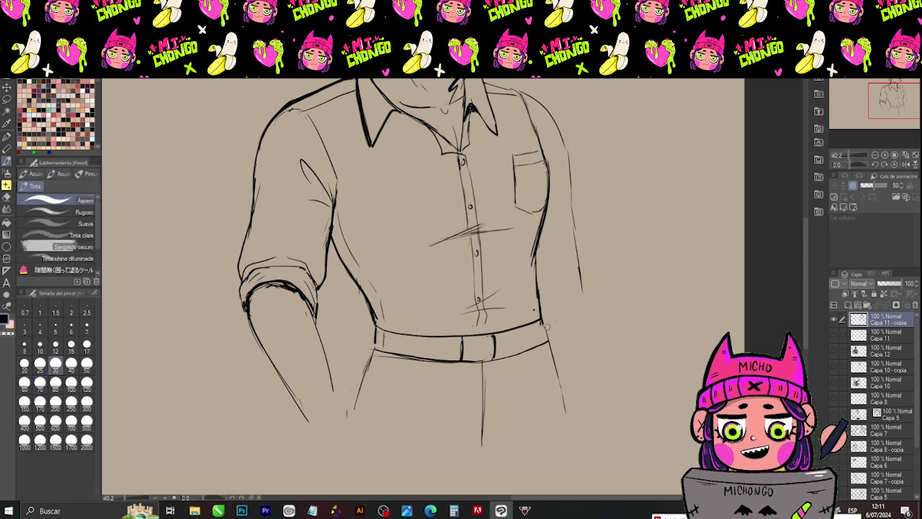
key(e)
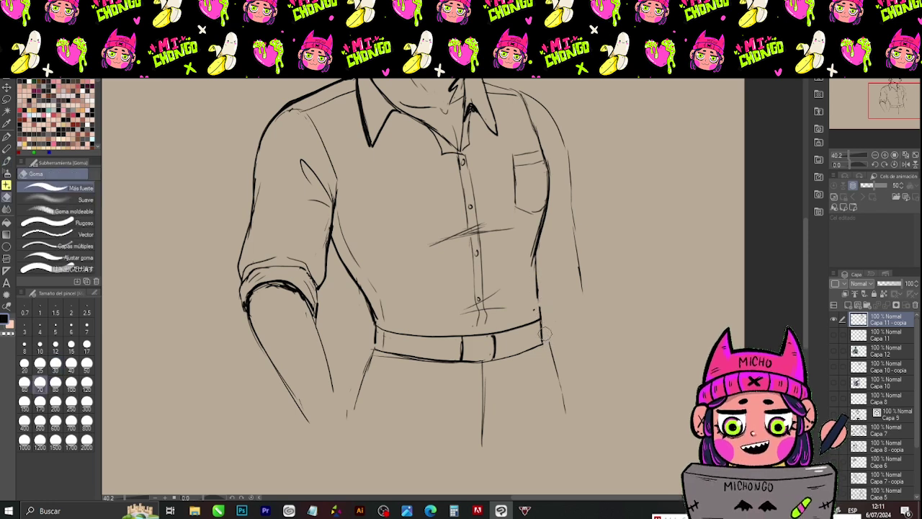
key(p)
key(b)
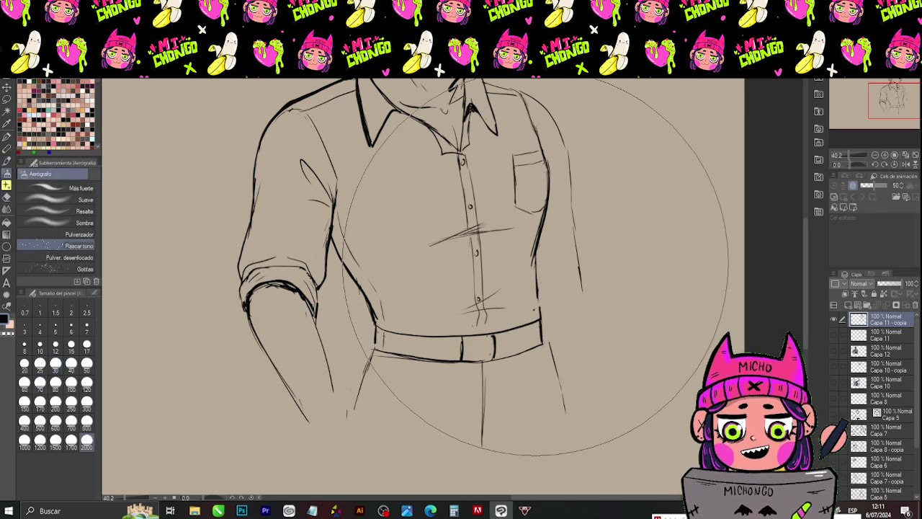
drag(541, 265, 550, 278)
key(b)
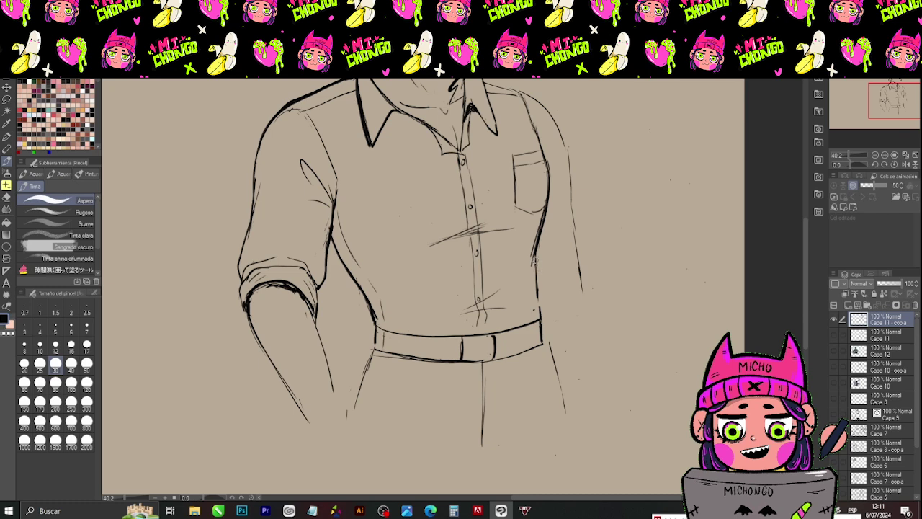
mouse_move(535, 261)
mouse_down()
mouse_move(541, 311)
mouse_move(536, 283)
mouse_up()
key(e)
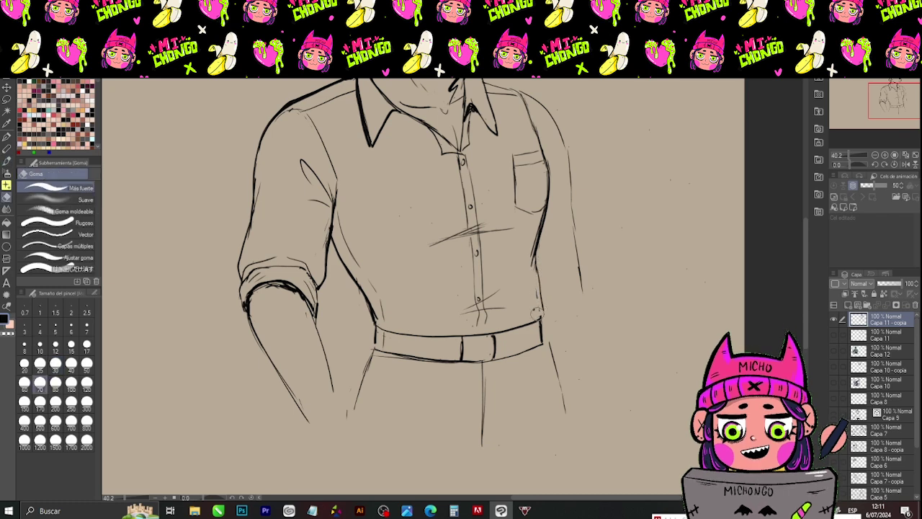
drag(537, 314, 539, 300)
key(b)
drag(536, 260, 543, 316)
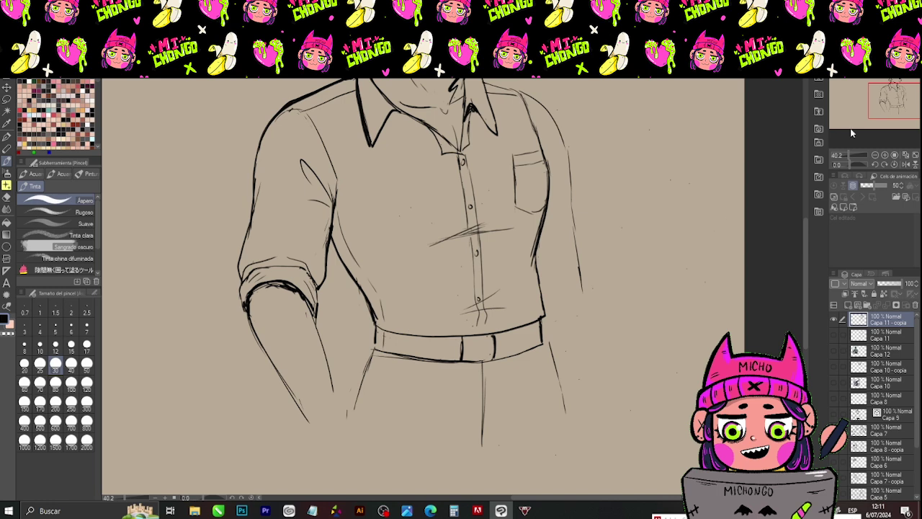
- Ink a thicker far shoulder line from the collar to the armhole and clean up its end
mouse_move(850, 130)
mouse_down()
mouse_move(883, 112)
mouse_move(879, 104)
mouse_up()
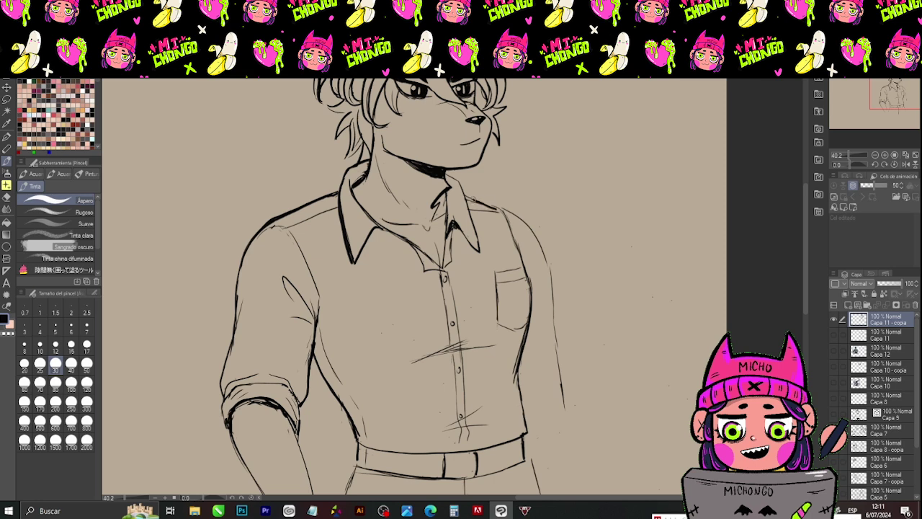
key(e)
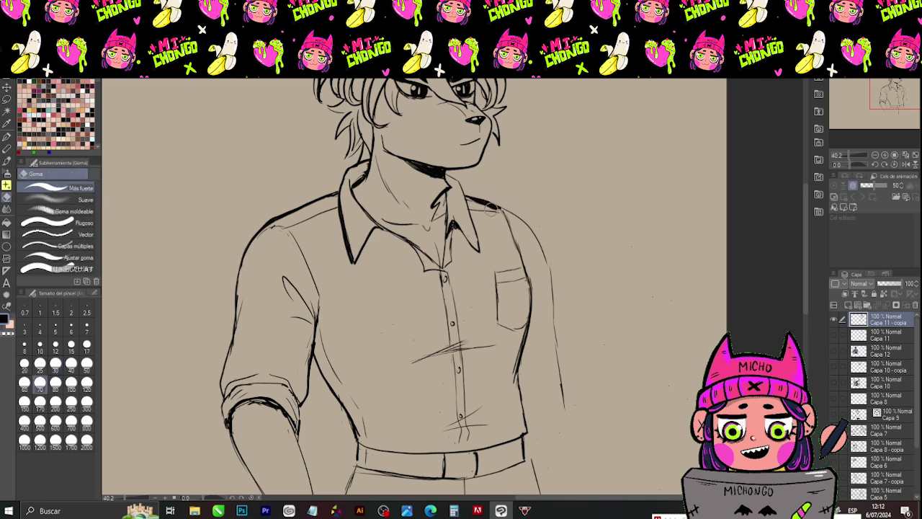
key(b)
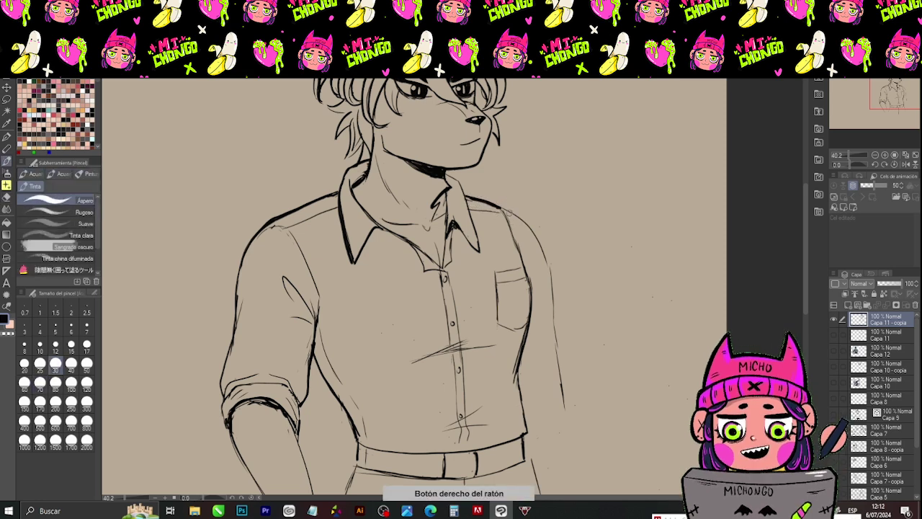
- Ink the far armhole seam down past the pocket and the far sleeve's outer edge from the shoulder downward
drag(500, 207, 529, 274)
drag(517, 239, 529, 322)
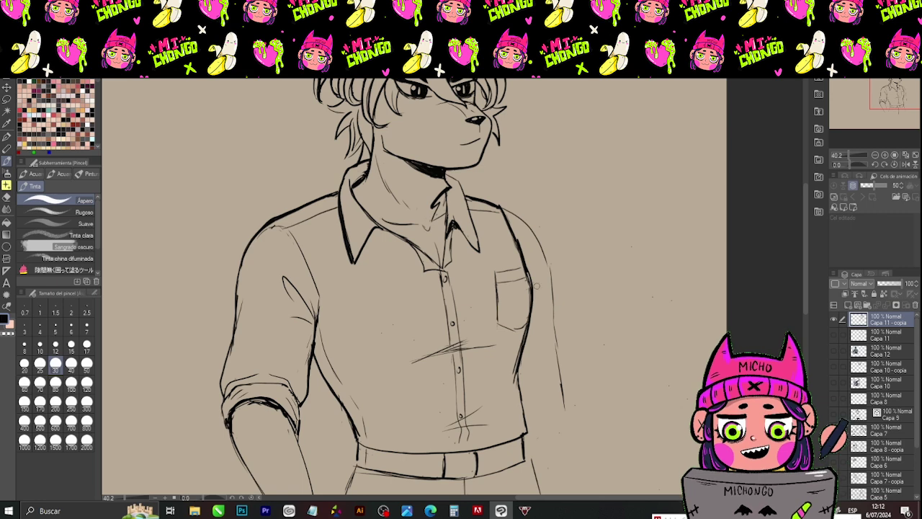
drag(528, 225, 567, 432)
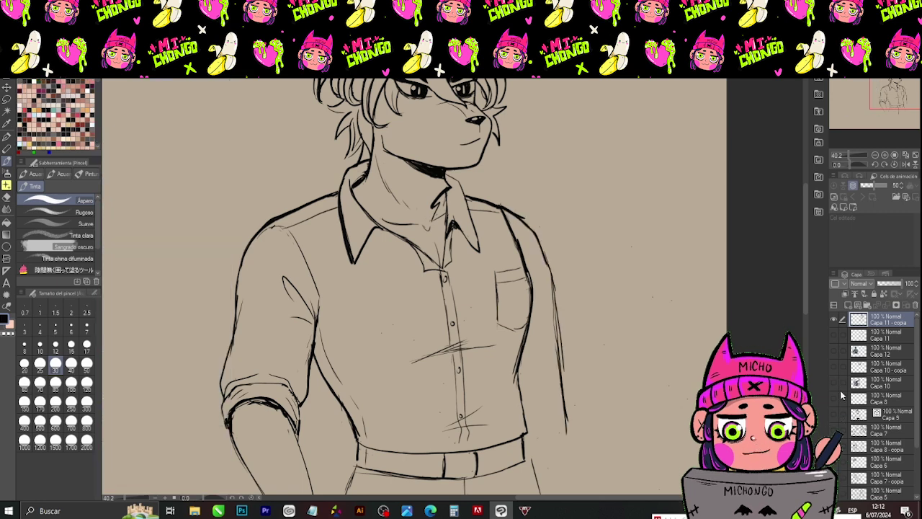
- Move the wolf line art layer over to the left part of the canvas, leaving empty space beside it
click(834, 415)
click(835, 415)
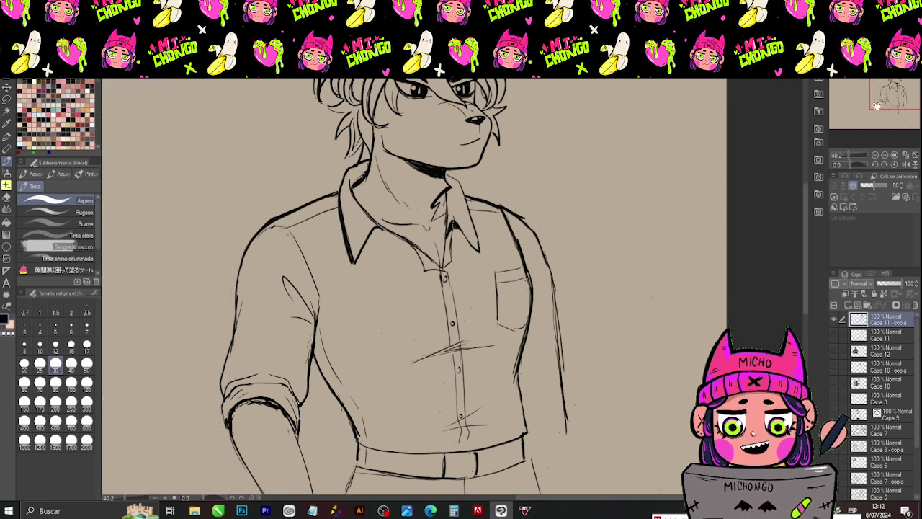
drag(876, 99, 877, 89)
drag(850, 157, 846, 158)
click(849, 160)
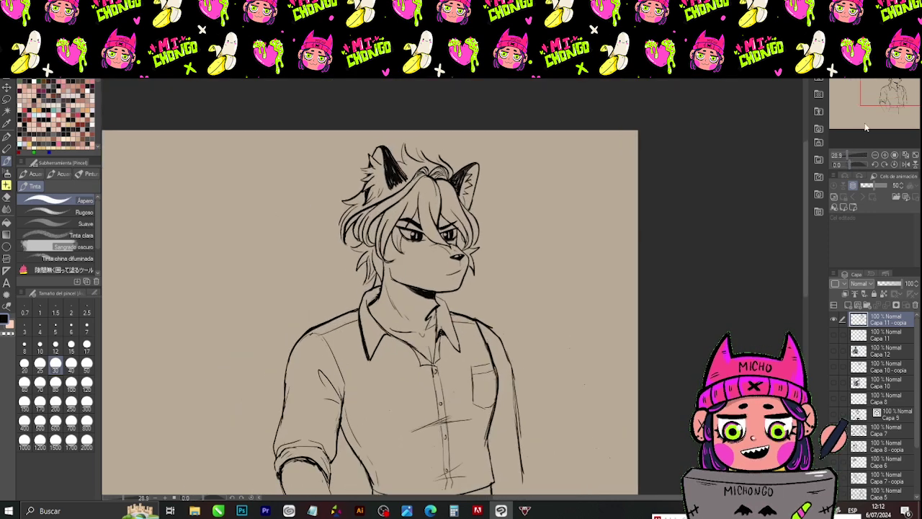
click(882, 96)
drag(882, 95, 879, 98)
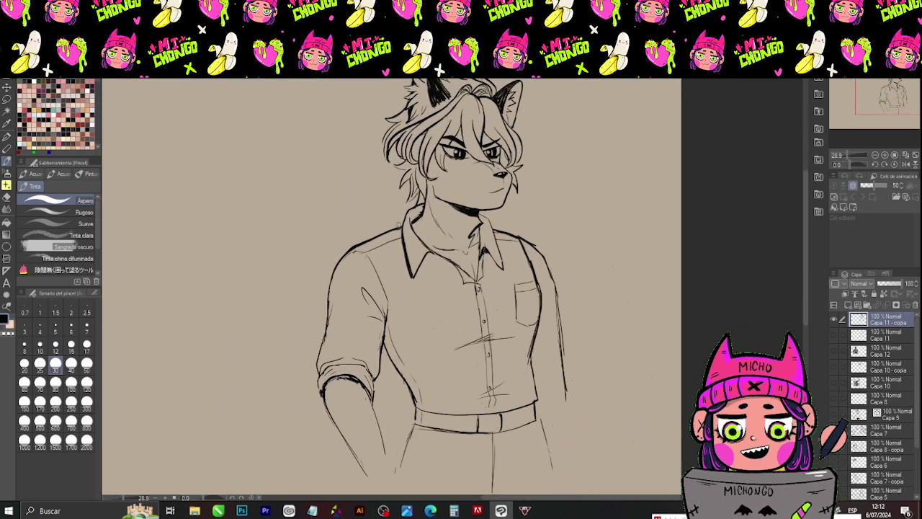
click(7, 85)
drag(461, 167, 283, 155)
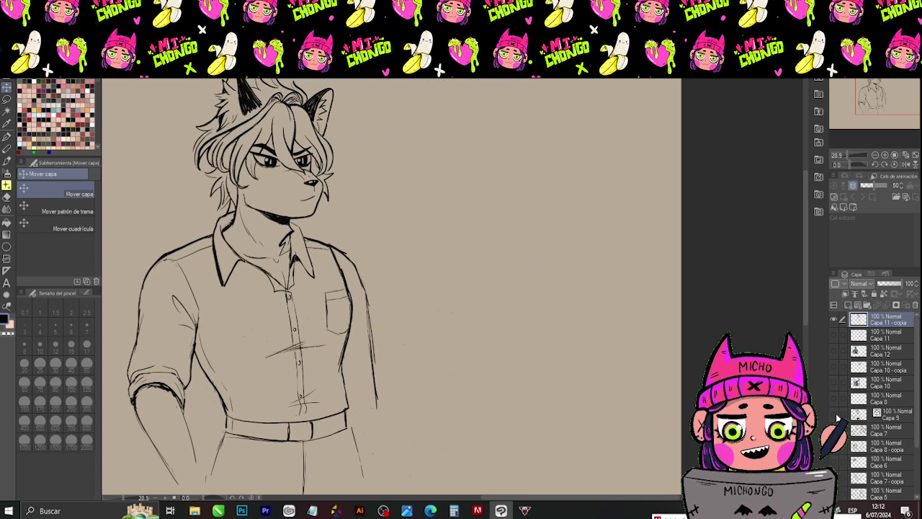
- Show the original human sketch on layer Capa 11 and move it to the right, clear of the wolf drawing
click(834, 414)
click(834, 415)
click(834, 367)
click(836, 366)
click(834, 336)
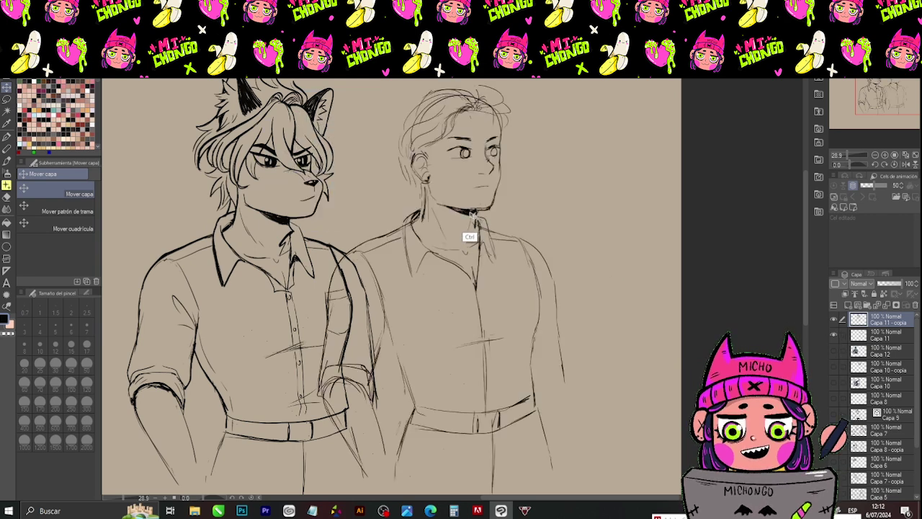
drag(476, 237, 549, 214)
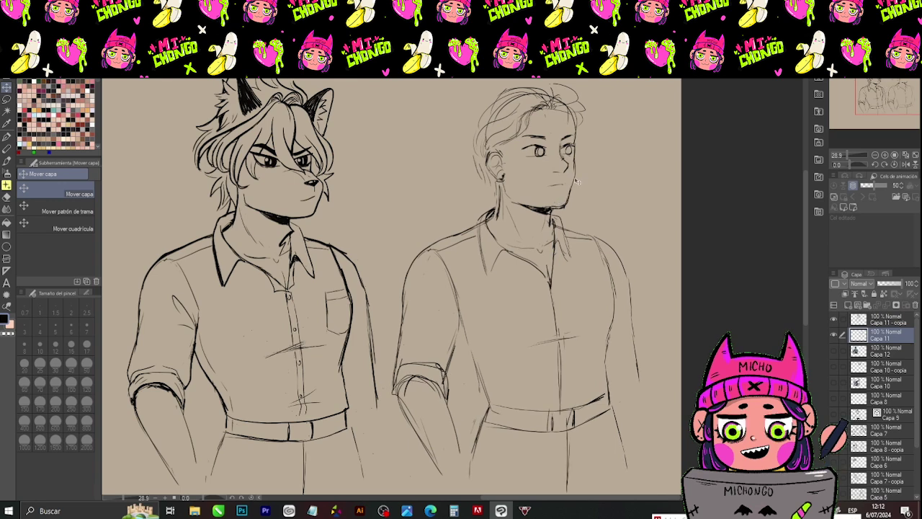
key(b)
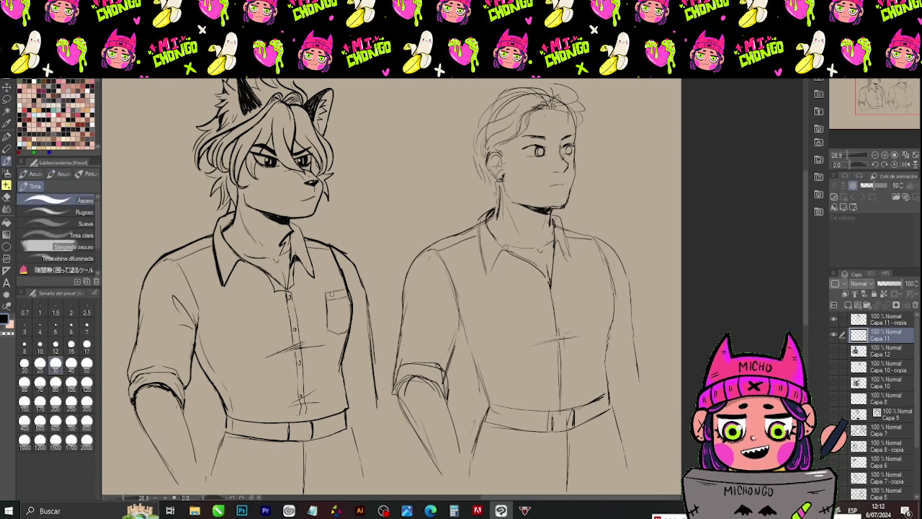
- Hide the human sketch on layer Capa 11 and move the wolf line art back toward the right part of the canvas
mouse_move(334, 239)
mouse_down()
mouse_move(436, 165)
mouse_move(371, 238)
mouse_up()
key(ctrl+z)
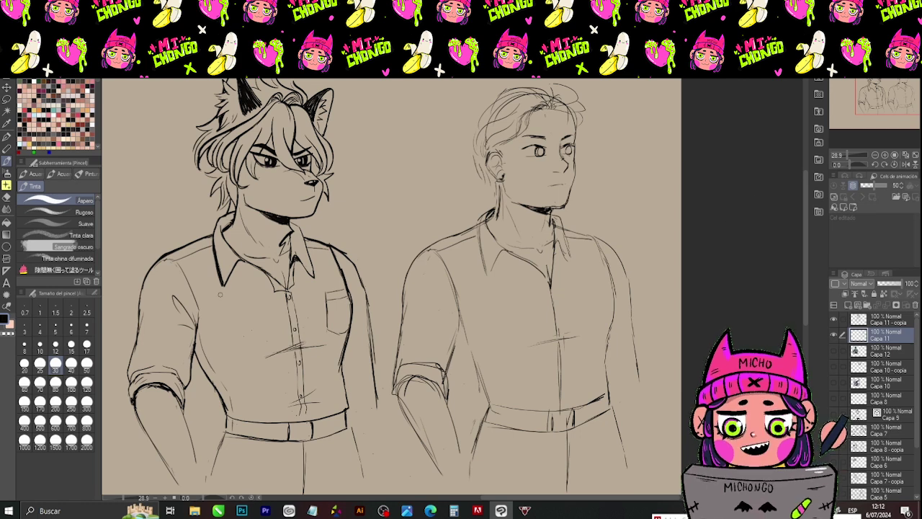
click(834, 336)
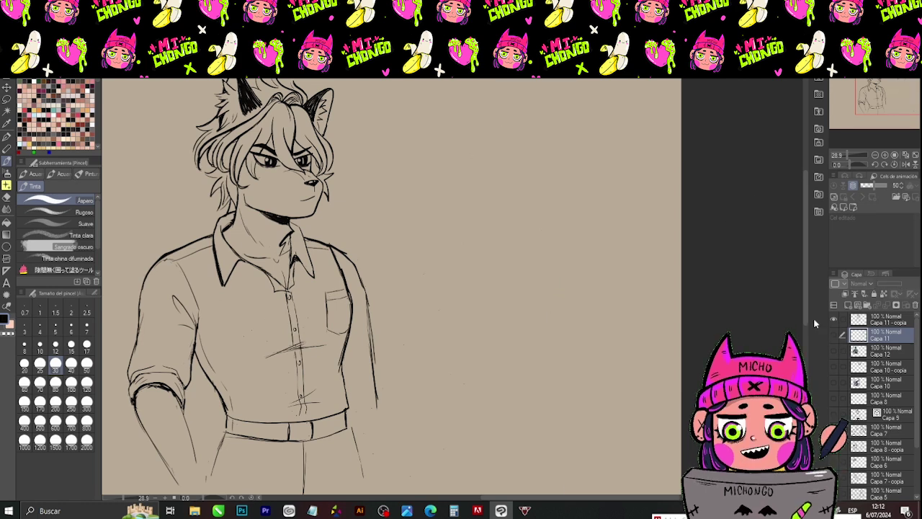
drag(317, 172, 518, 148)
click(885, 336)
drag(874, 97, 874, 99)
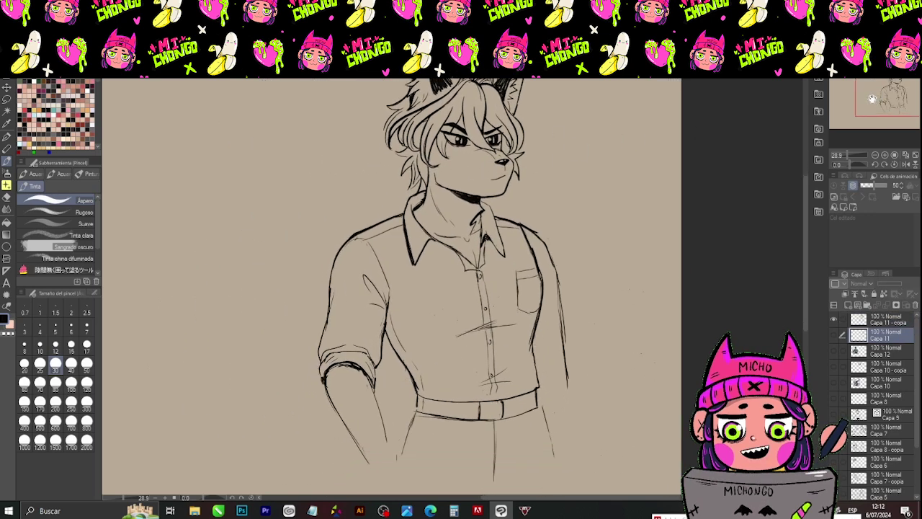
- Show the photo reference of the man in the grey shirt on layer Capa 12, keeping layer Capa 10 hidden
click(840, 387)
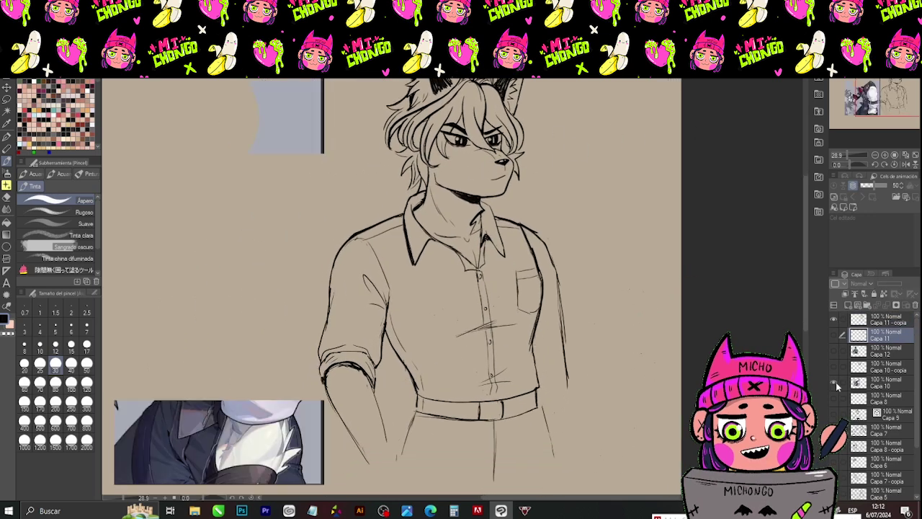
click(839, 382)
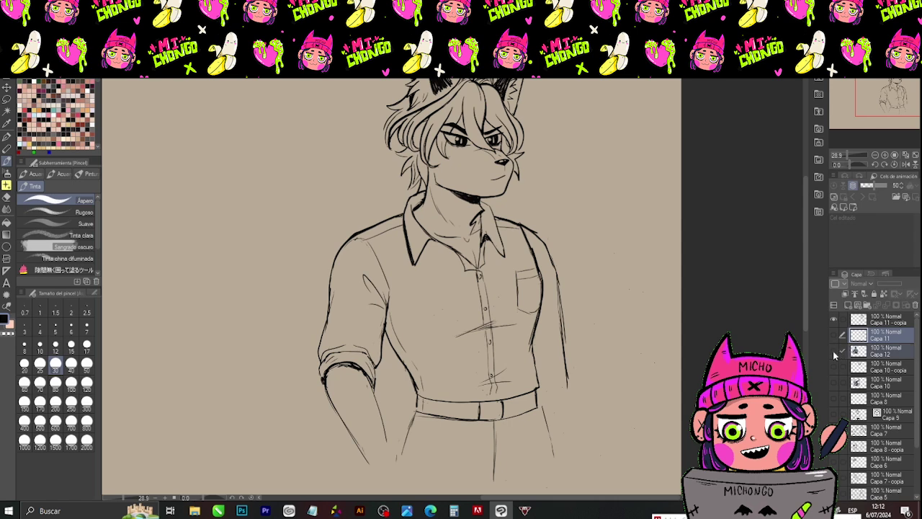
click(833, 350)
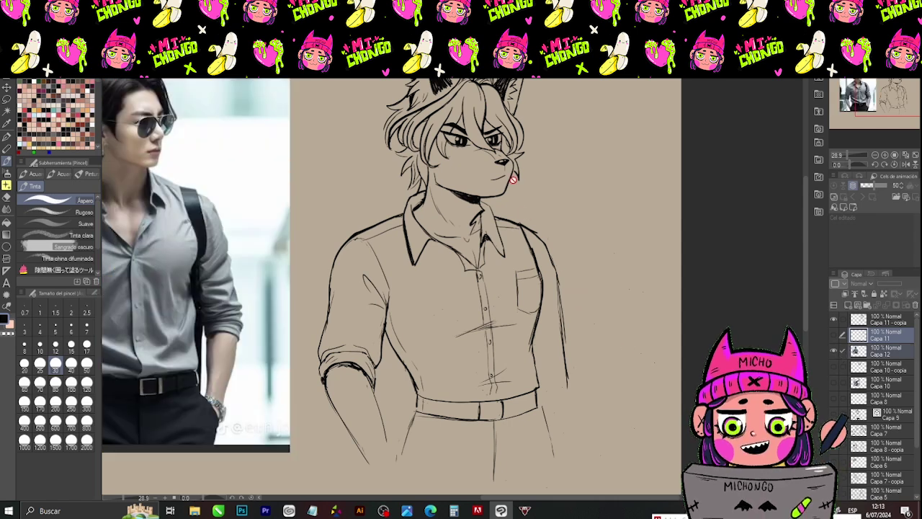
ctrl+click(497, 144)
key(ctrl+z)
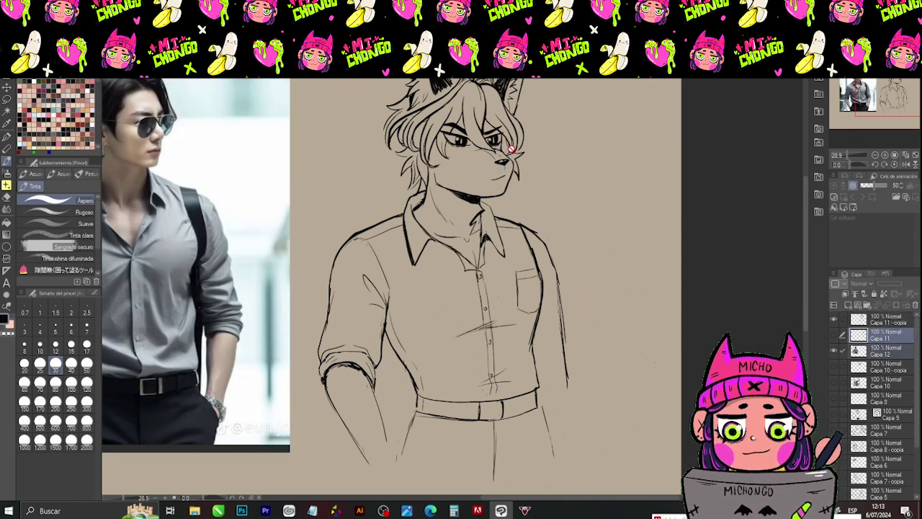
- Make the wolf line art layer Capa 11 - copia active and draw the cuff line across the far sleeve
key(b)
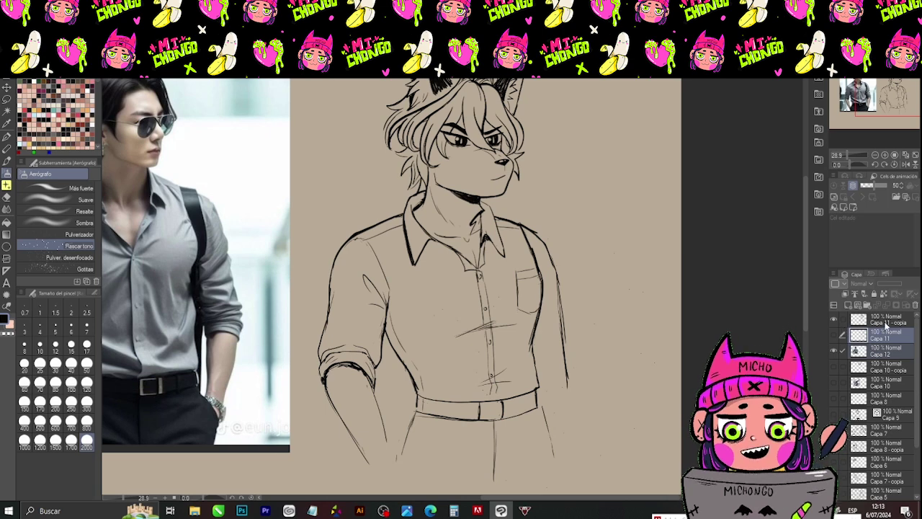
click(828, 320)
click(879, 353)
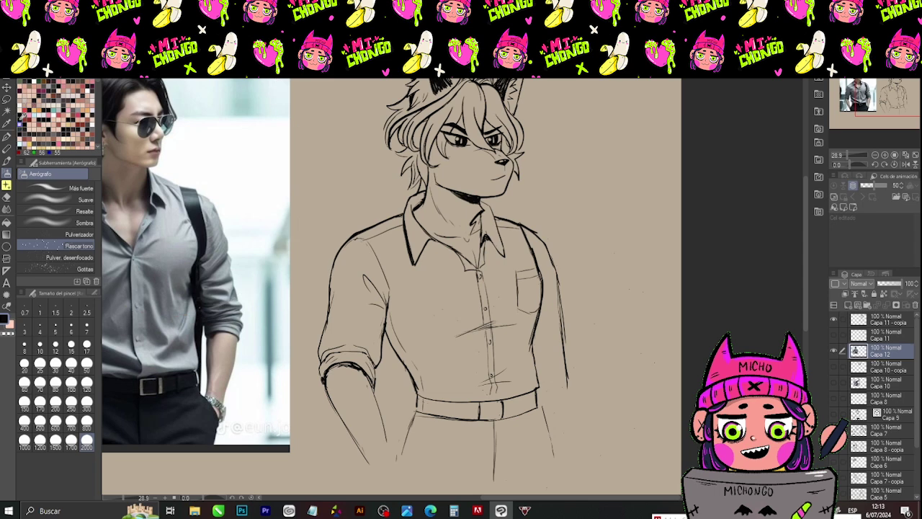
click(6, 87)
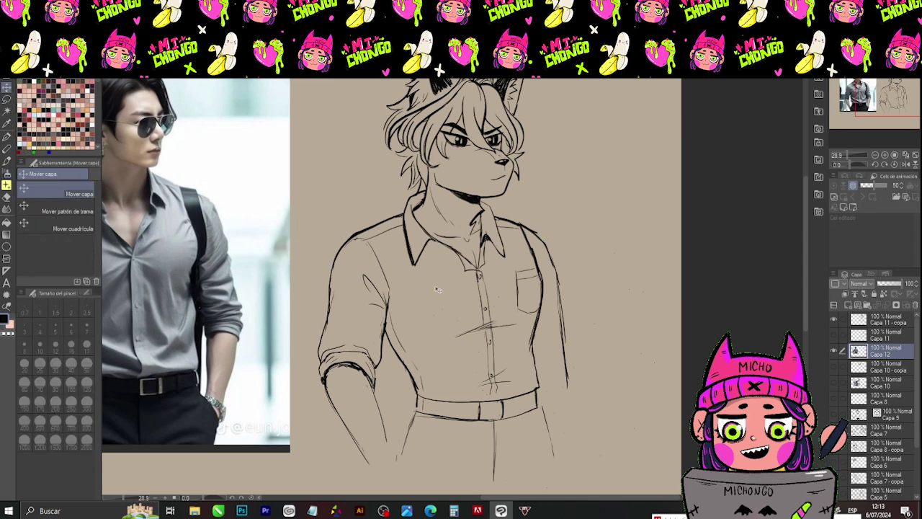
click(884, 320)
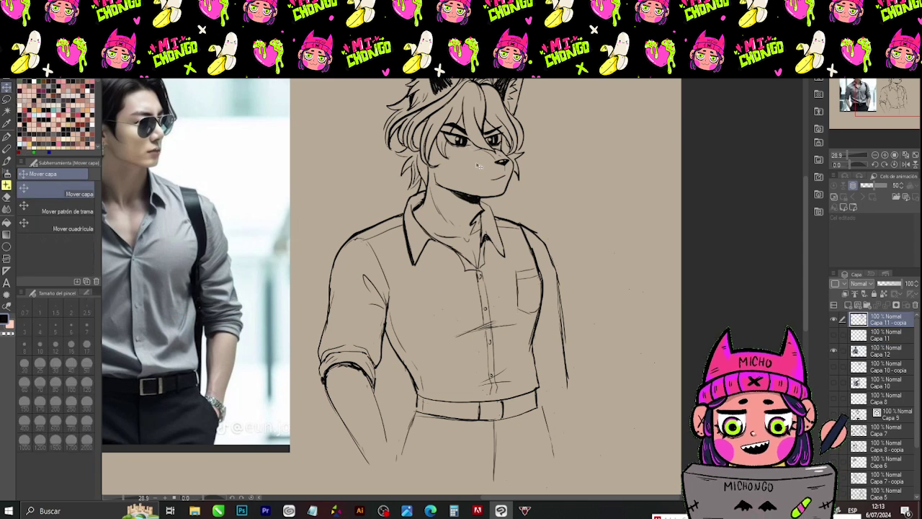
click(6, 161)
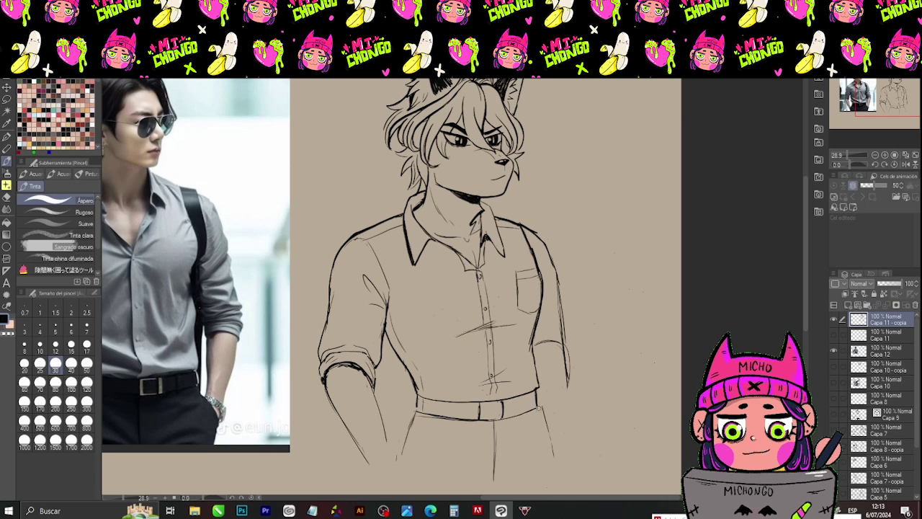
- Ink the outer hip lines of the trousers on both sides below the waistband
drag(544, 418, 555, 439)
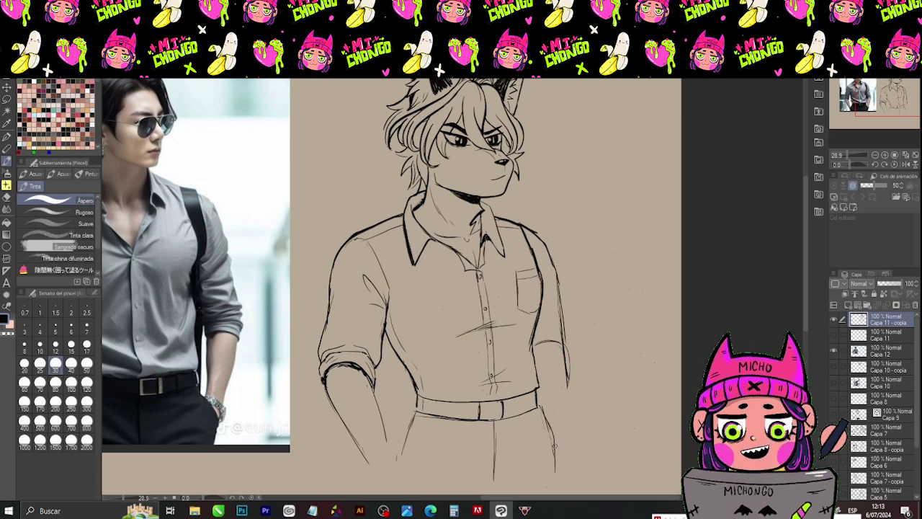
key(e)
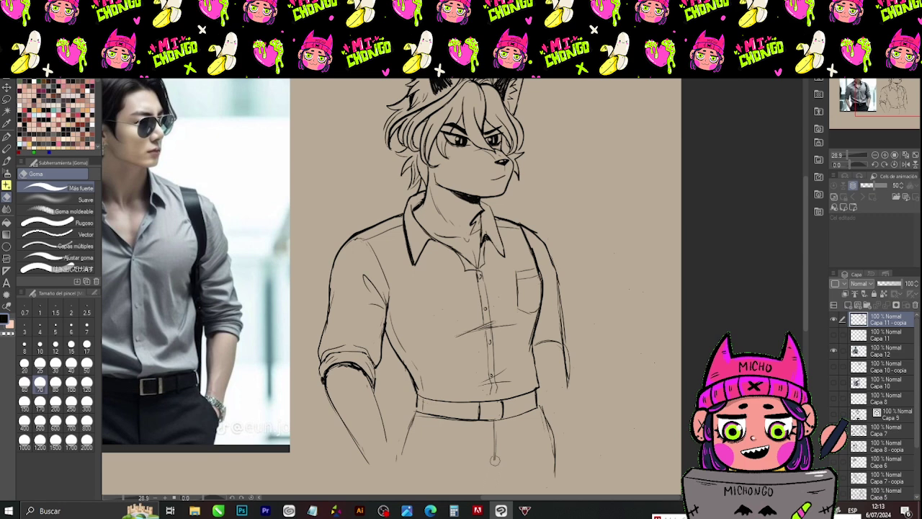
key(p)
drag(415, 413, 396, 470)
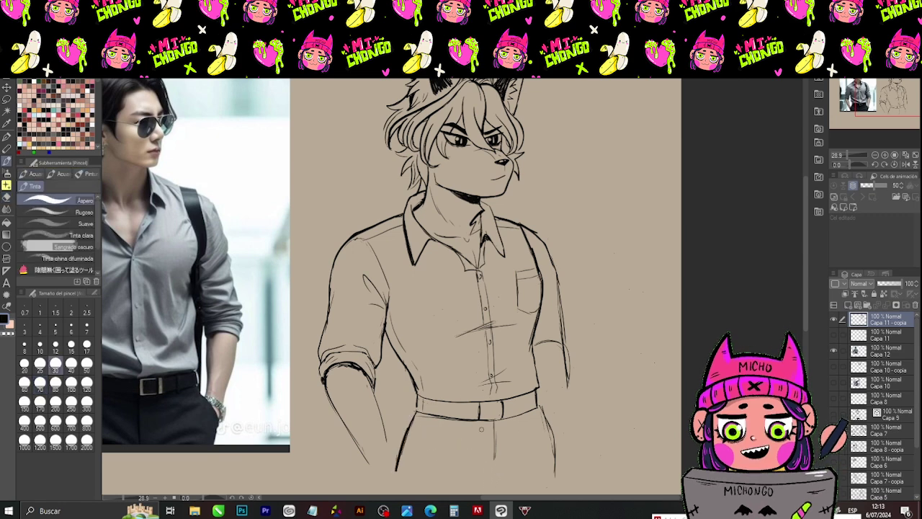
- Erase the long centre line of the trousers and draw a short fly with crease strokes below the belt buckle
key(e)
drag(495, 426, 494, 460)
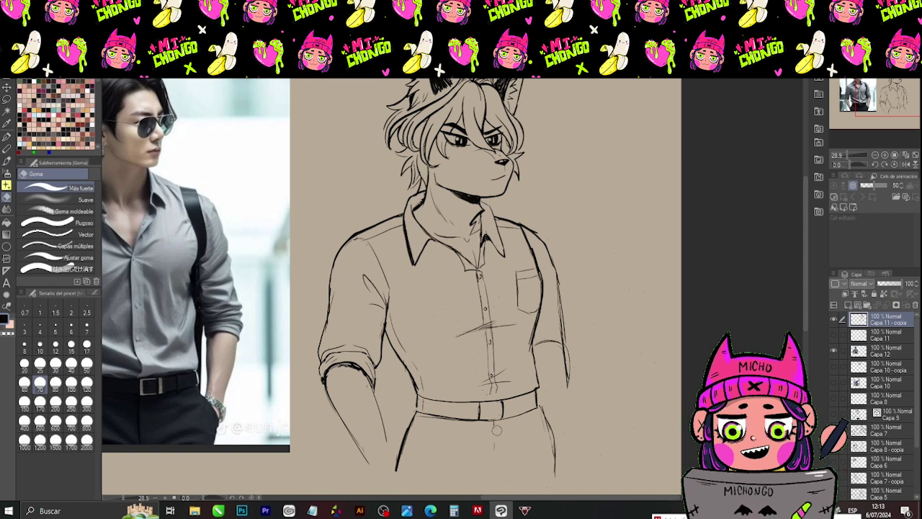
key(p)
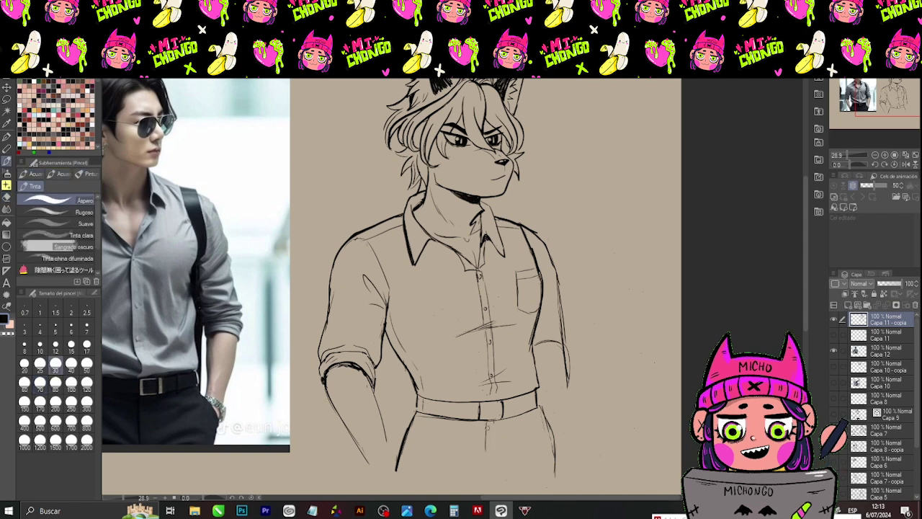
key(e)
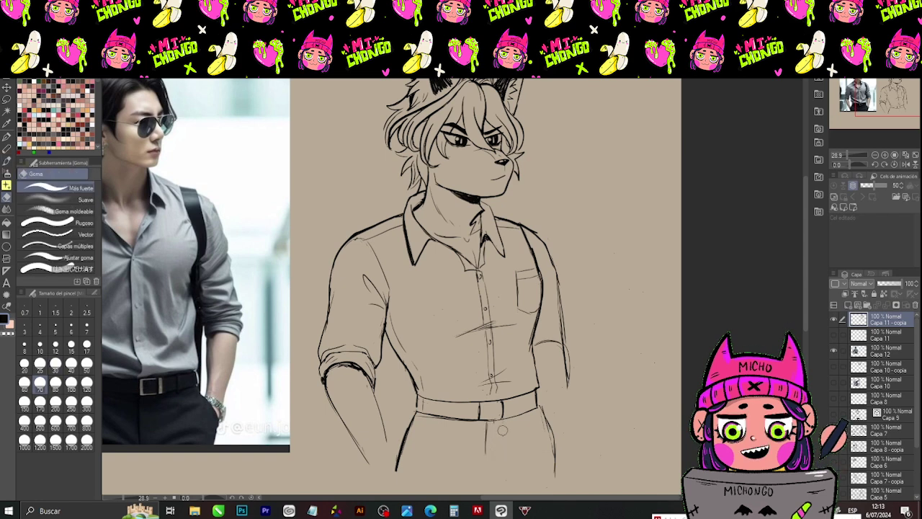
key(b)
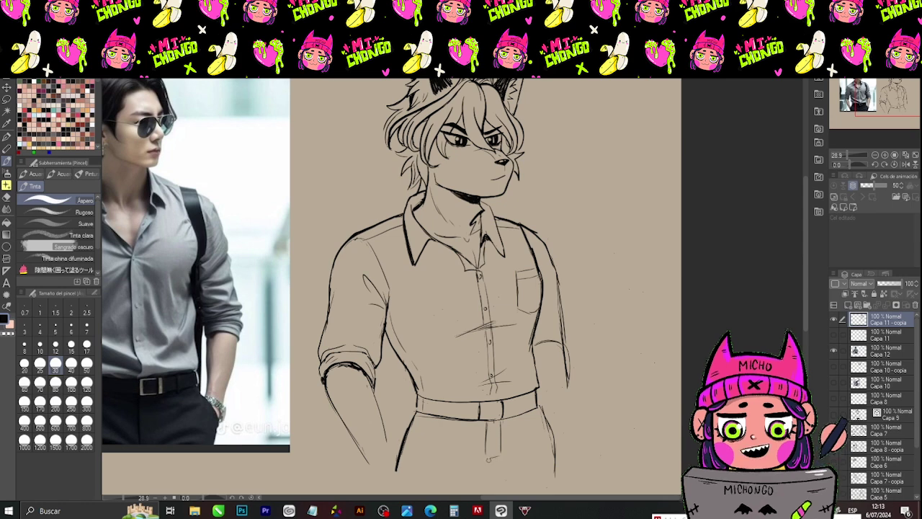
mouse_move(467, 448)
mouse_down()
mouse_move(527, 423)
mouse_move(494, 430)
mouse_up()
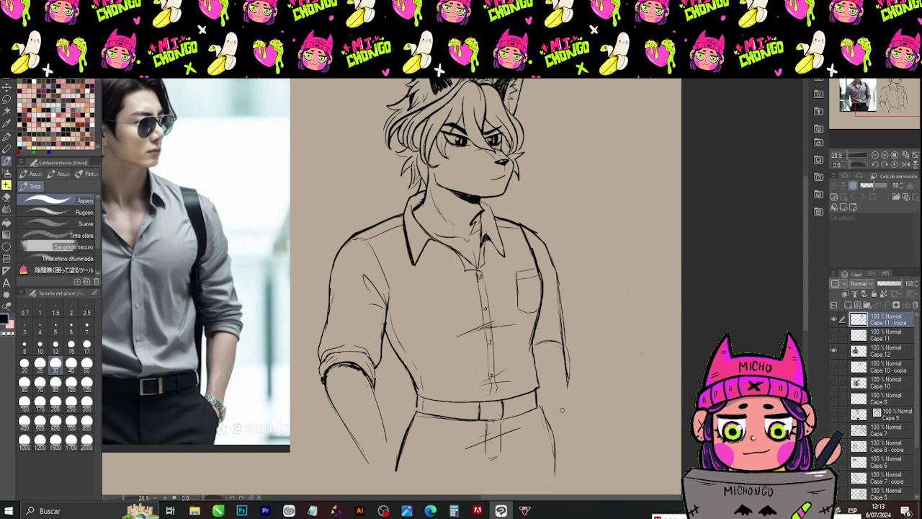
- Redraw the far hip's outer line as a thicker, smoother curve running down from the waistband
key(e)
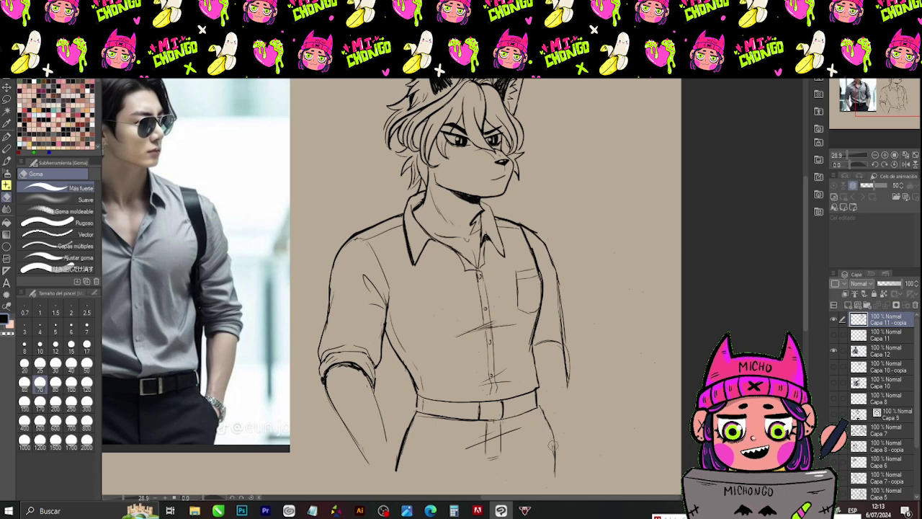
key(p)
drag(555, 436, 557, 480)
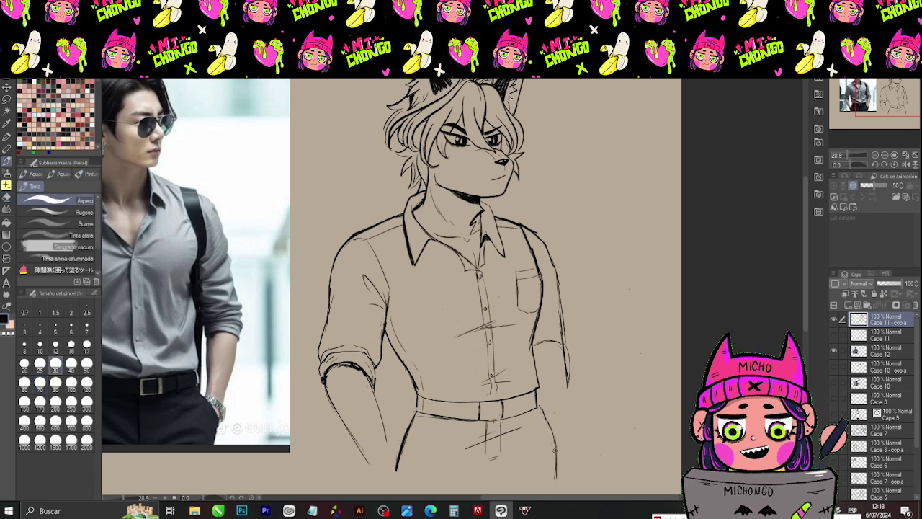
drag(546, 420, 557, 446)
key(e)
key(p)
- Erase the near hip's straight line and redraw it curving outward and down toward the hand
key(e)
drag(407, 438, 398, 461)
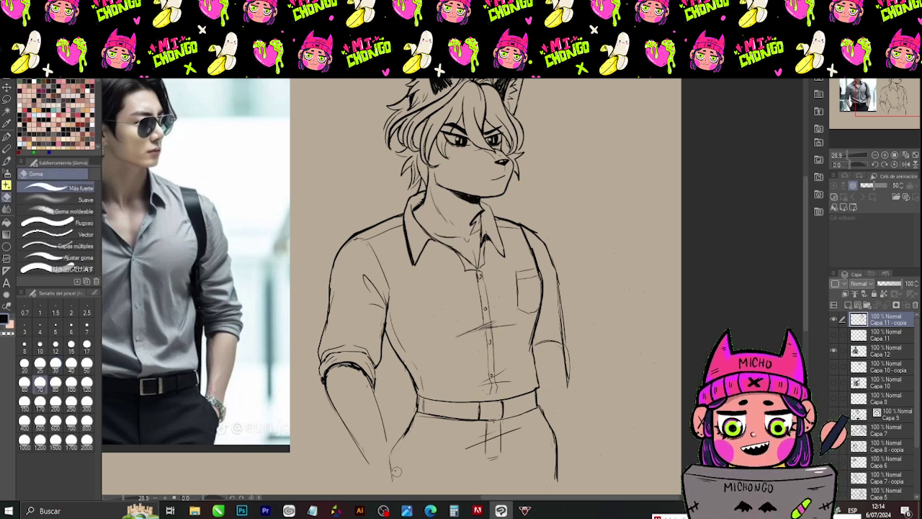
key(b)
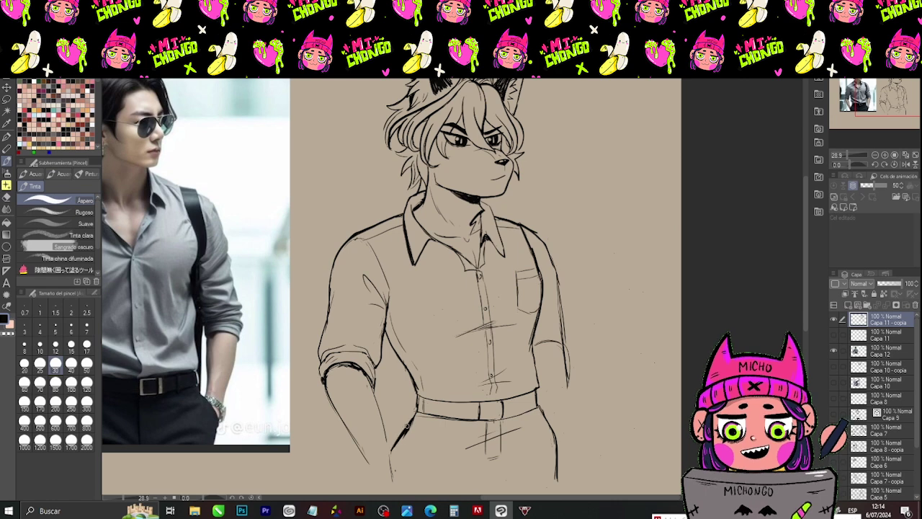
drag(389, 447, 394, 486)
- Ink the near forearm's inner and outer edges down to the hip so the hand goes into the trouser pocket
drag(573, 259, 678, 224)
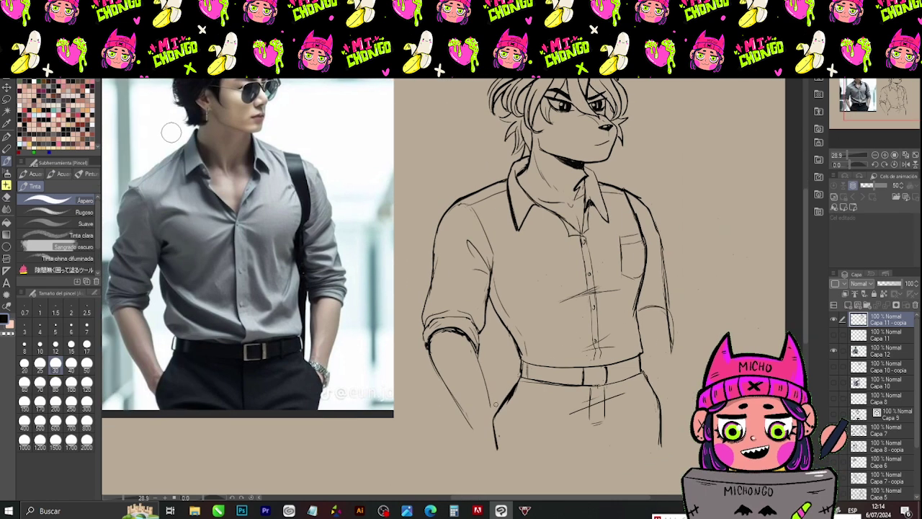
key(e)
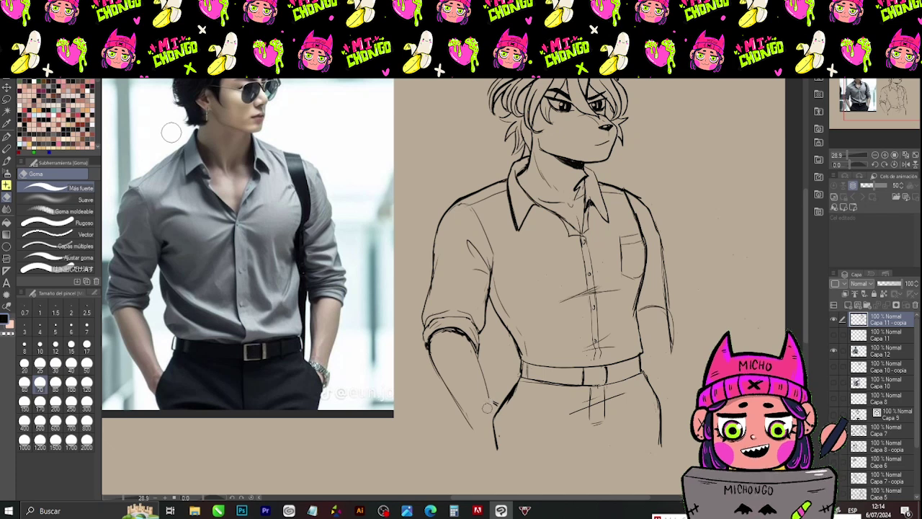
key(p)
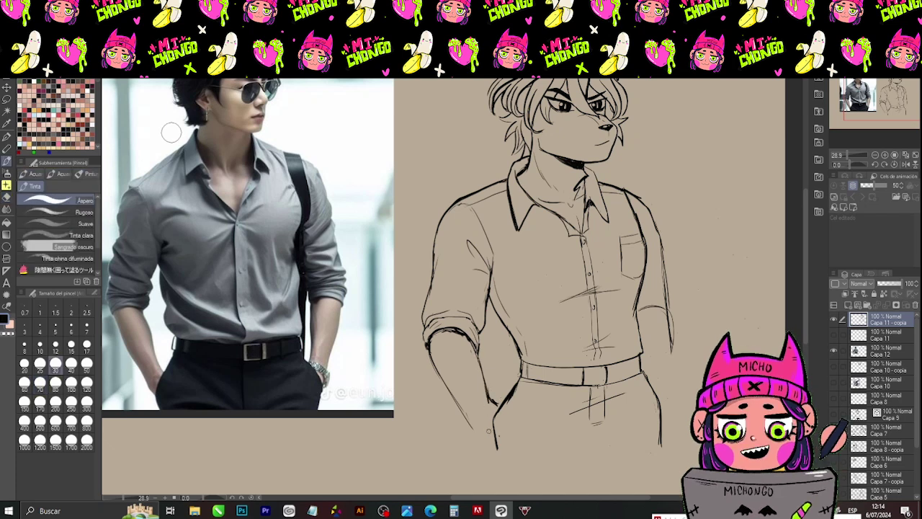
drag(478, 434, 502, 467)
- Extend the thighs downward, draw the crotch and inner leg lines, and close the near leg with a curved lower edge
drag(659, 429, 661, 474)
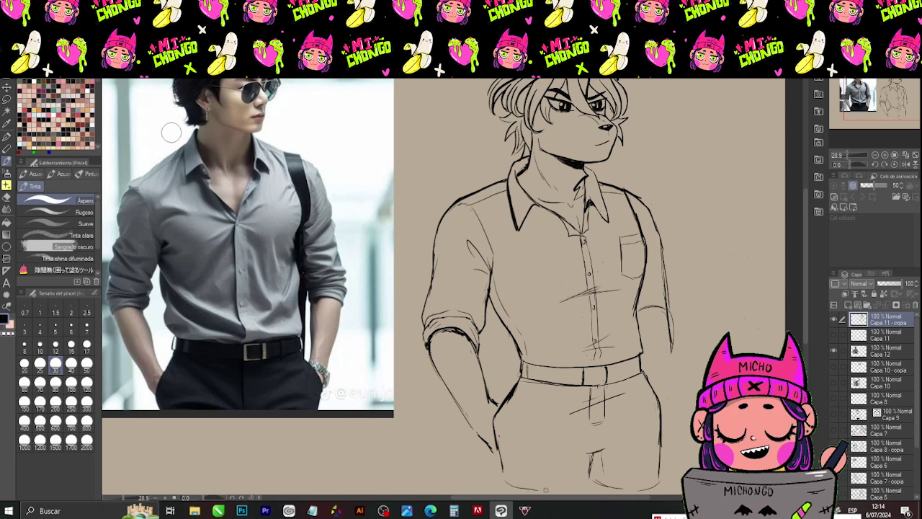
drag(531, 485, 570, 482)
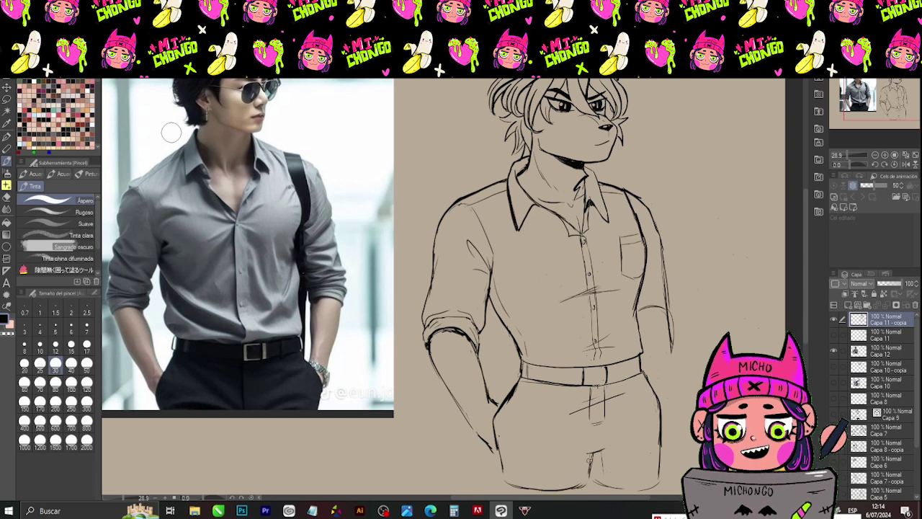
key(e)
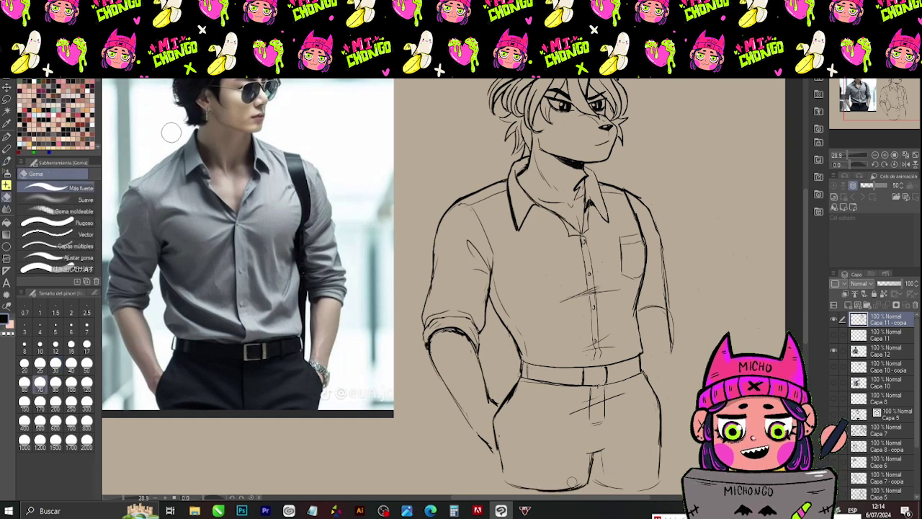
key(p)
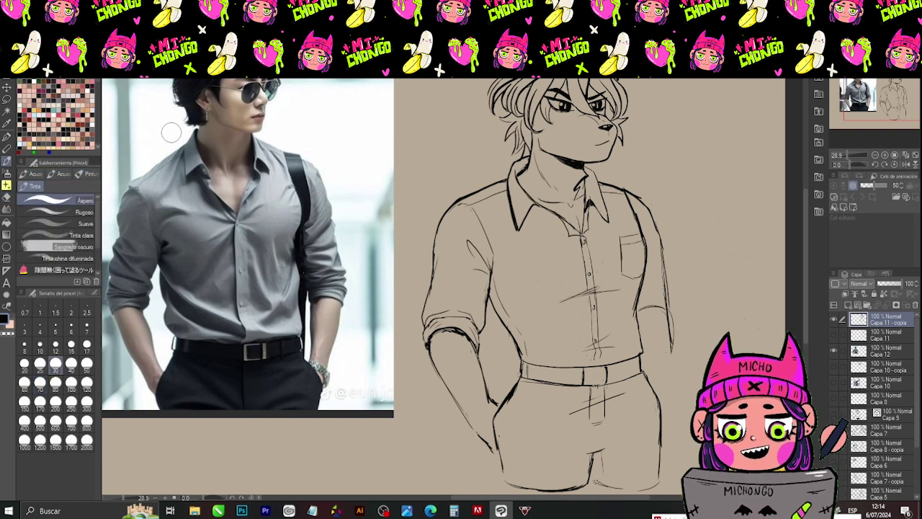
- Clean up and ink the curved lower edge that closes the far leg
key(e)
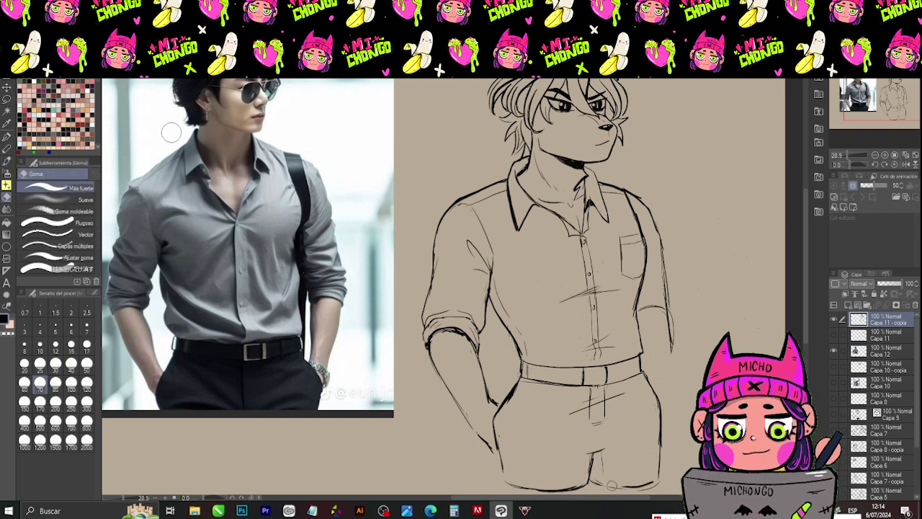
key(b)
drag(595, 485, 642, 484)
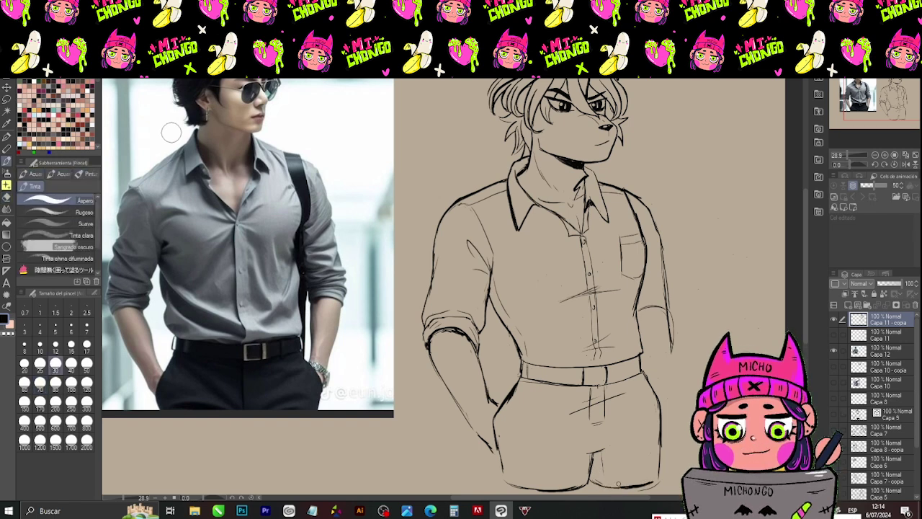
key(e)
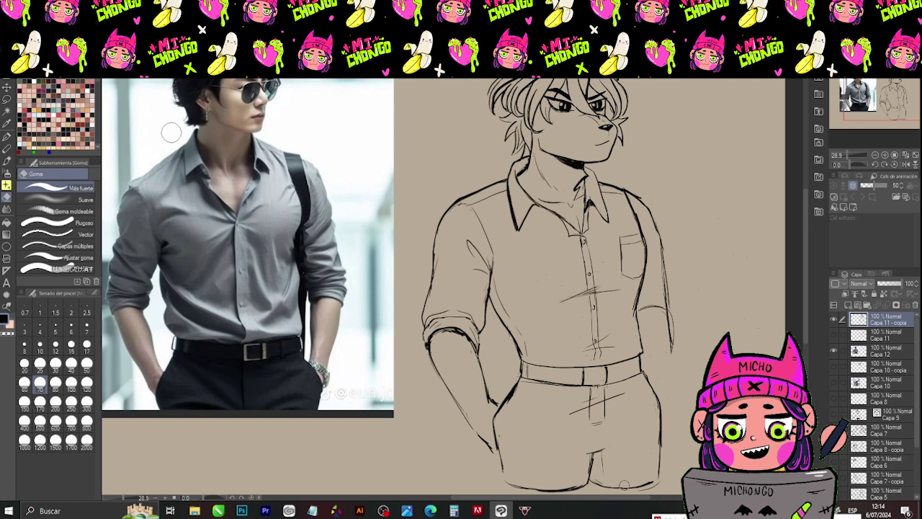
key(p)
drag(608, 490, 651, 487)
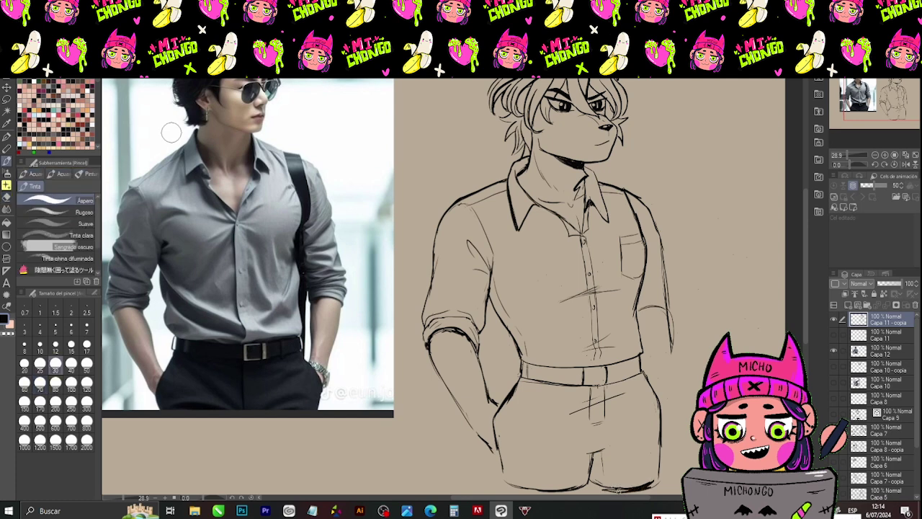
- Clean up the far leg's lower edge and ink the crotch crease rising above the inner leg lines
key(e)
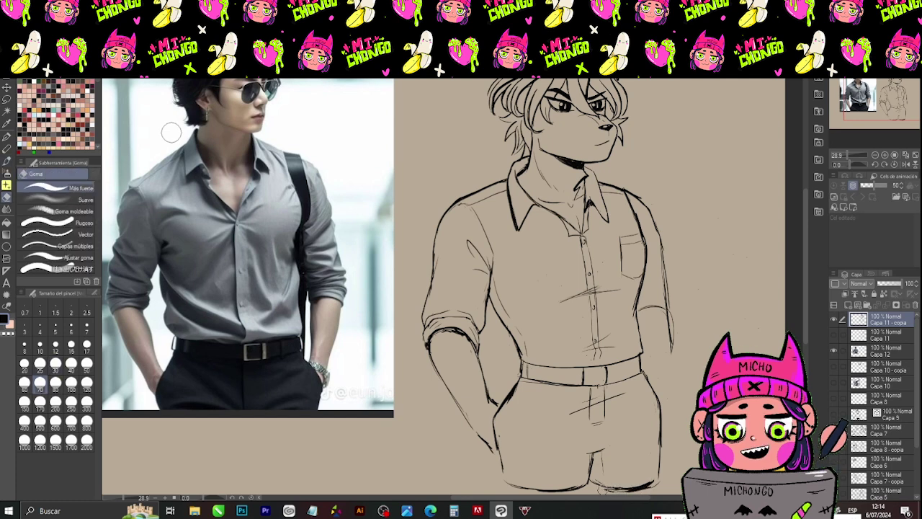
drag(625, 491, 654, 484)
key(p)
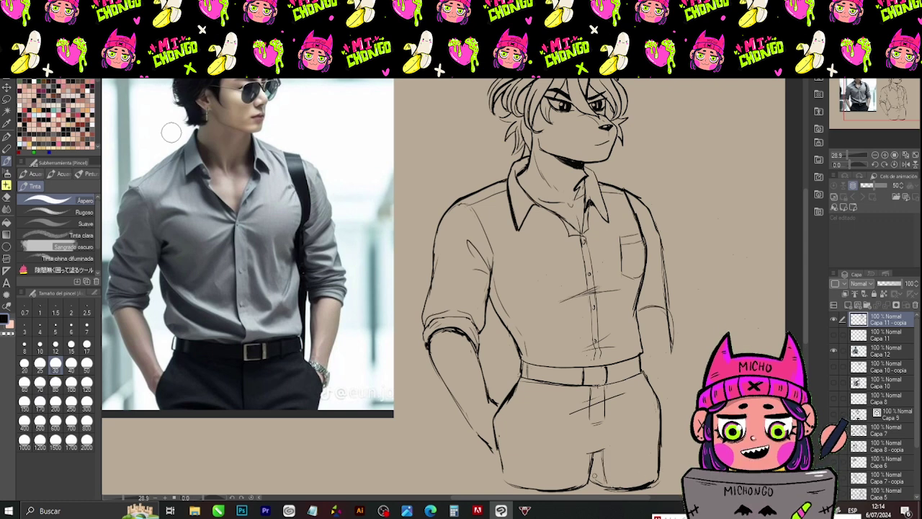
drag(592, 458, 615, 444)
- Erase the far forearm's stray outer line and redraw it curving from the elbow down into the trouser pocket
key(e)
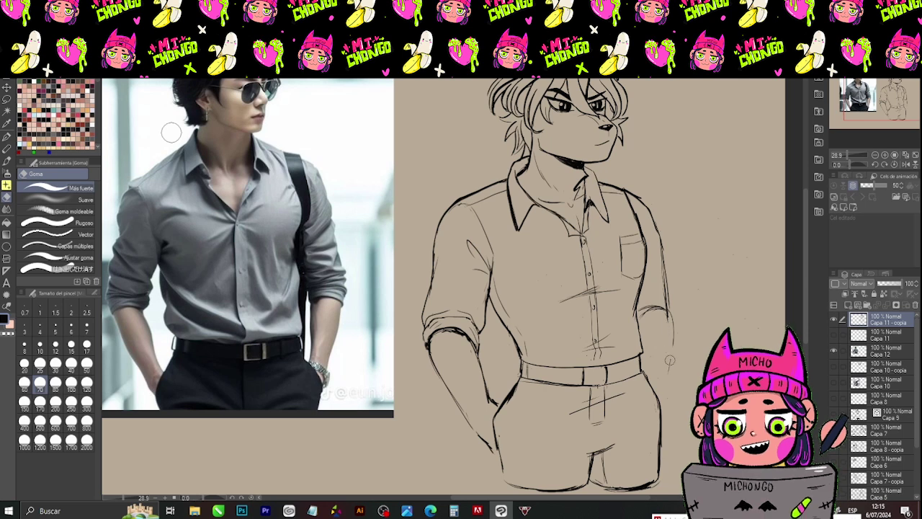
key(p)
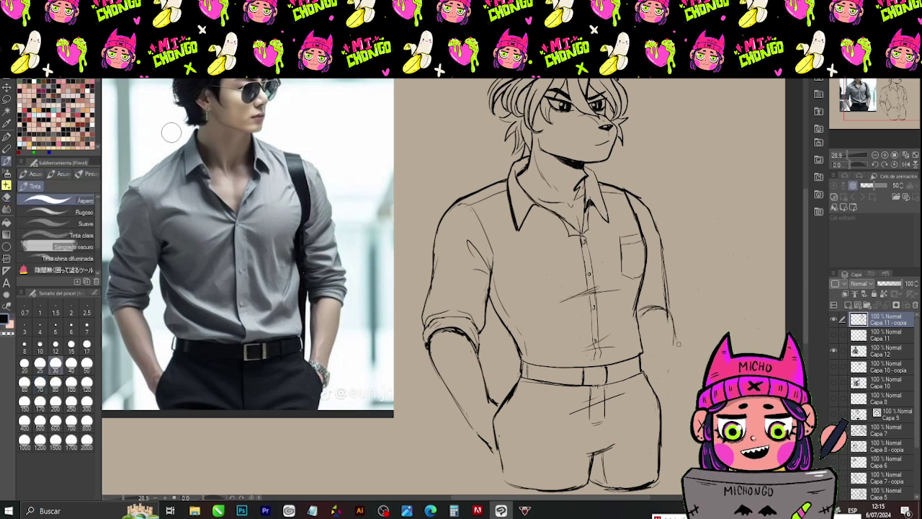
drag(675, 340, 663, 409)
key(e)
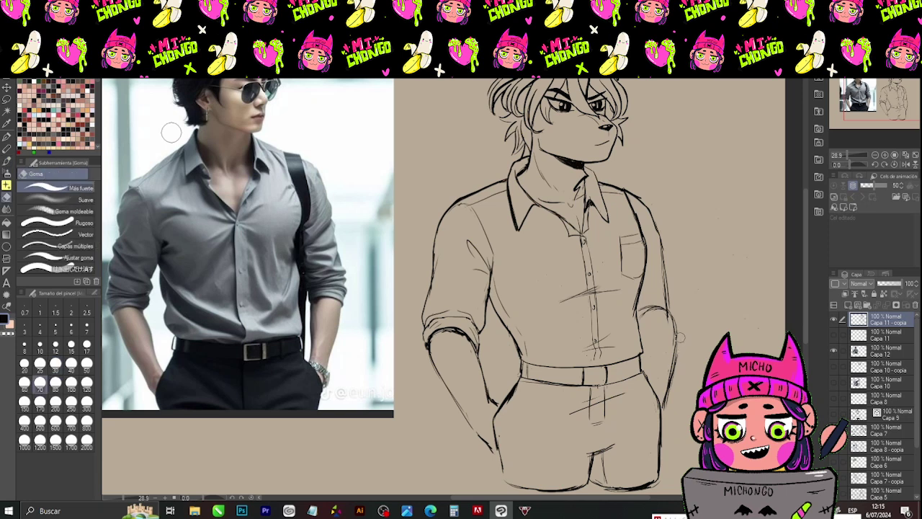
key(p)
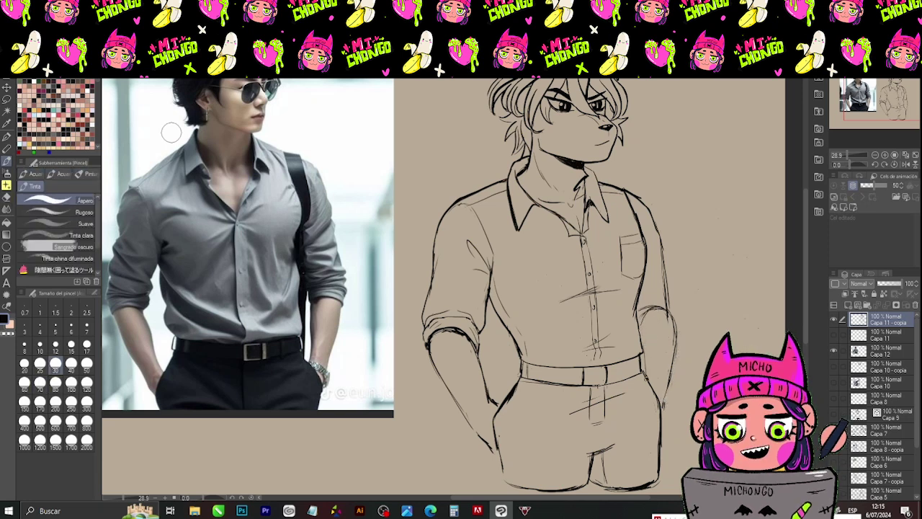
- Redraw the far sleeve's rolled cuff as a wider folded band around the elbow and ink its lower edge darker
key(e)
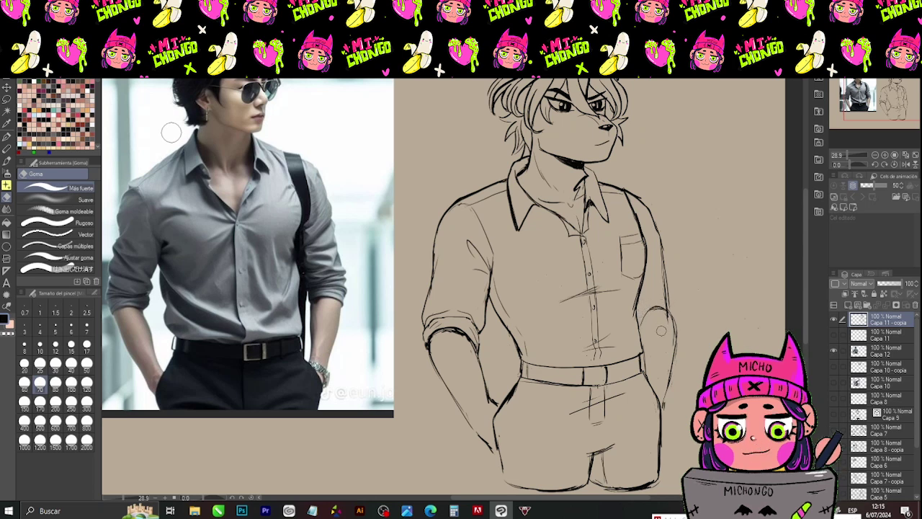
key(b)
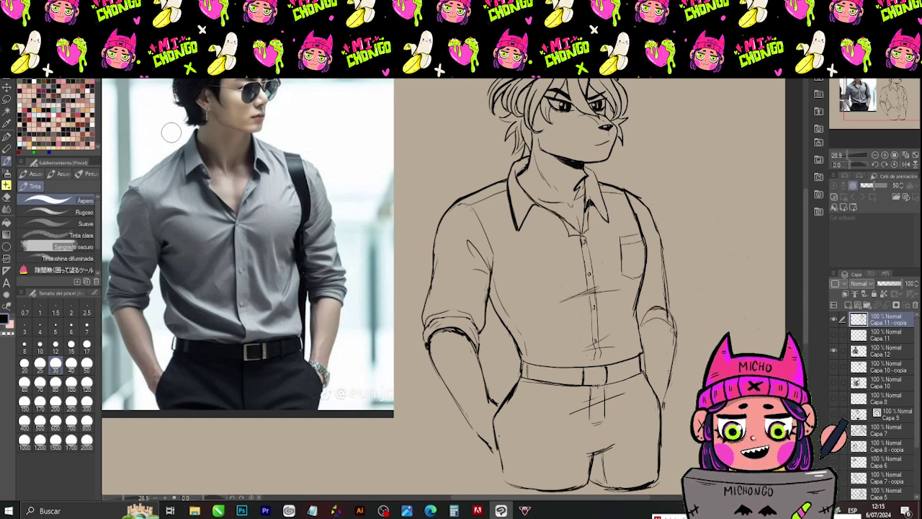
key(e)
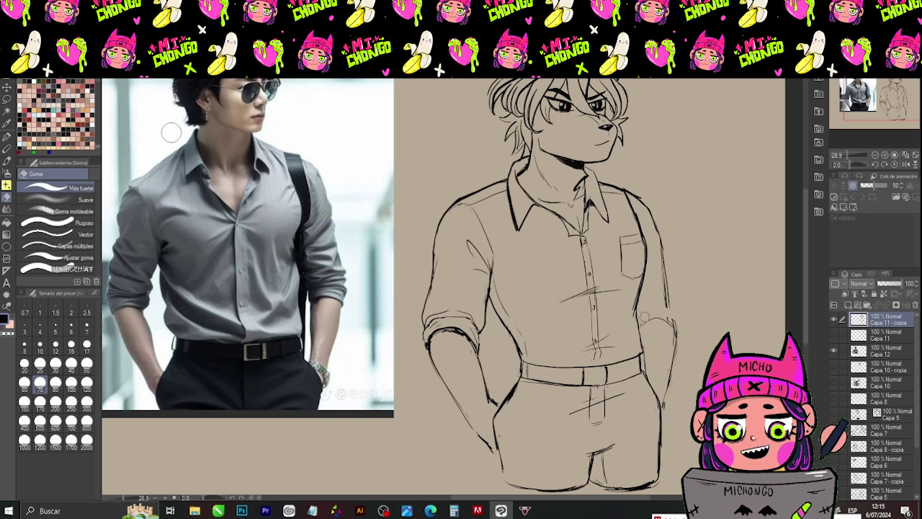
key(b)
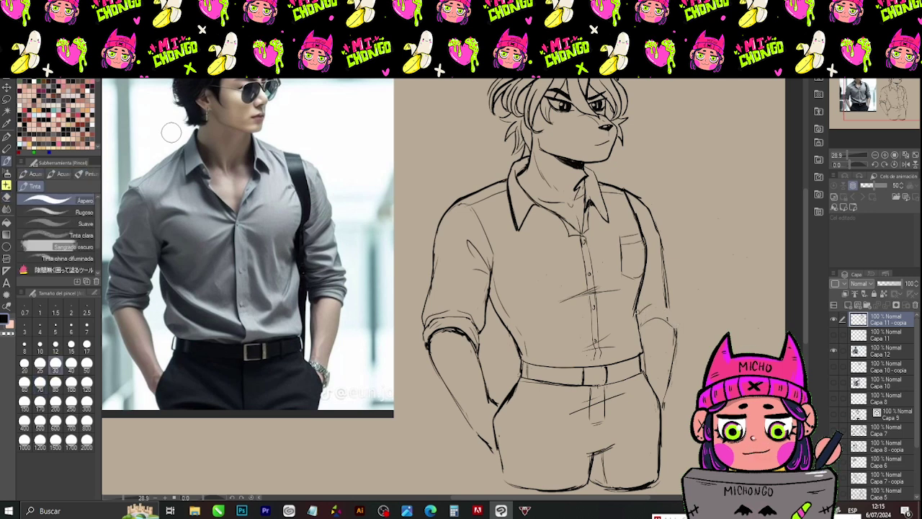
drag(670, 306, 685, 330)
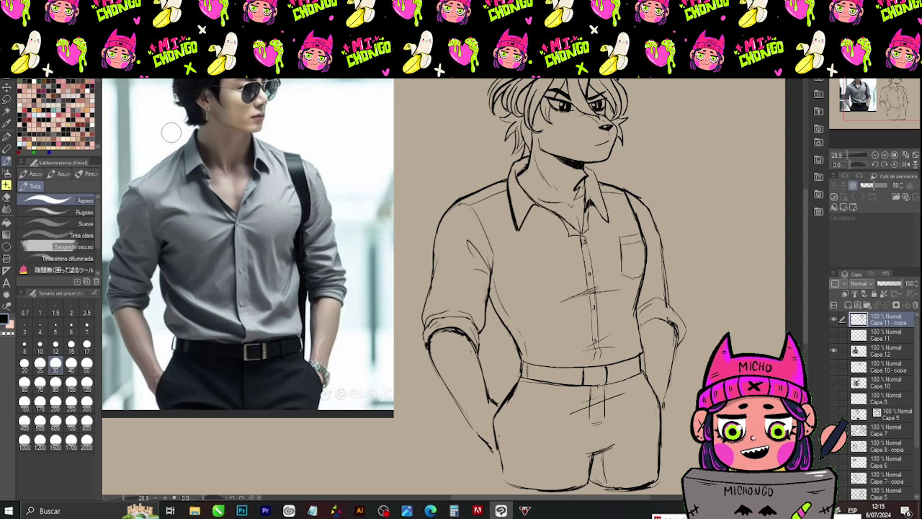
key(e)
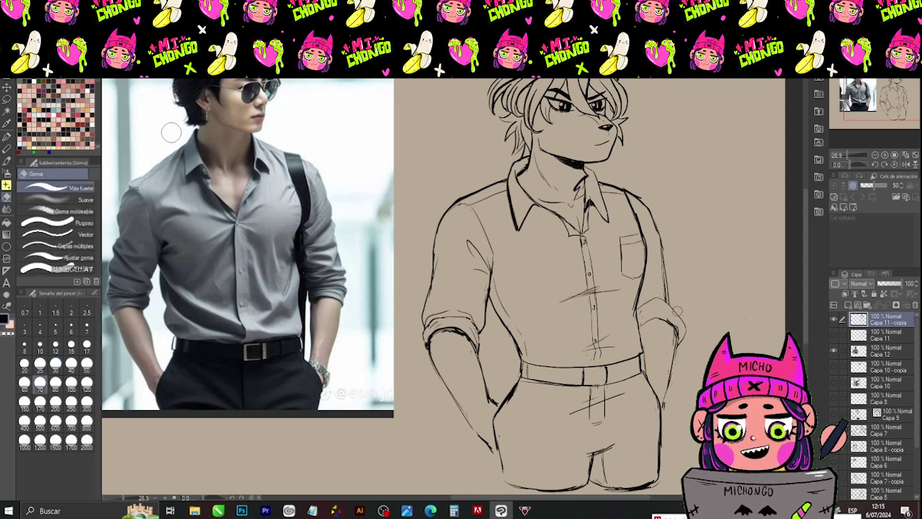
key(b)
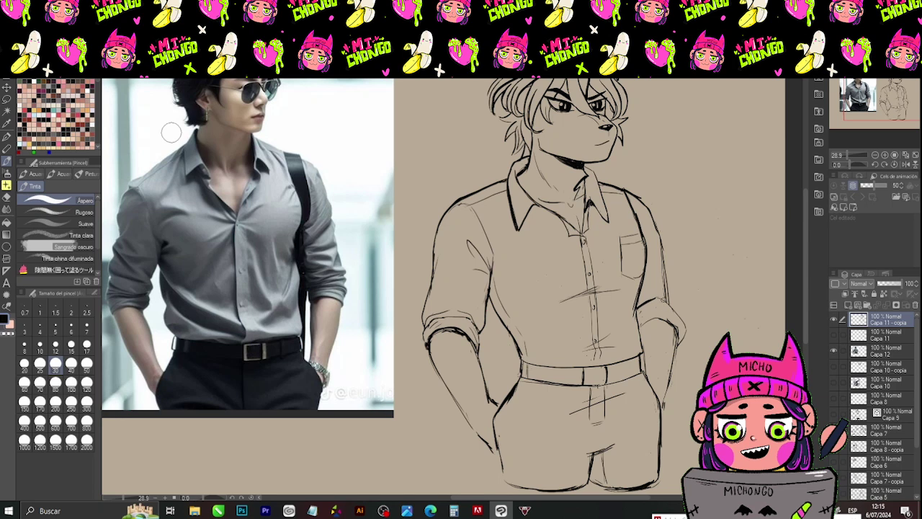
key(e)
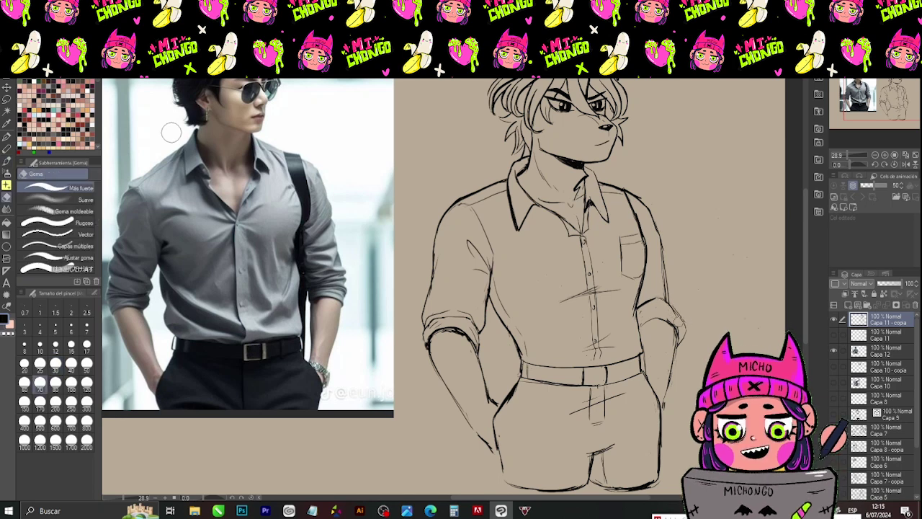
key(b)
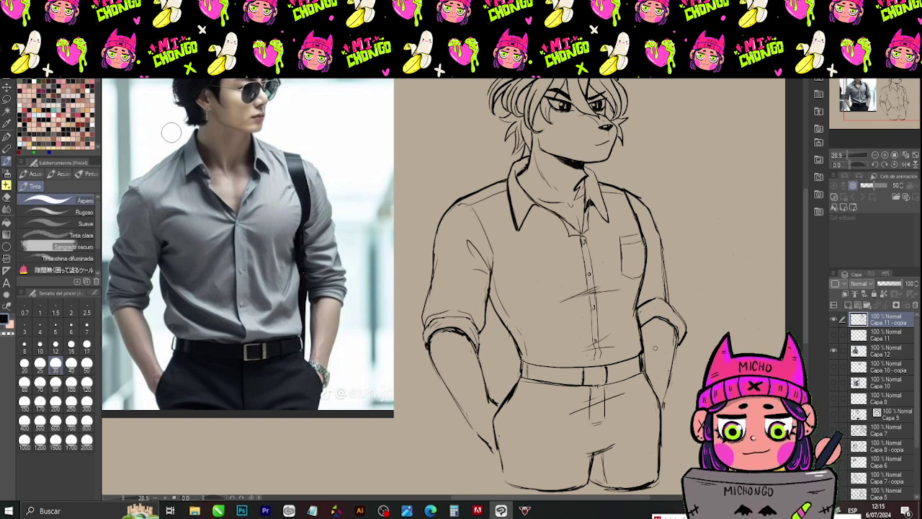
key(e)
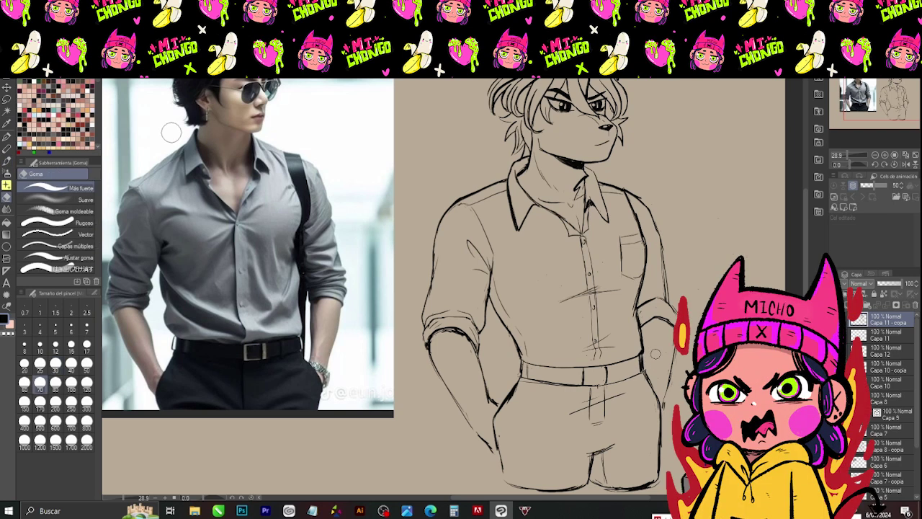
key(p)
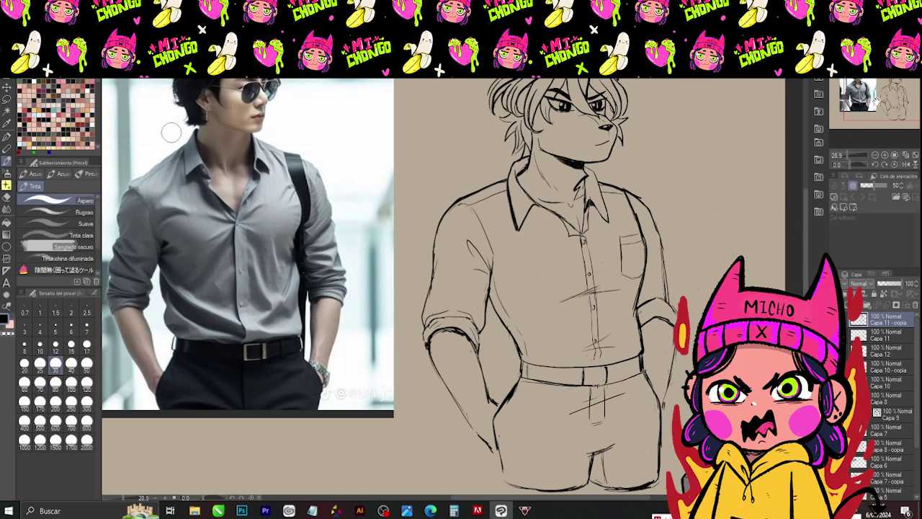
- Erase the far sleeve's doubled outer lines and ink one bold contour from shoulder to cuff with brush size 80
mouse_move(171, 132)
mouse_down()
mouse_move(153, 162)
mouse_move(132, 149)
mouse_up()
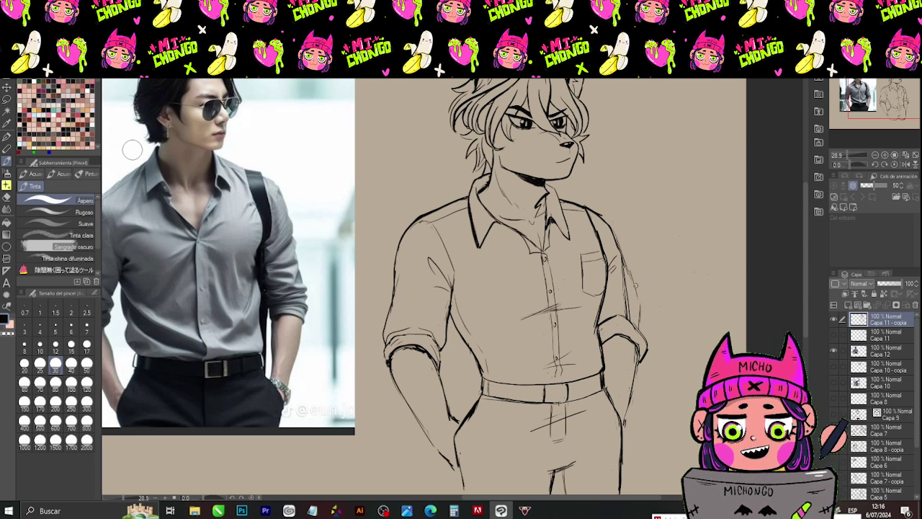
key(e)
mouse_move(628, 300)
mouse_down()
mouse_move(621, 252)
mouse_move(625, 300)
mouse_up()
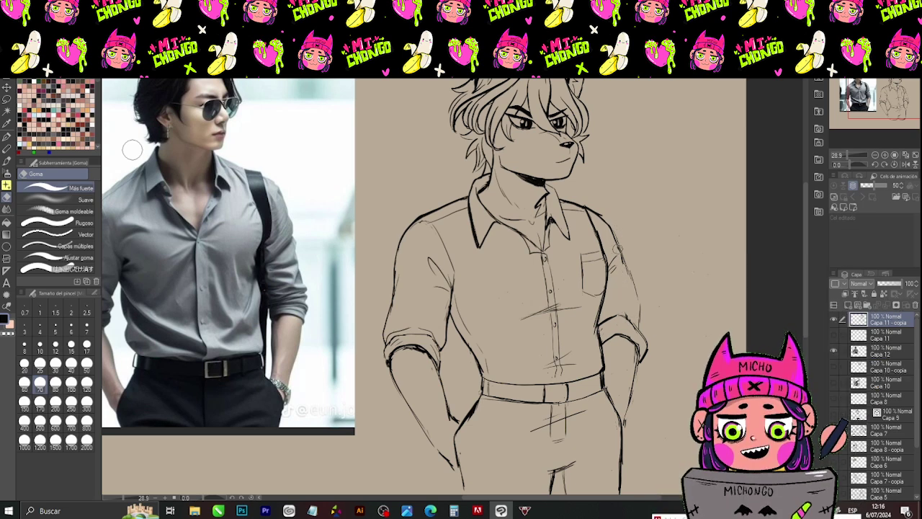
key(p)
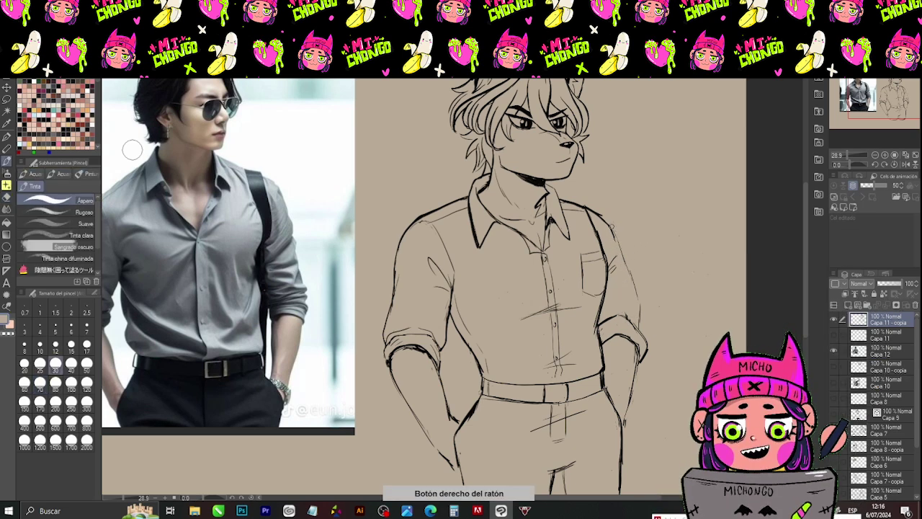
key(b)
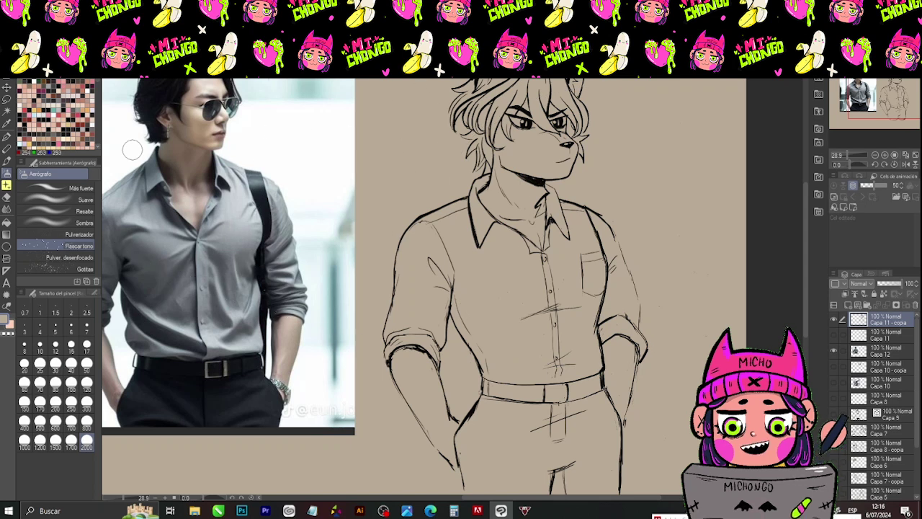
key(b)
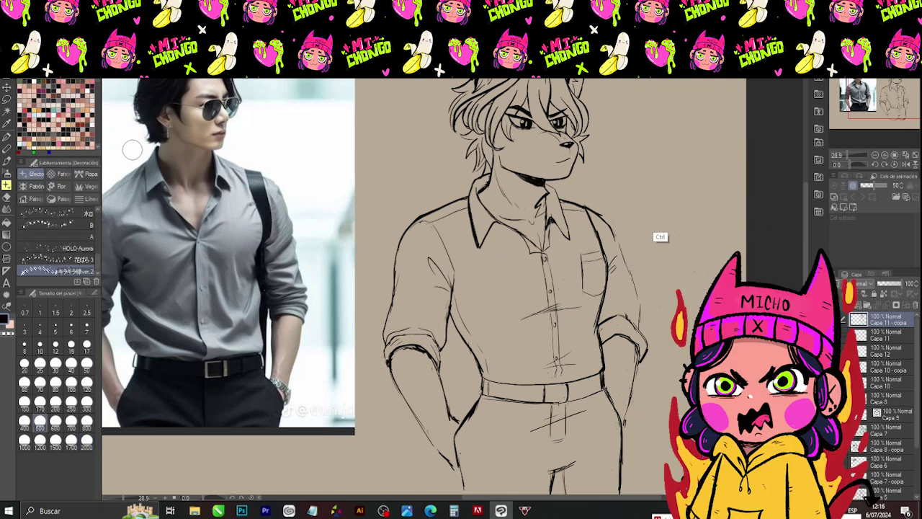
key(p)
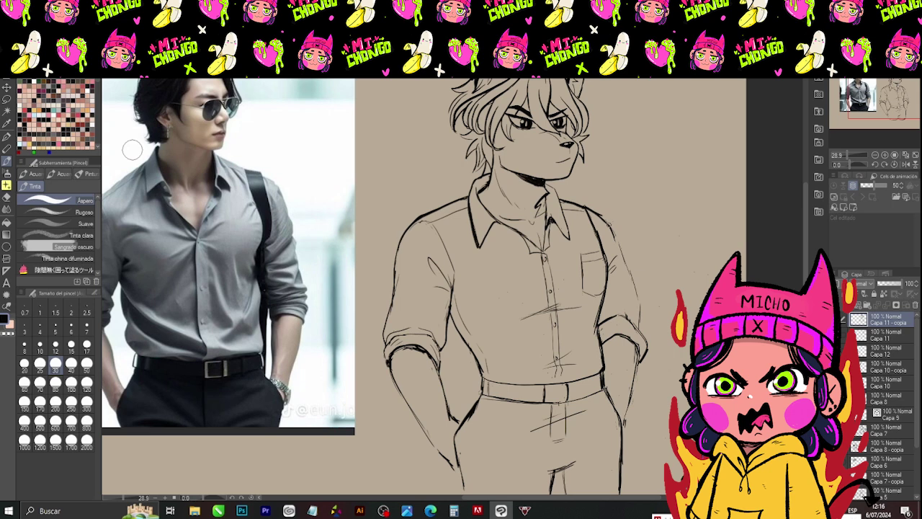
key(e)
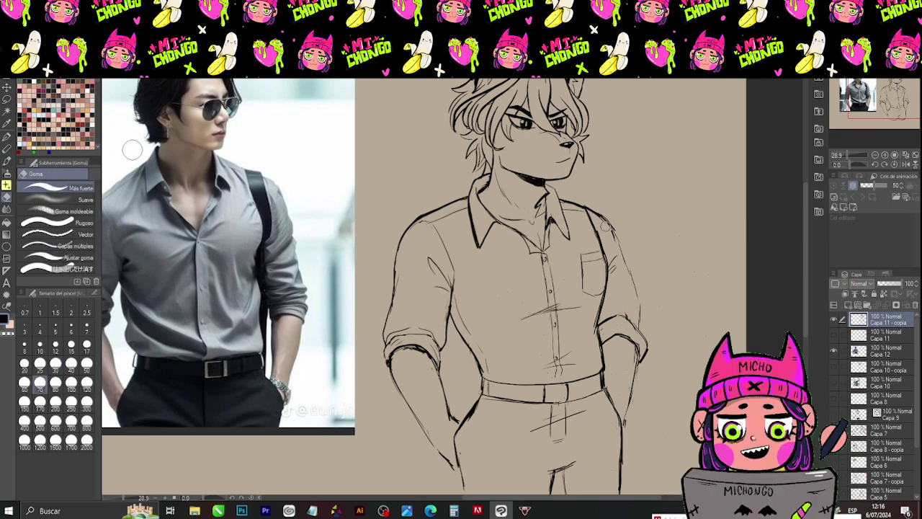
key(p)
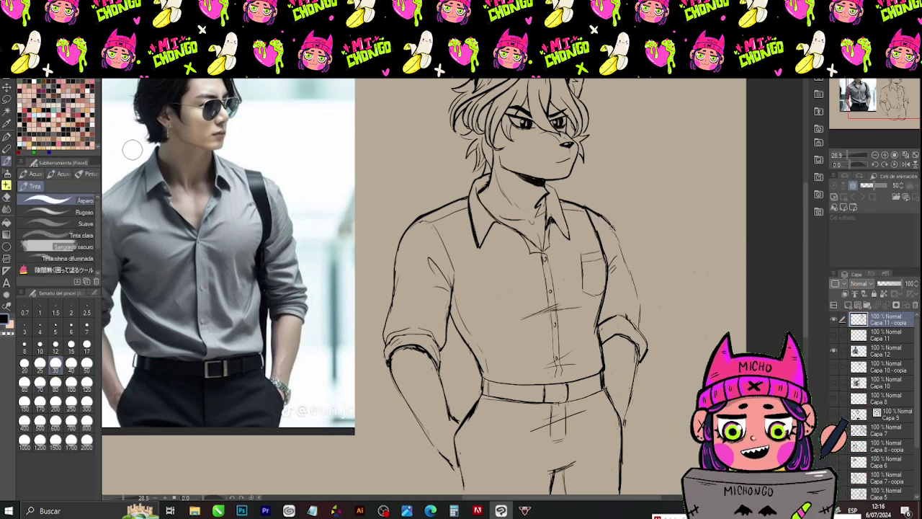
key(e)
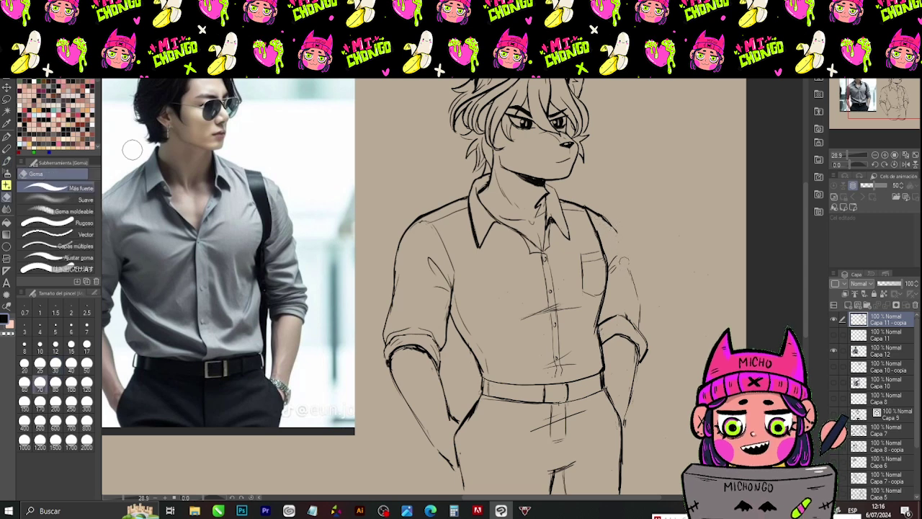
key(b)
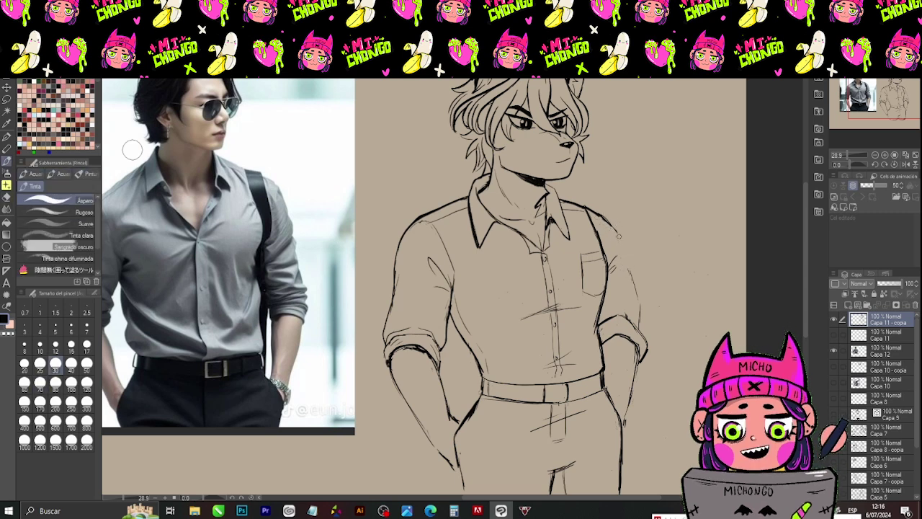
click(55, 381)
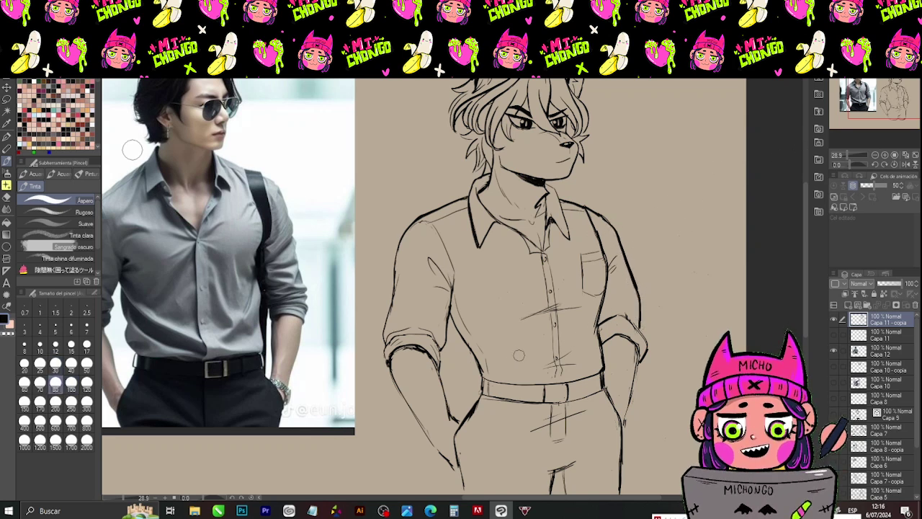
- Thicken the outer contours of the near forearm, shoulders and shirt sides, and ink a belt loop at the near side of the waistband
key(e)
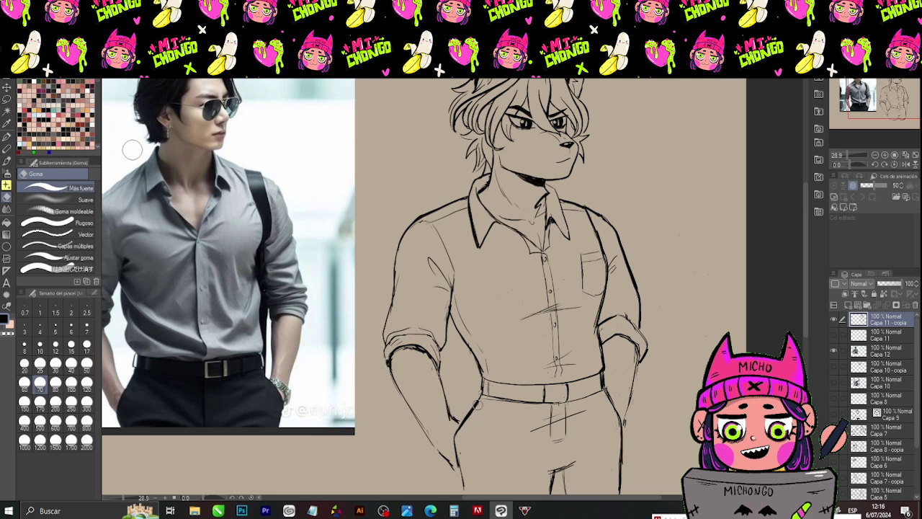
key(p)
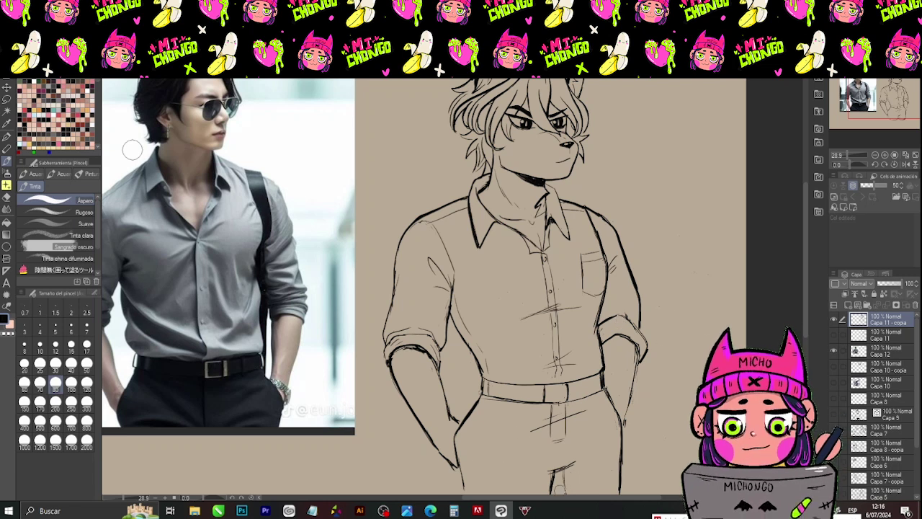
drag(871, 109, 872, 113)
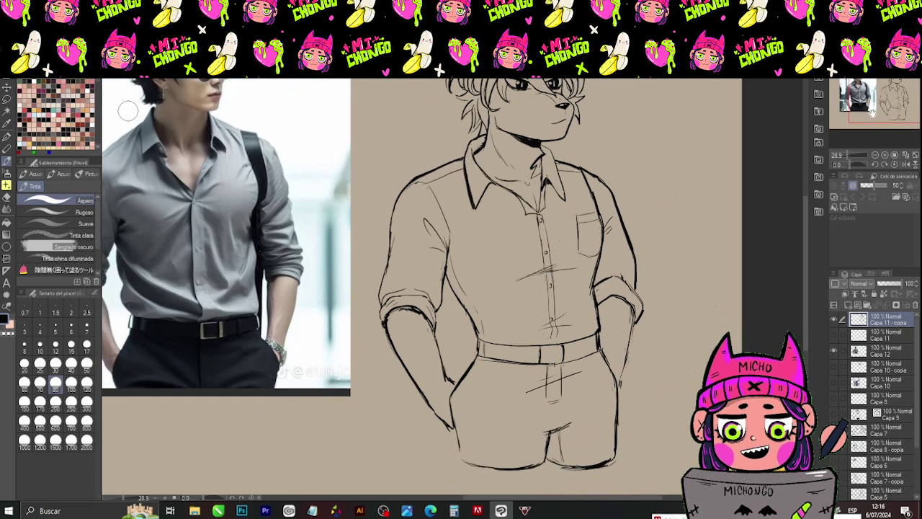
mouse_move(128, 110)
mouse_down()
mouse_move(97, 163)
mouse_move(117, 163)
mouse_move(108, 166)
mouse_up()
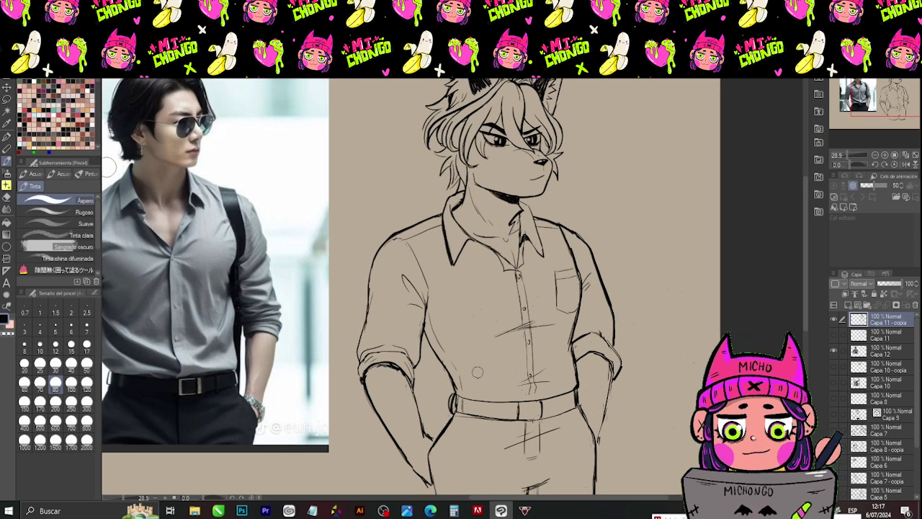
drag(866, 90, 866, 85)
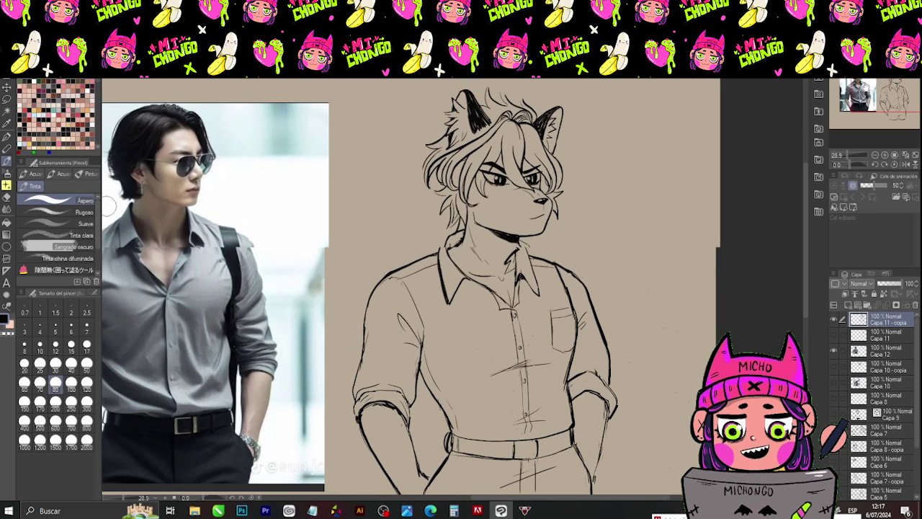
drag(108, 206, 153, 202)
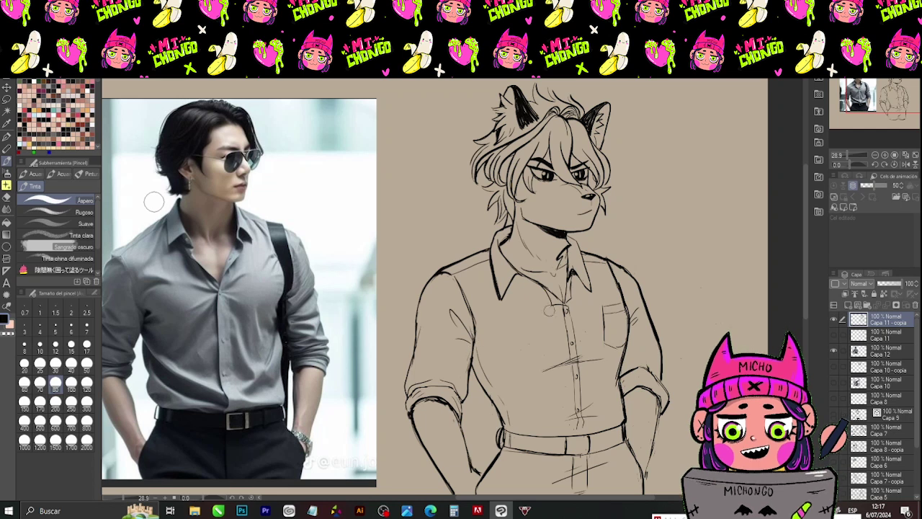
drag(153, 201, 149, 108)
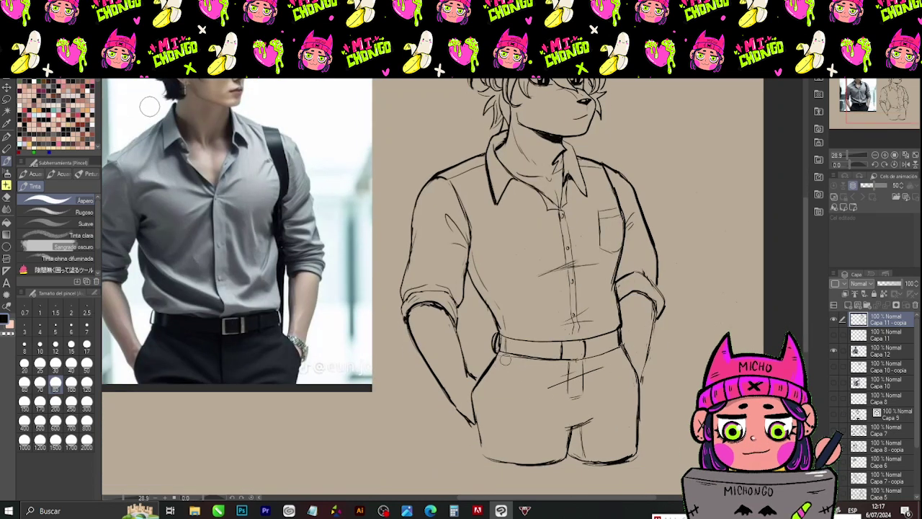
- Fill the trousers' near hip and thigh solid black from the pocket edge across to the fly, below the belt
mouse_move(504, 359)
mouse_down()
mouse_move(495, 378)
mouse_move(504, 426)
mouse_move(497, 382)
mouse_move(487, 407)
mouse_move(487, 378)
mouse_up()
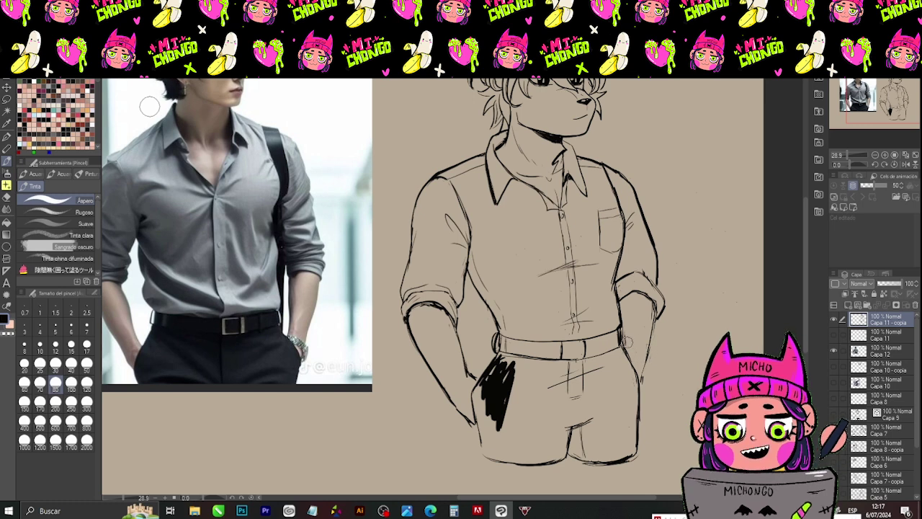
mouse_move(149, 106)
mouse_down()
mouse_move(127, 147)
mouse_move(100, 142)
mouse_move(132, 162)
mouse_up()
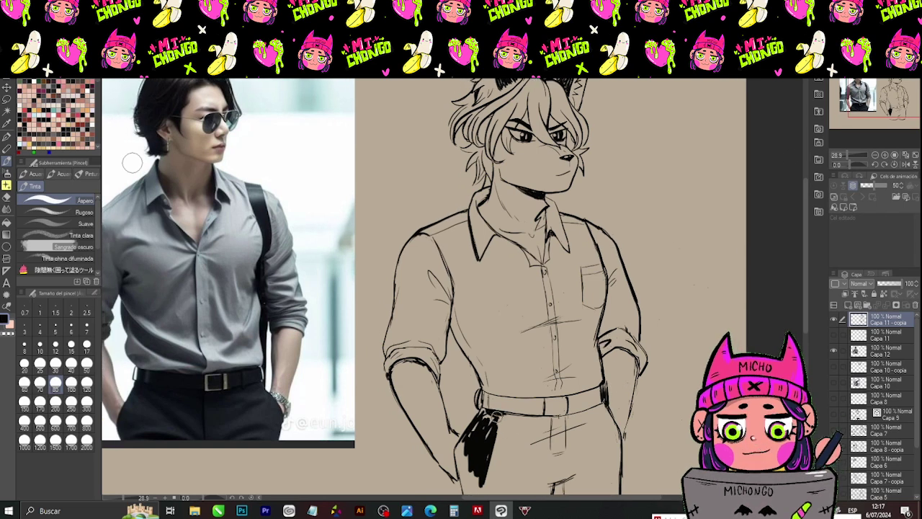
mouse_move(465, 437)
mouse_down()
mouse_move(466, 480)
mouse_move(472, 462)
mouse_move(481, 490)
mouse_move(490, 446)
mouse_move(494, 489)
mouse_move(523, 455)
mouse_up()
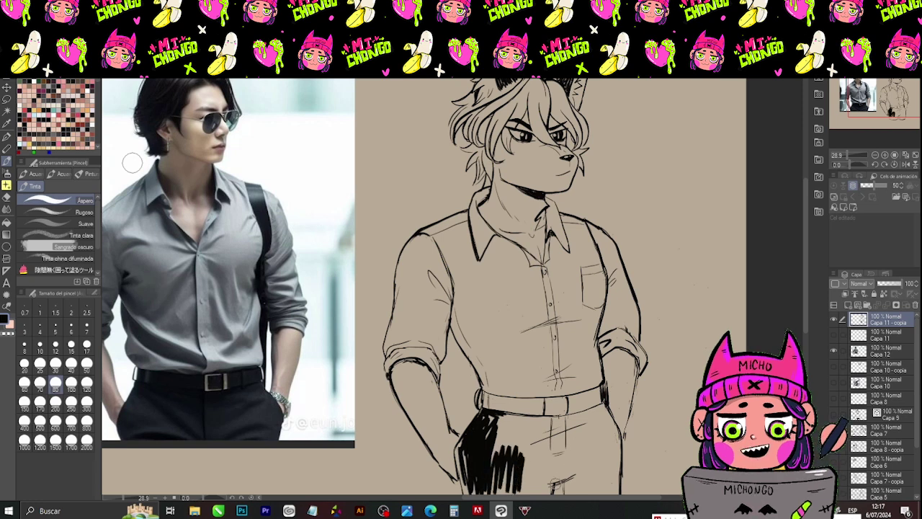
mouse_move(540, 493)
mouse_down()
mouse_move(544, 459)
mouse_move(532, 493)
mouse_move(519, 471)
mouse_up()
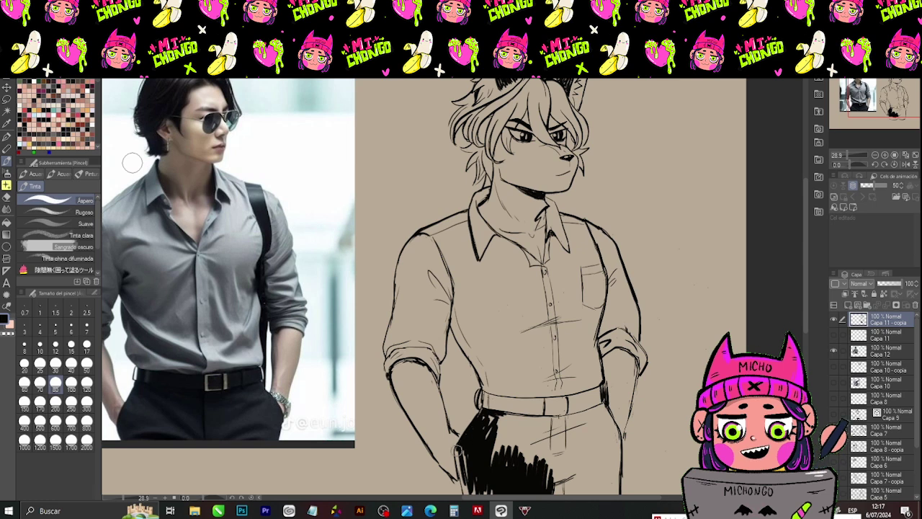
drag(465, 446, 464, 483)
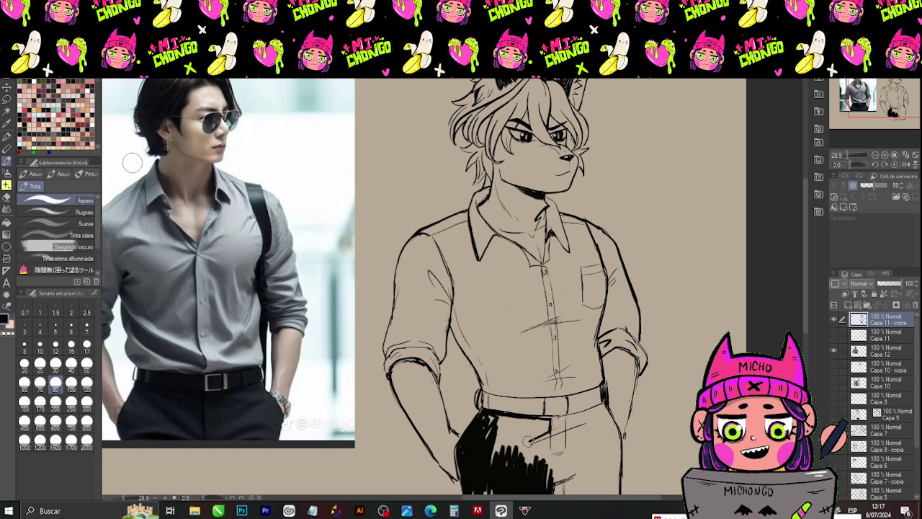
mouse_move(527, 441)
mouse_down()
mouse_move(510, 421)
mouse_move(501, 428)
mouse_move(487, 417)
mouse_move(545, 422)
mouse_move(506, 453)
mouse_move(512, 430)
mouse_move(495, 453)
mouse_move(491, 429)
mouse_move(481, 441)
mouse_move(545, 457)
mouse_move(518, 445)
mouse_up()
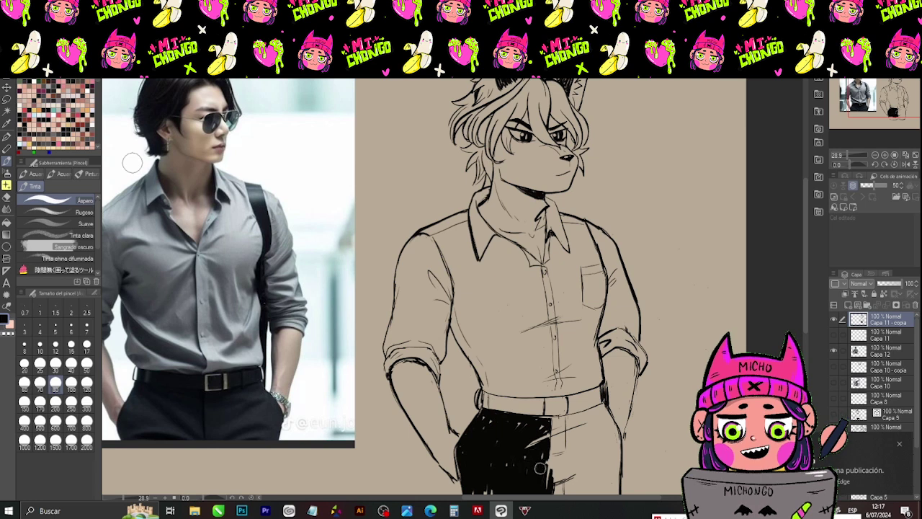
- Fill the crotch and the far side of the trousers black up to the belt, leaving the fly strip and crease lines unfilled
drag(581, 466, 553, 477)
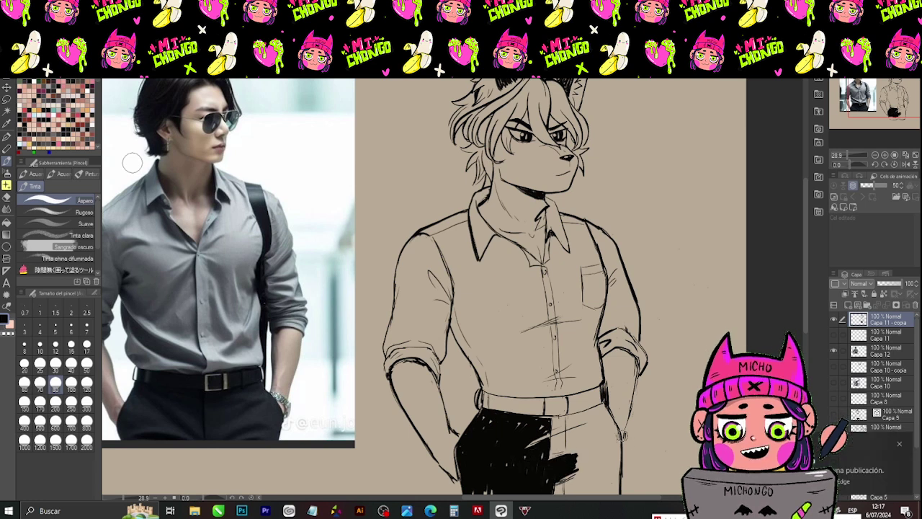
mouse_move(618, 447)
mouse_down()
mouse_move(612, 494)
mouse_move(596, 495)
mouse_up()
mouse_move(599, 447)
mouse_down()
mouse_move(591, 494)
mouse_move(586, 484)
mouse_up()
drag(595, 451, 573, 488)
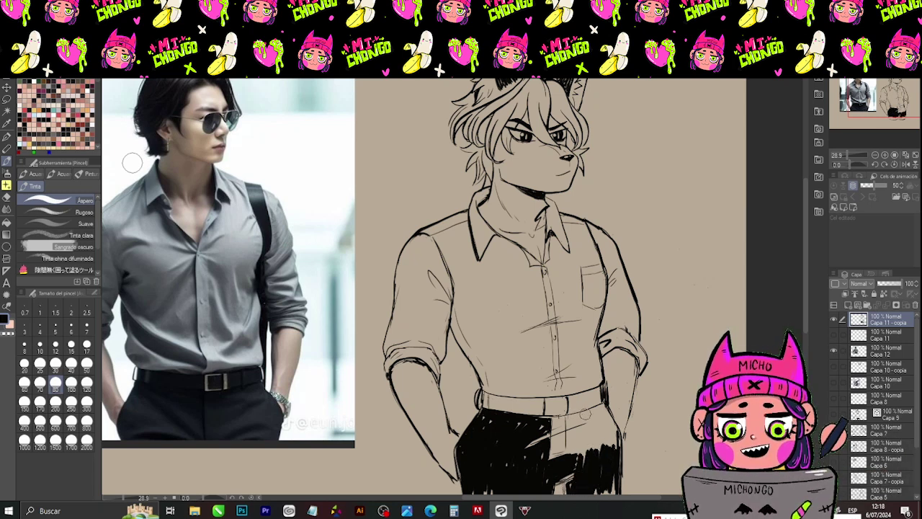
drag(567, 417, 601, 409)
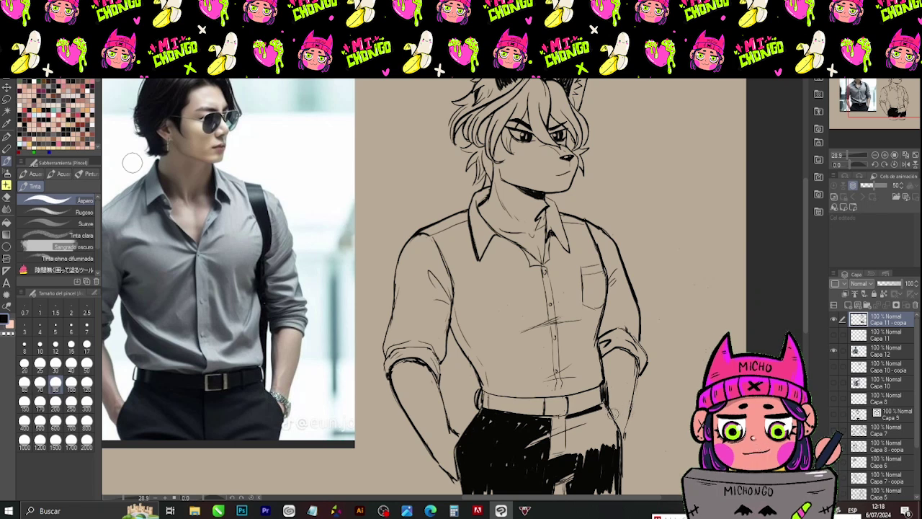
mouse_move(616, 446)
mouse_down()
mouse_move(604, 412)
mouse_move(602, 439)
mouse_move(601, 412)
mouse_move(590, 445)
mouse_up()
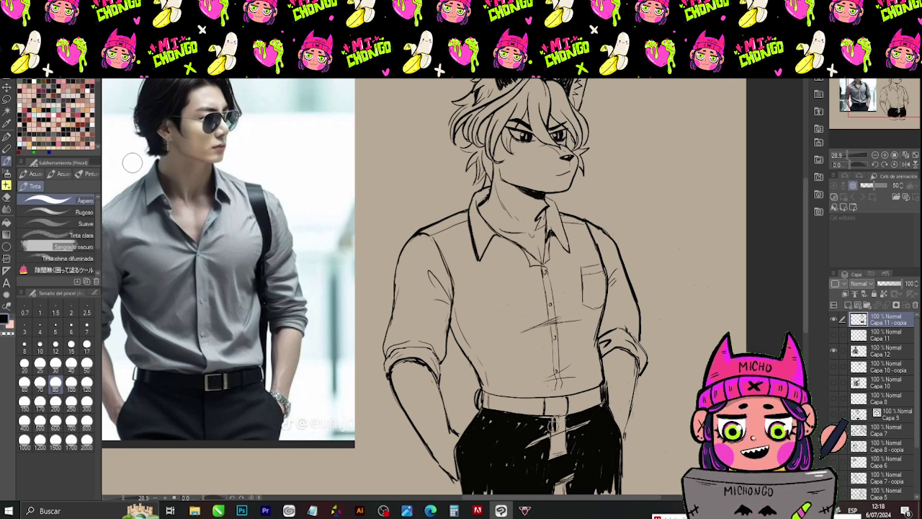
- Fill the inside of the fly strip black, leaving a thin light outline around the fly
drag(554, 416, 554, 430)
key(ctrl+z)
drag(555, 442, 558, 443)
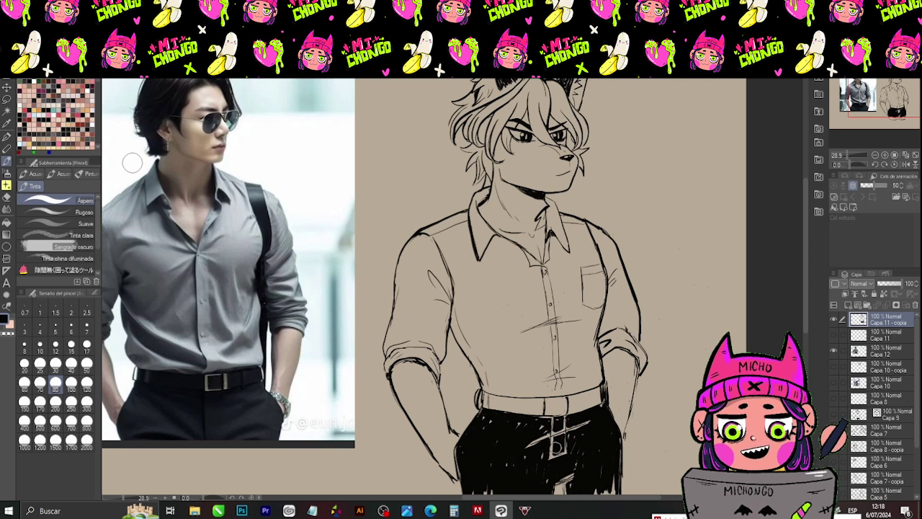
- Extend the black fill down to the lower edges of both trouser legs, leaving a light gap between the thighs
drag(132, 162, 140, 106)
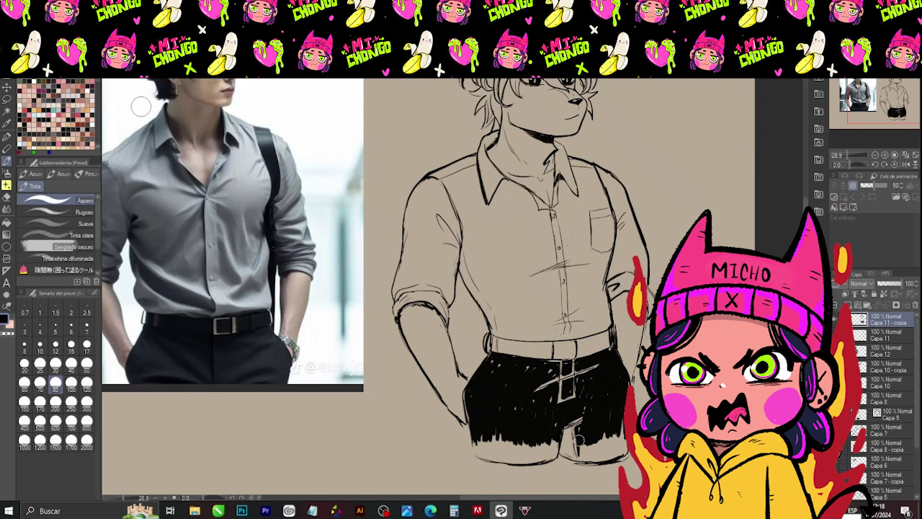
drag(584, 453, 621, 443)
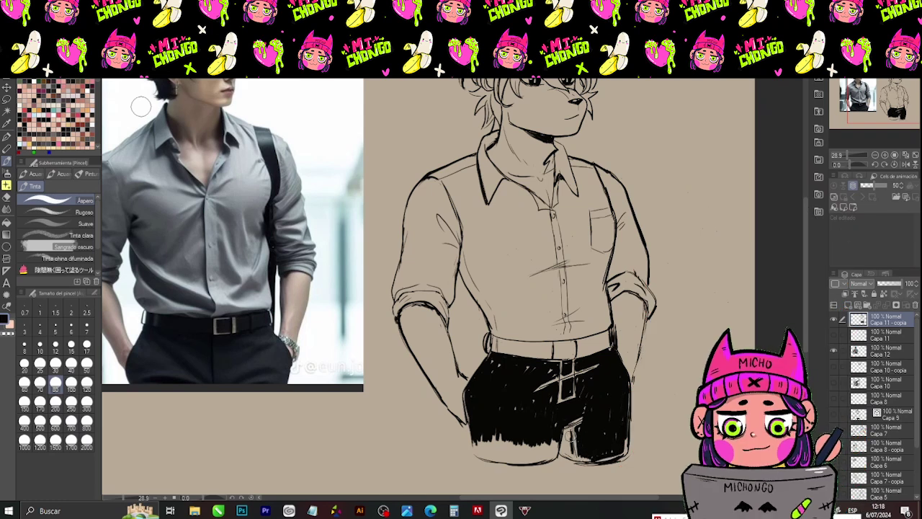
mouse_move(554, 450)
mouse_down()
mouse_move(475, 450)
mouse_move(498, 435)
mouse_move(523, 448)
mouse_move(555, 445)
mouse_move(537, 442)
mouse_up()
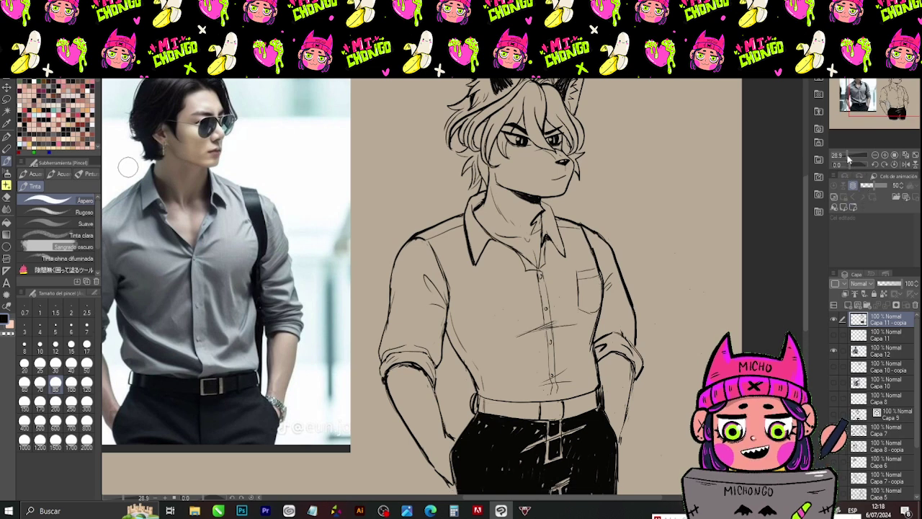
drag(847, 156, 845, 155)
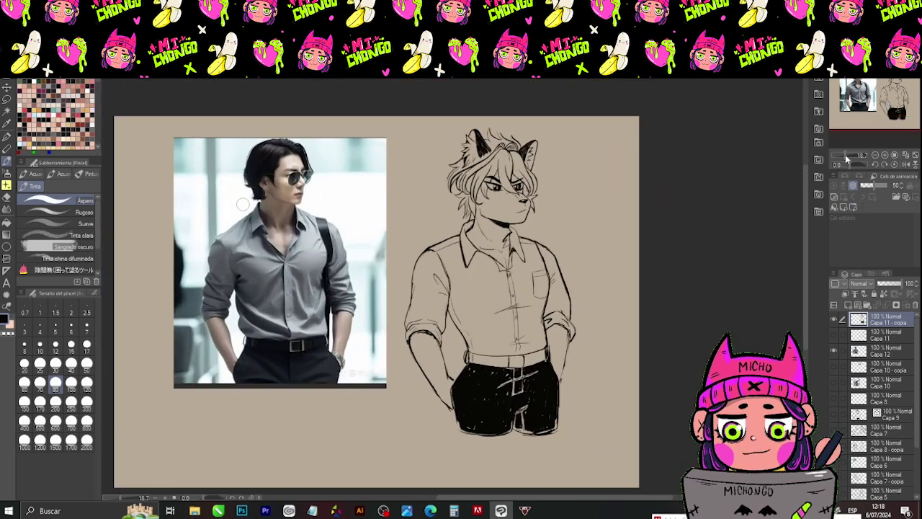
key(b)
key(b)
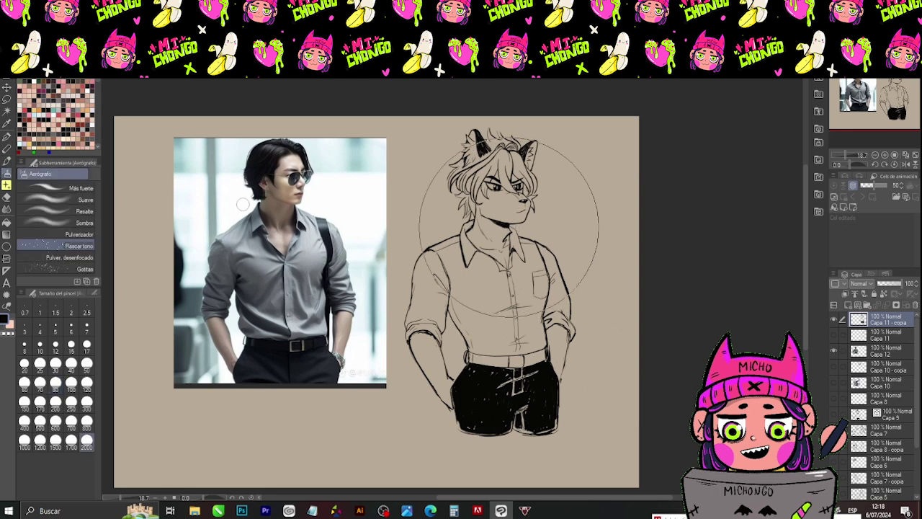
key(b)
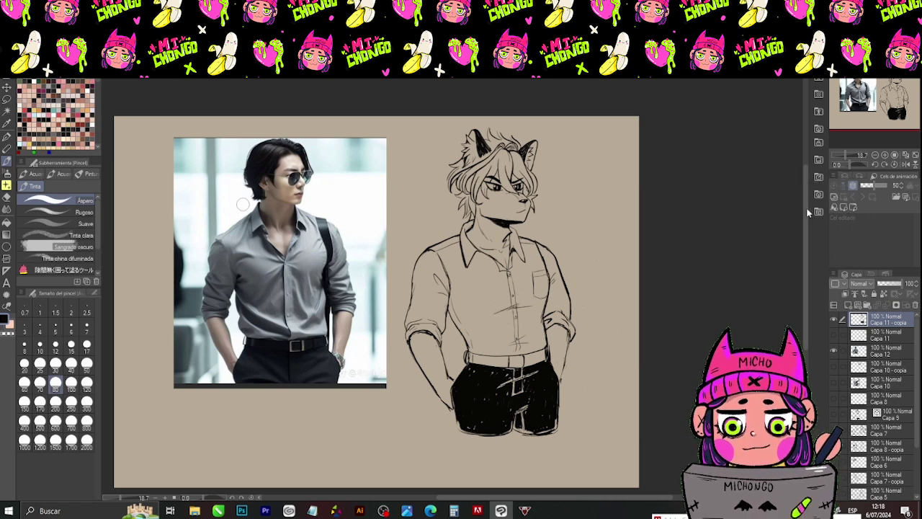
drag(853, 124, 852, 154)
mouse_move(890, 94)
mouse_down()
mouse_move(889, 84)
mouse_move(887, 115)
mouse_move(886, 99)
mouse_up()
drag(852, 162, 846, 154)
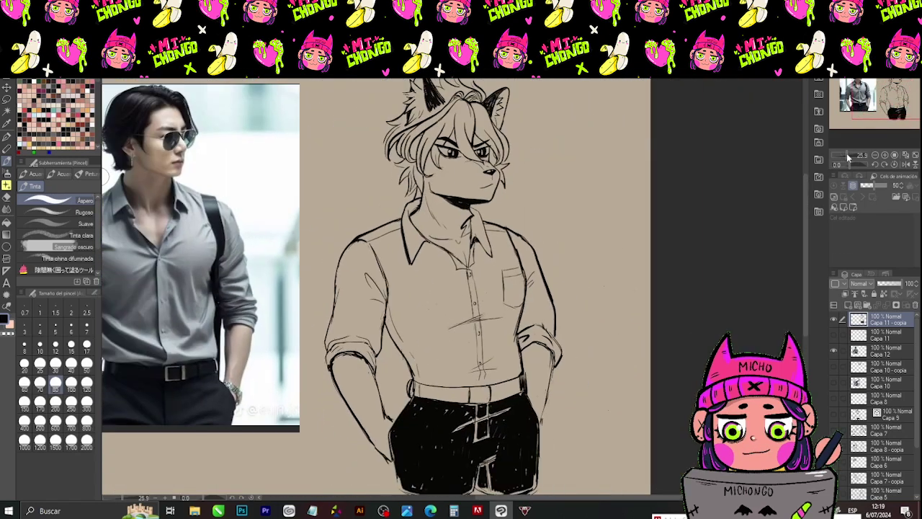